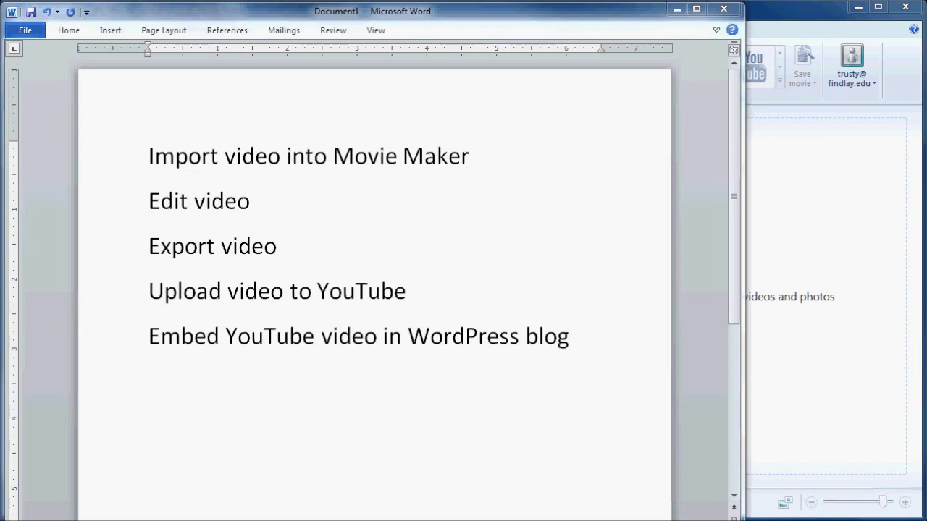
Switch to the browser and examine the Google results for movie maker, especially the Windows Live Movie Maker 2011 entry and Microsoft addresses.
click(675, 9)
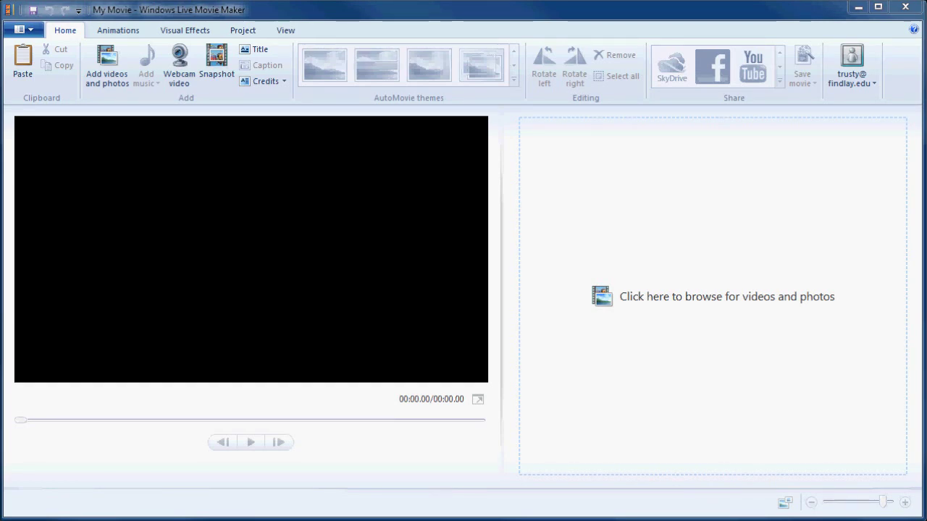
key(alt+Tab)
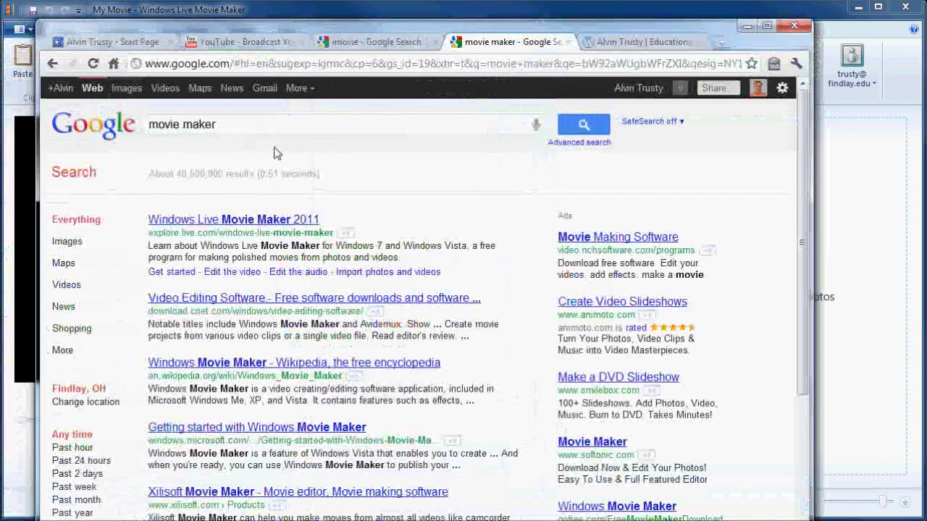
click(240, 129)
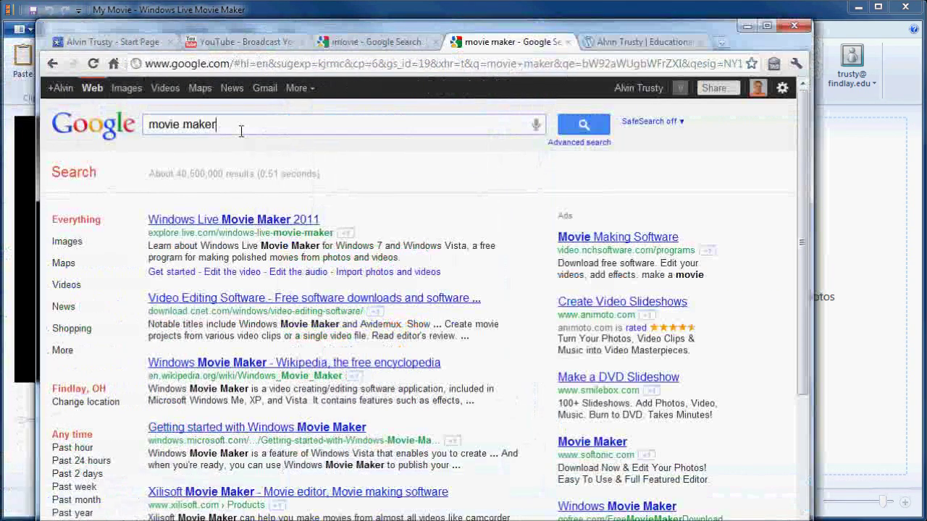
key(ctrl+a)
click(281, 178)
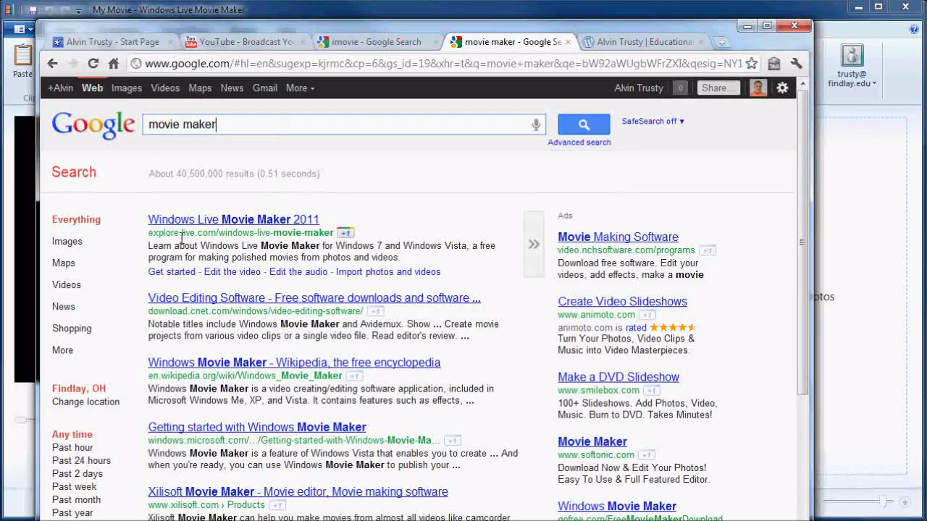
drag(180, 233, 215, 233)
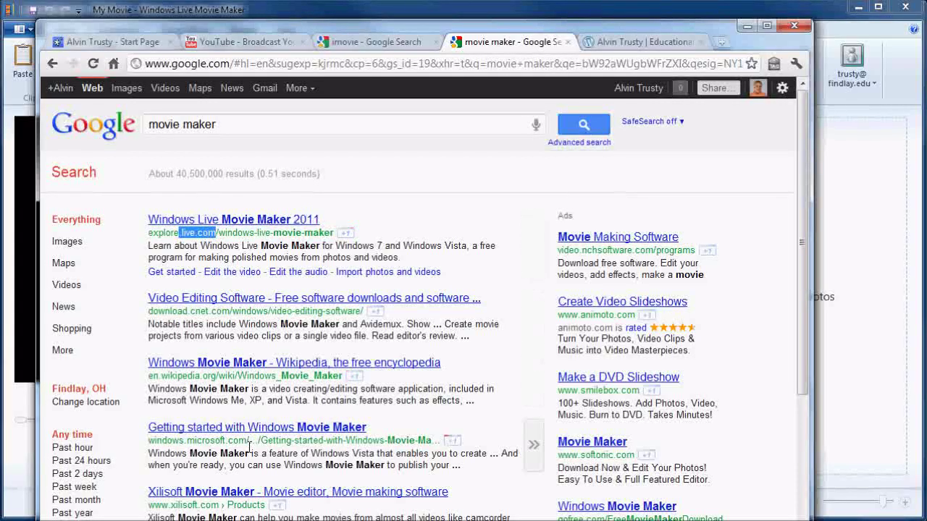
drag(187, 441, 246, 441)
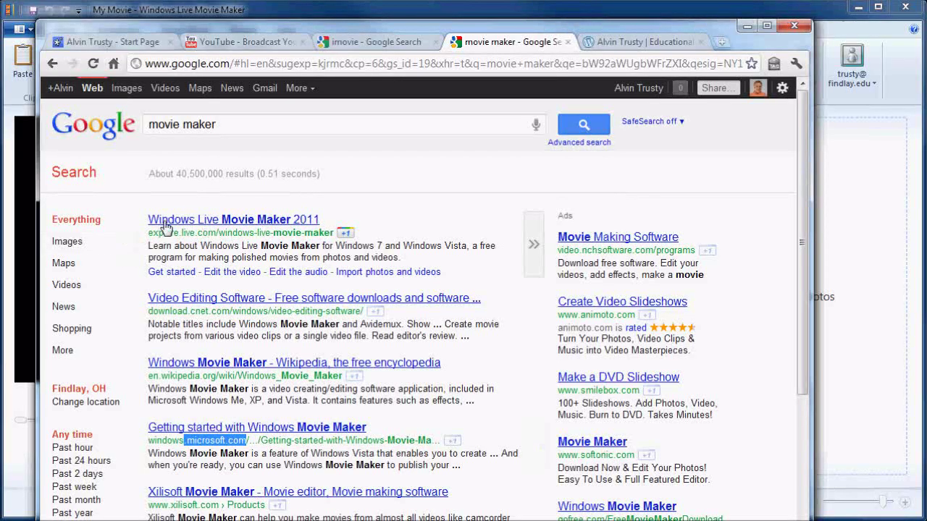
drag(138, 227, 337, 224)
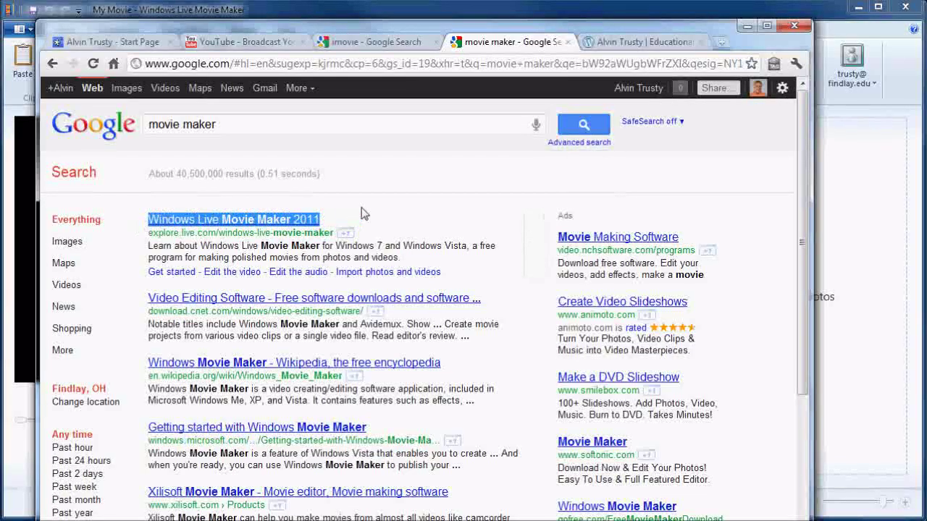
click(336, 223)
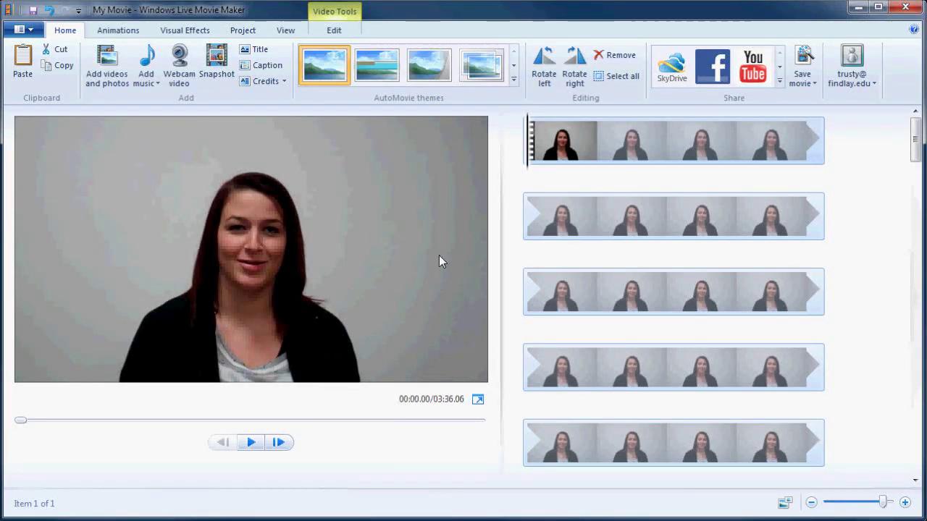
Preview several moments in the first rows of the video clip and return the playhead to the start.
click(666, 233)
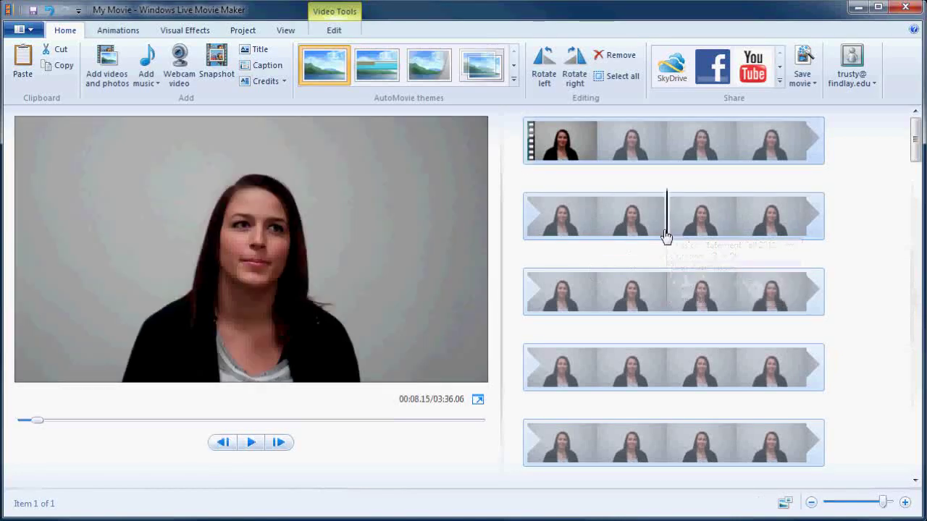
click(640, 303)
click(655, 355)
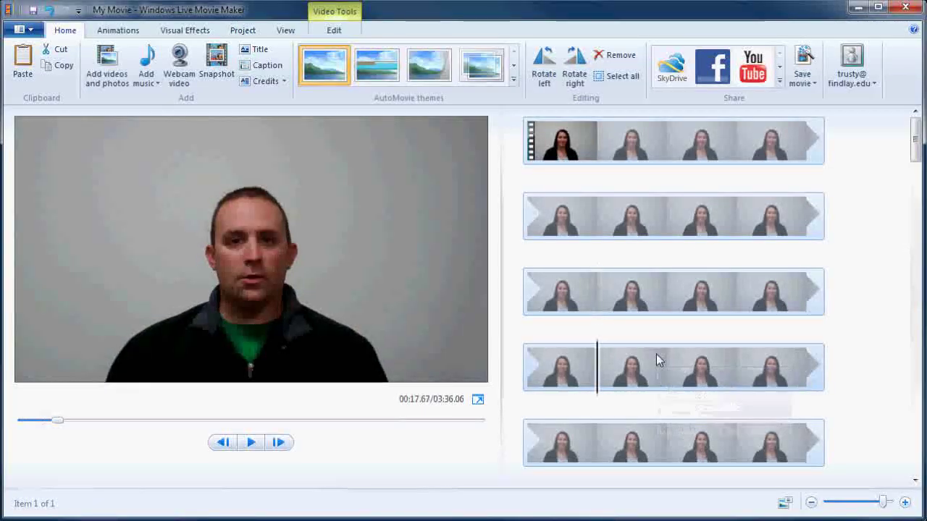
click(618, 288)
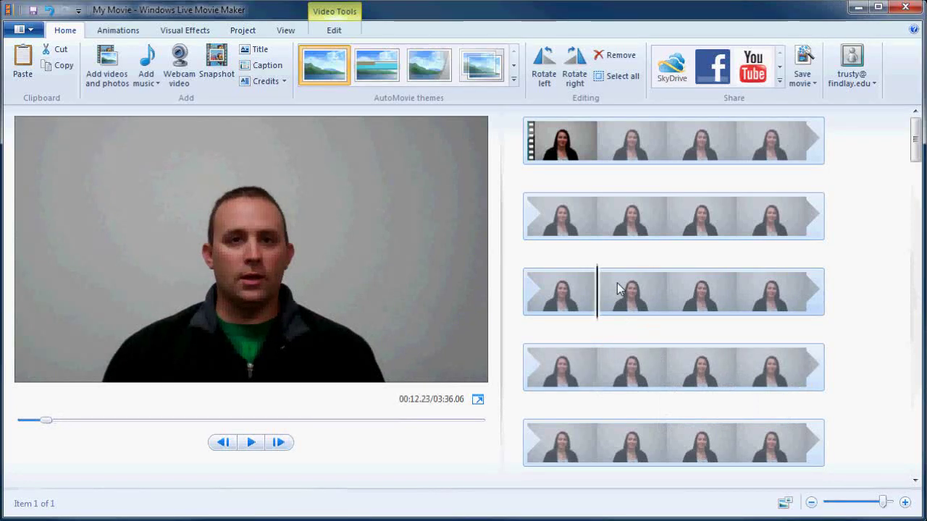
click(698, 230)
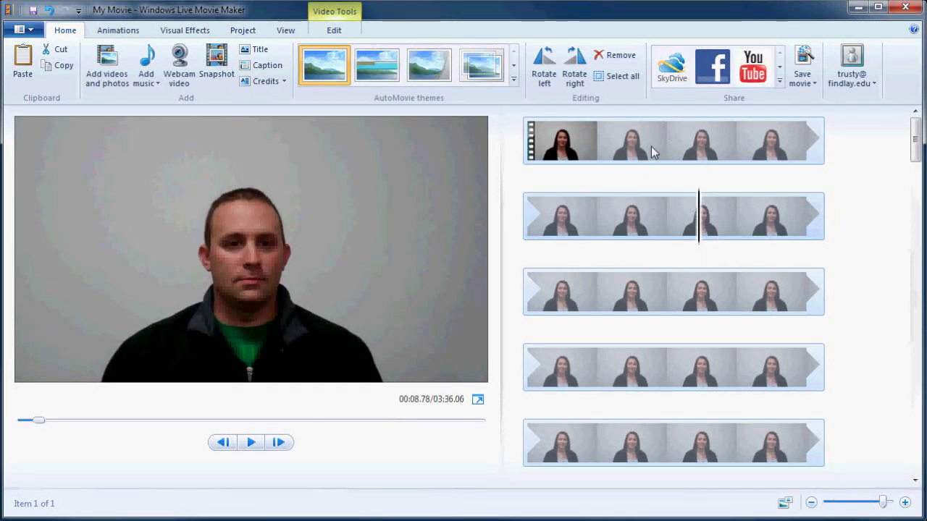
click(658, 214)
click(558, 148)
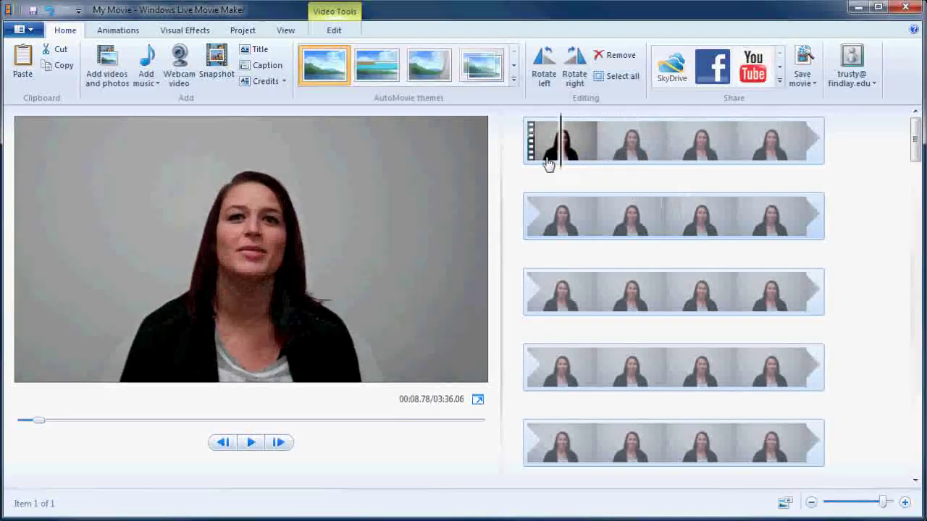
click(527, 148)
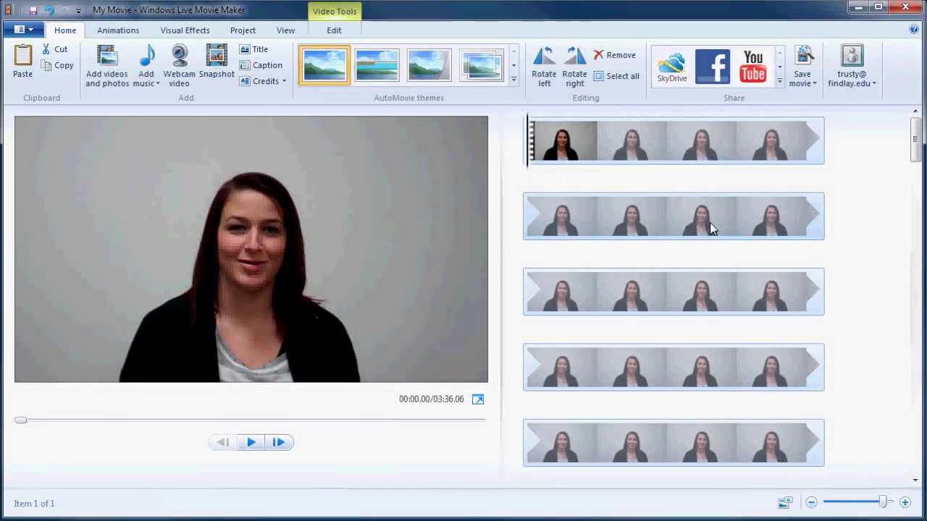
Play the opening of the clip, pause it, and move the playhead back to 00:02.85.
click(249, 443)
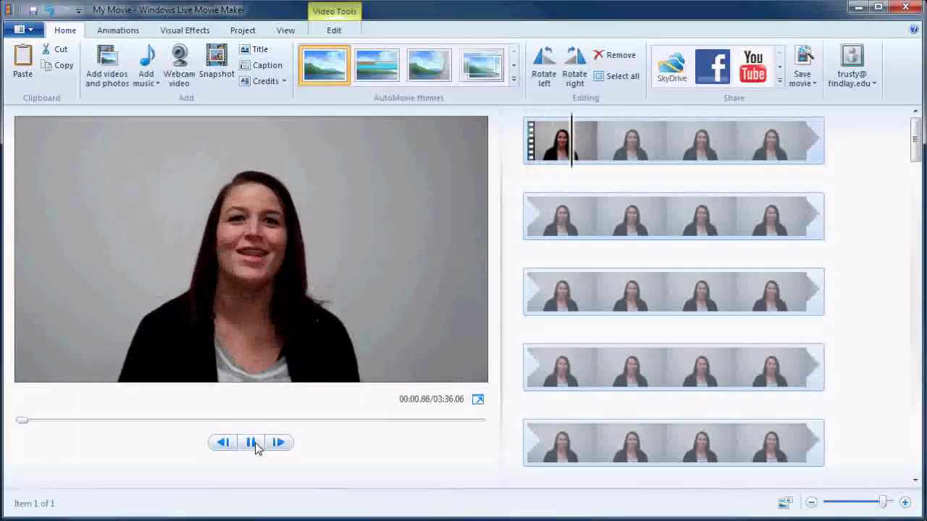
click(253, 444)
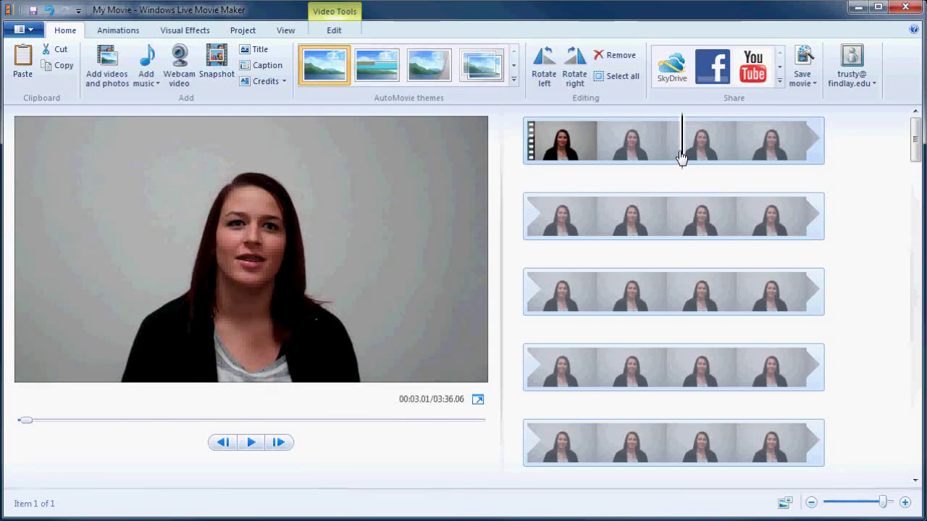
key(m)
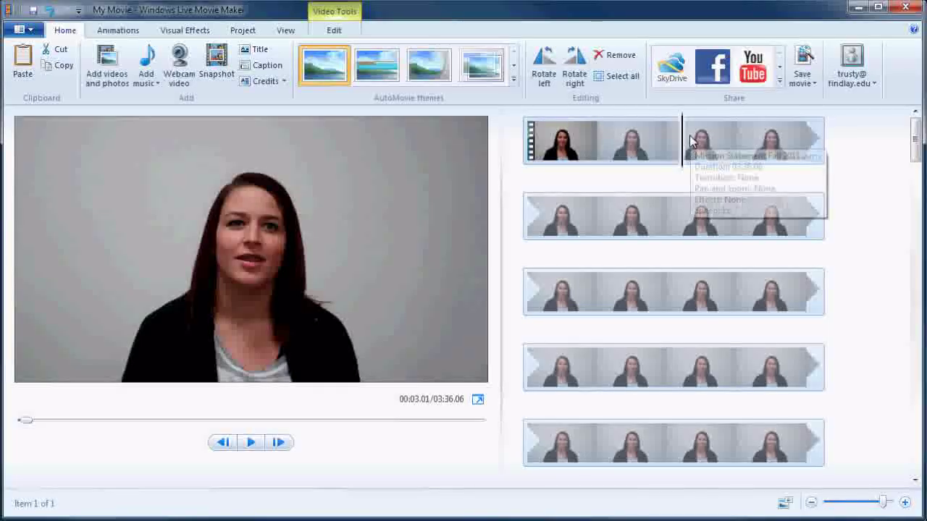
mouse_move(686, 142)
mouse_down()
mouse_move(811, 143)
mouse_move(673, 143)
mouse_up()
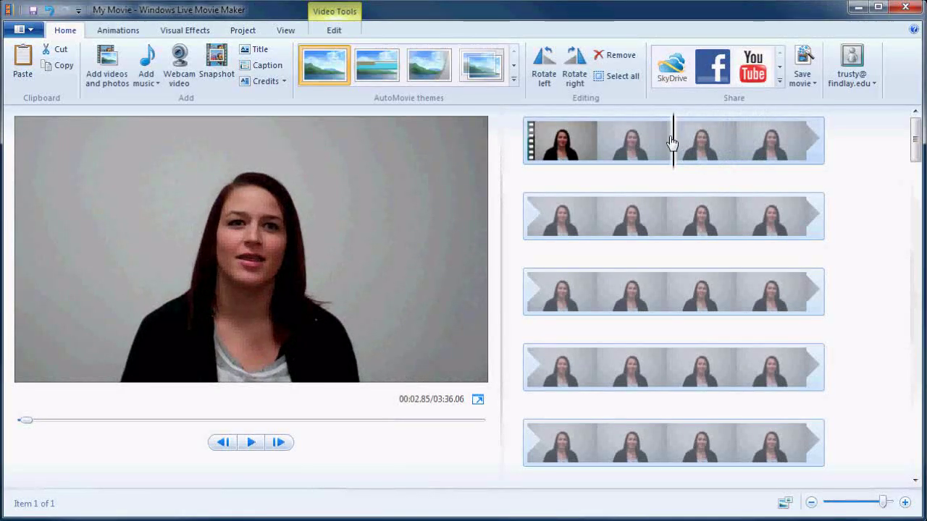
Advance the clip frame by frame to 00:03.75.
click(275, 450)
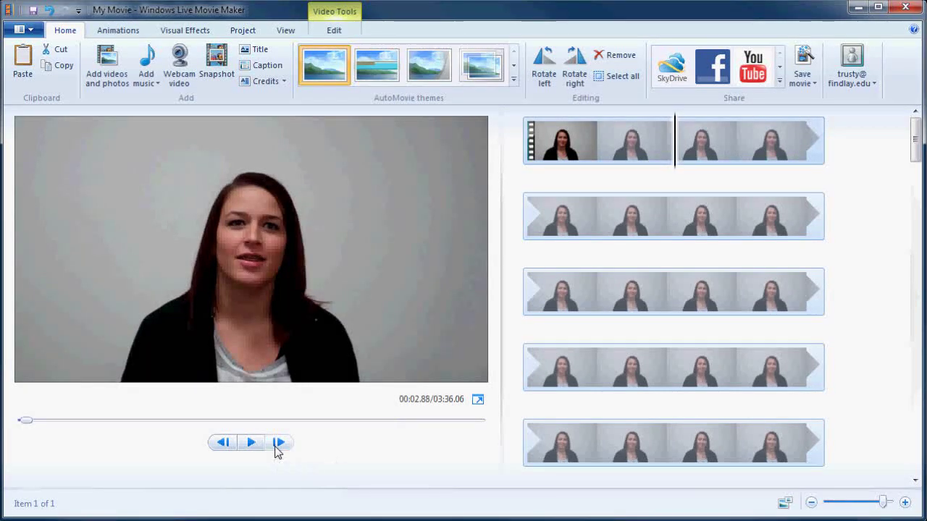
click(276, 451)
click(275, 450)
click(276, 451)
click(276, 450)
click(276, 450)
click(275, 450)
click(276, 450)
click(276, 450)
click(276, 450)
click(276, 450)
click(276, 451)
click(276, 450)
click(275, 450)
click(276, 450)
click(276, 450)
click(276, 450)
click(276, 450)
click(276, 450)
click(275, 450)
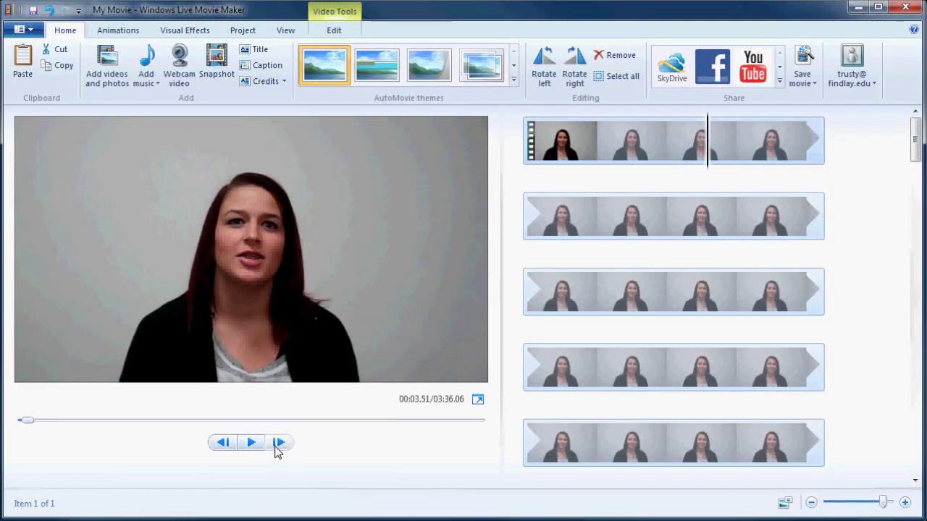
click(275, 450)
click(277, 444)
click(277, 444)
click(276, 444)
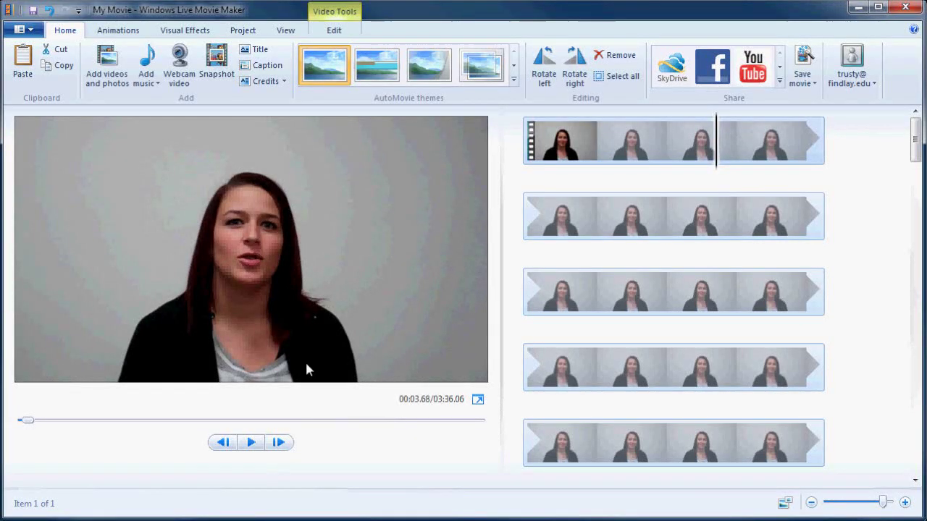
key(period)
key(period)
key(period)
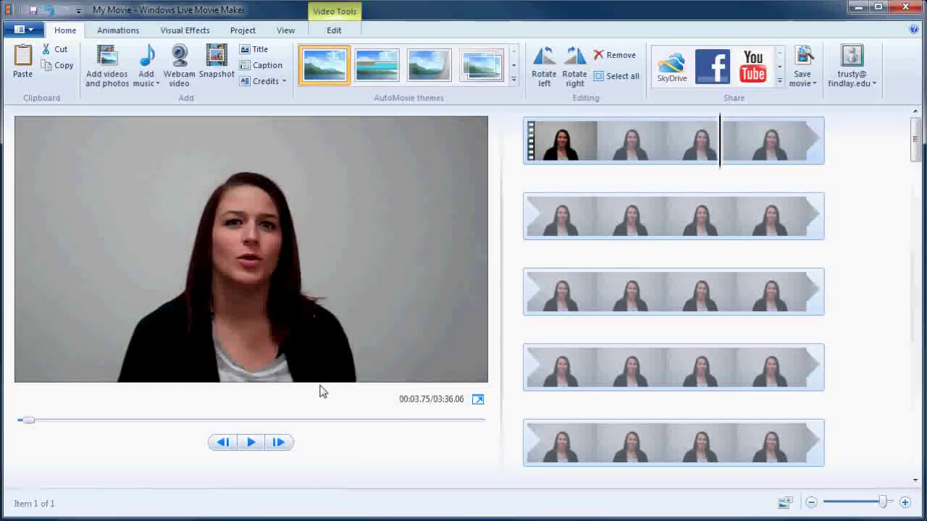
Play the clip onward, pause it at 00:06.67, and look through the rest of the storyboard.
key(space)
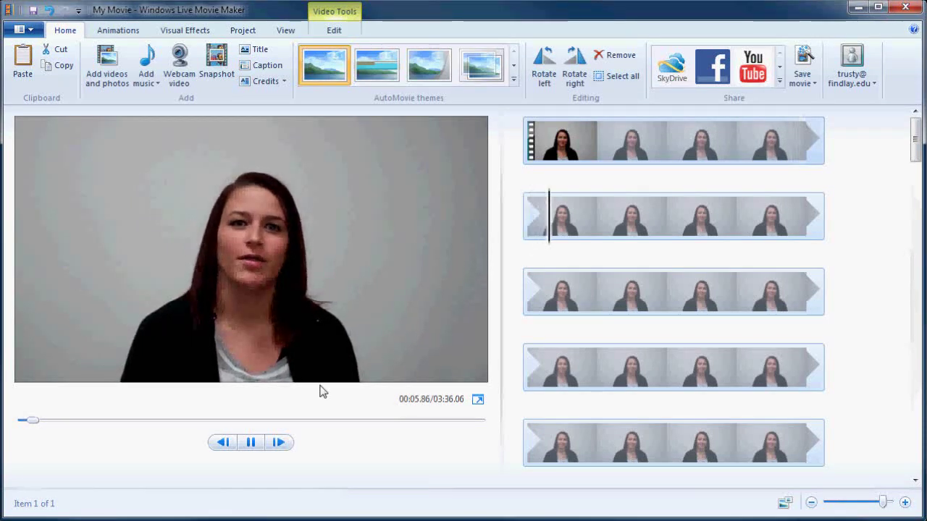
key(space)
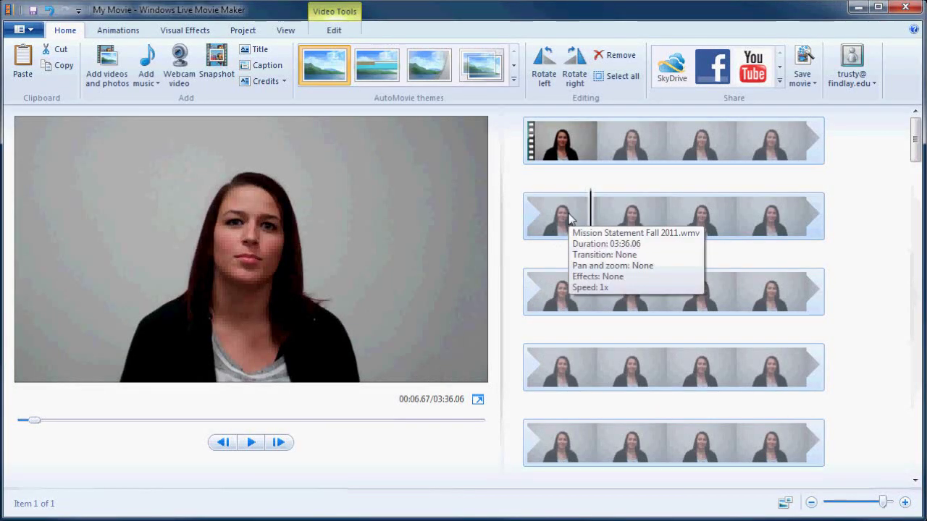
scroll(710, 273, down, 2)
scroll(709, 273, down, 5)
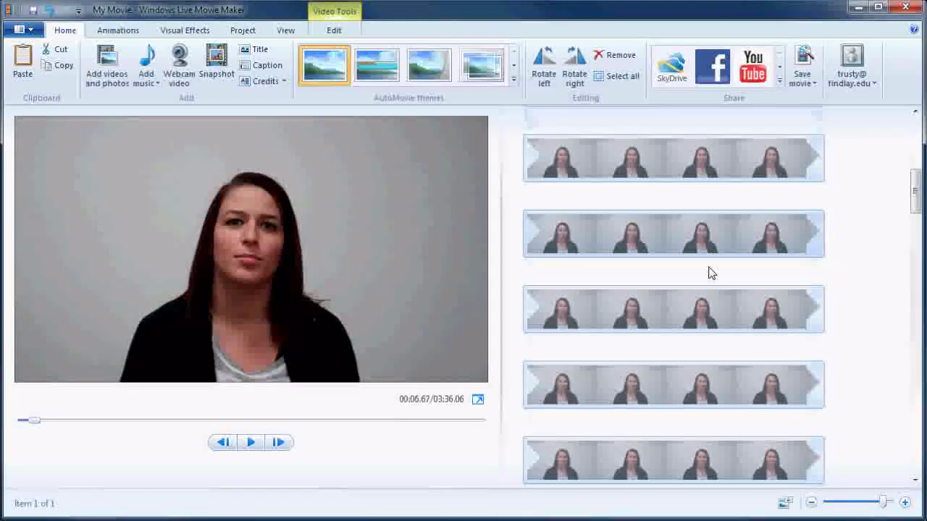
scroll(709, 272, down, 2)
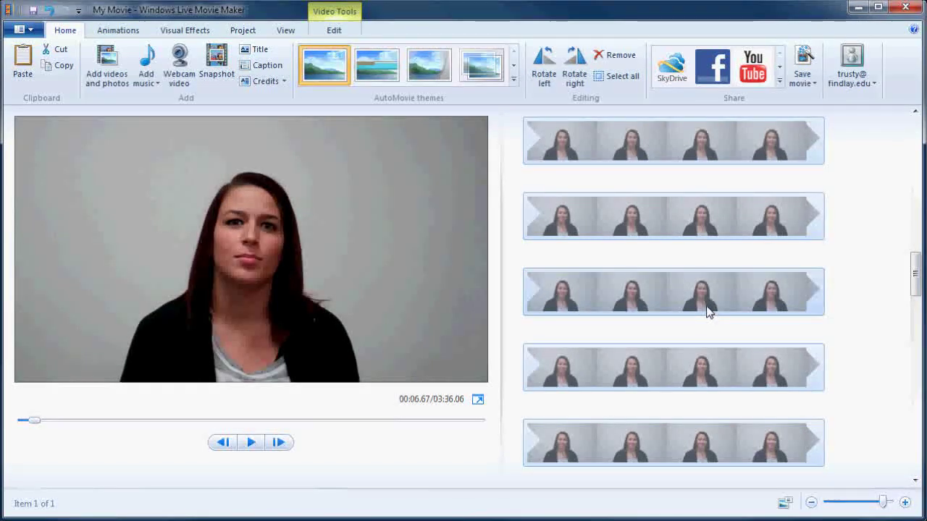
scroll(708, 311, up, 5)
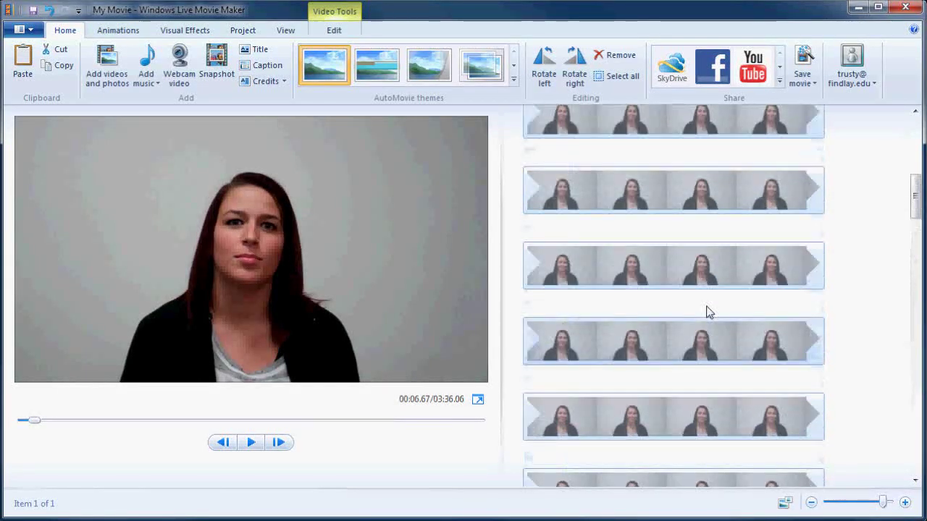
scroll(708, 312, up, 2)
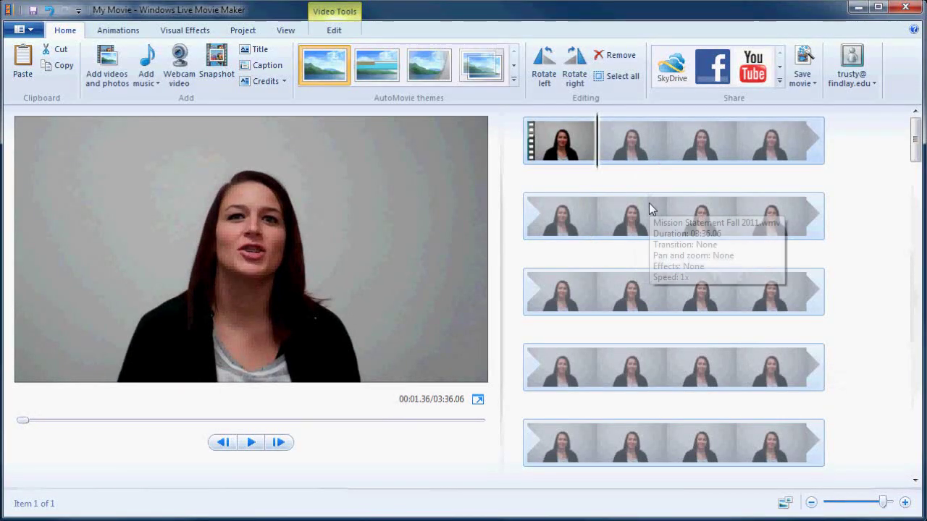
Split the Mission Statement Fall 2011 clip at 00:09.43, at the start of the second speaker's footage.
key(l)
key(Down)
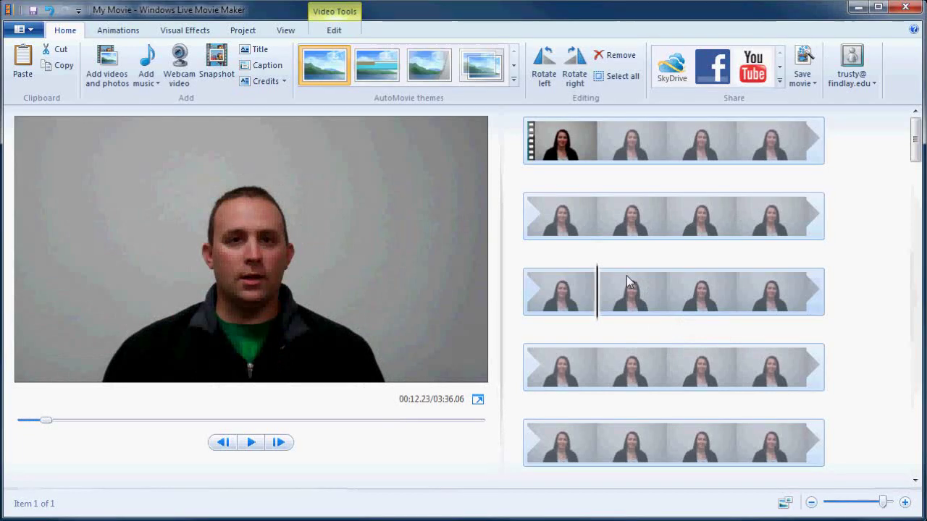
scroll(627, 282, down, 1)
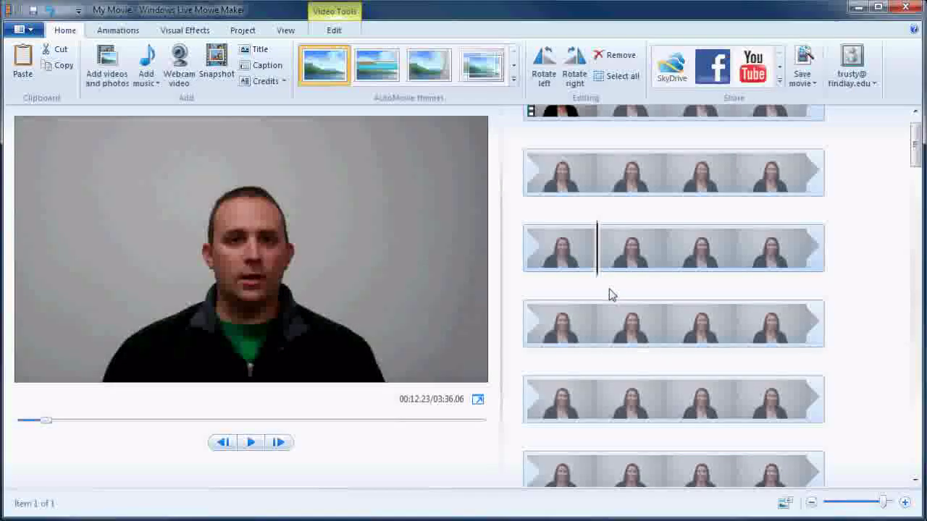
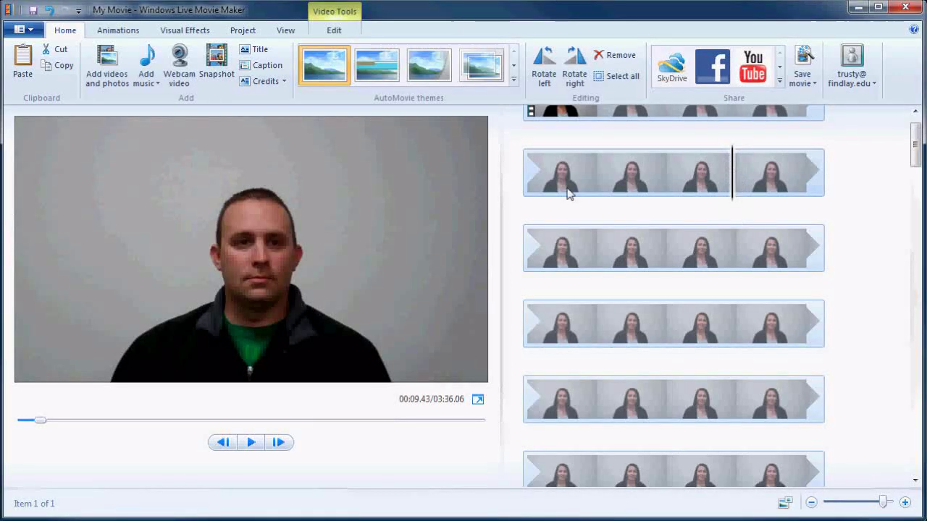
right_click(734, 180)
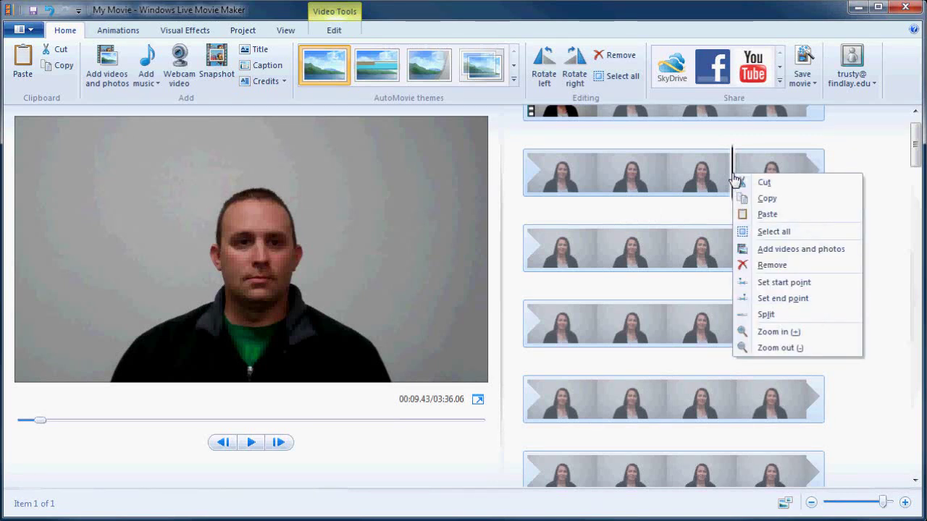
click(785, 314)
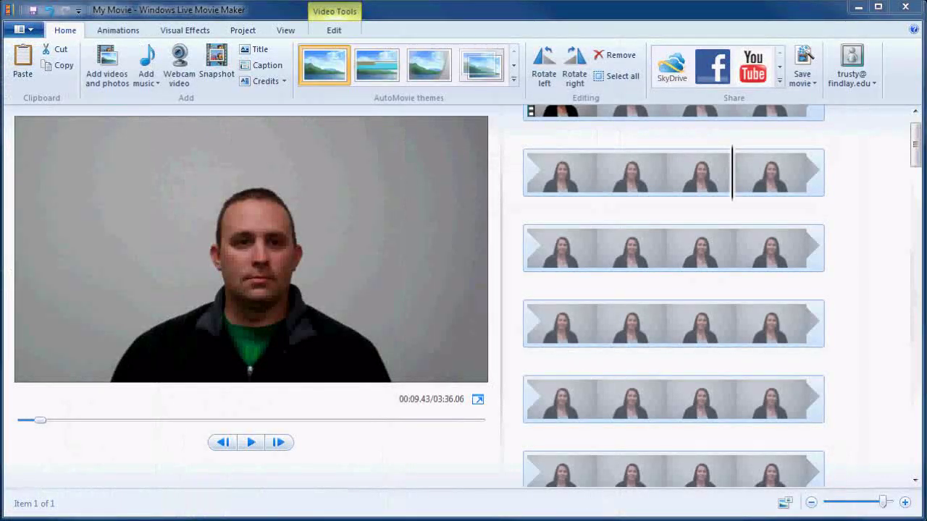
right_click(734, 180)
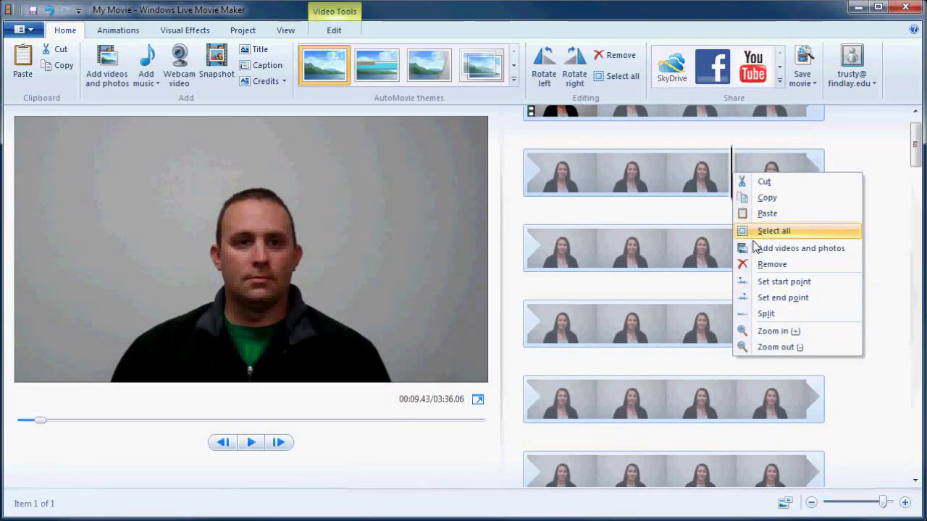
click(766, 314)
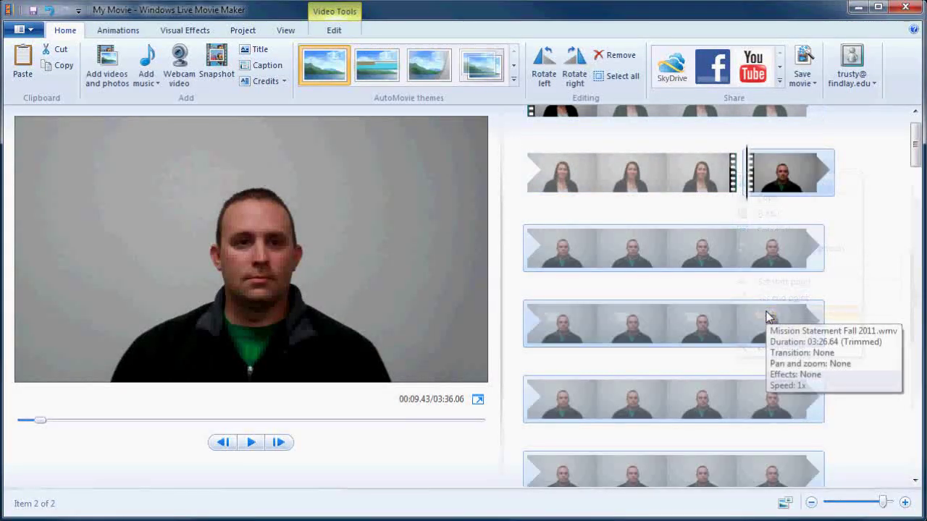
Remove the first speaker's 9.43-second clip from the beginning of the storyboard.
click(701, 184)
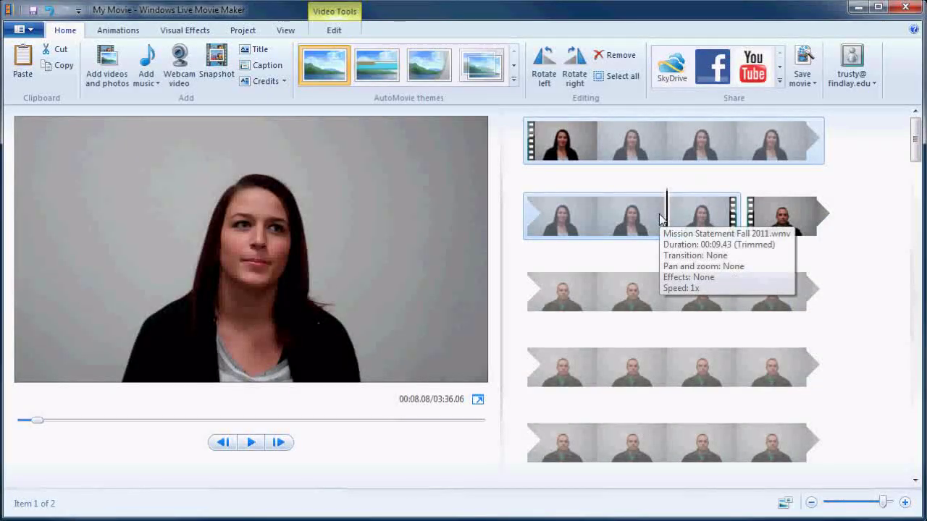
right_click(660, 219)
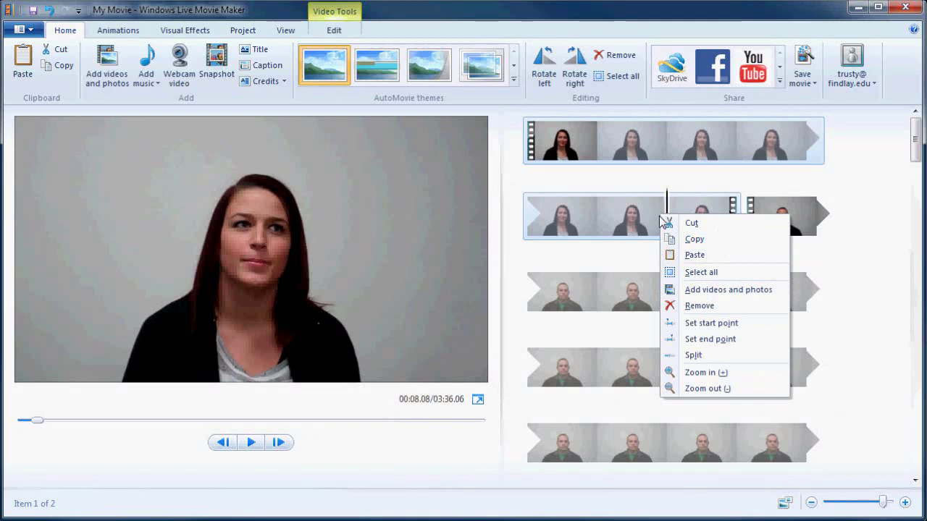
click(691, 304)
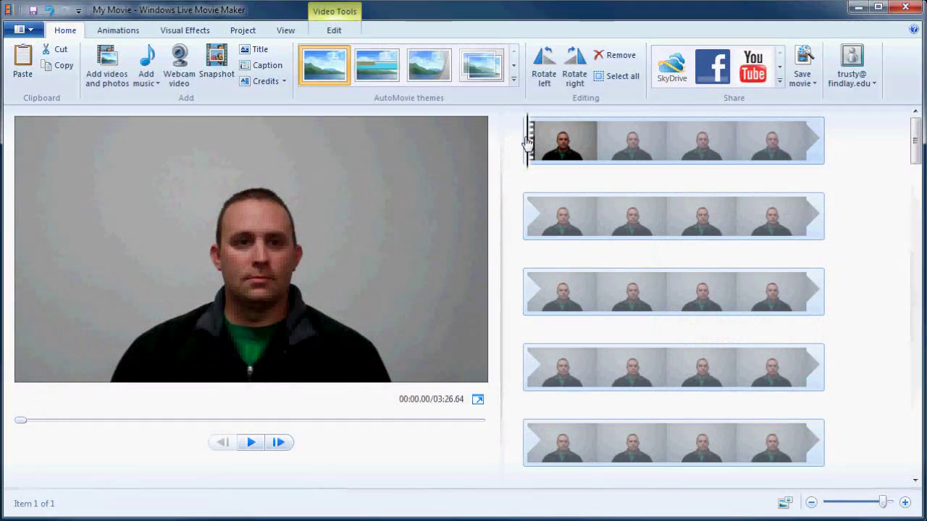
Play the remaining footage from its start, pause at 00:02.96, and split the clip there.
click(250, 443)
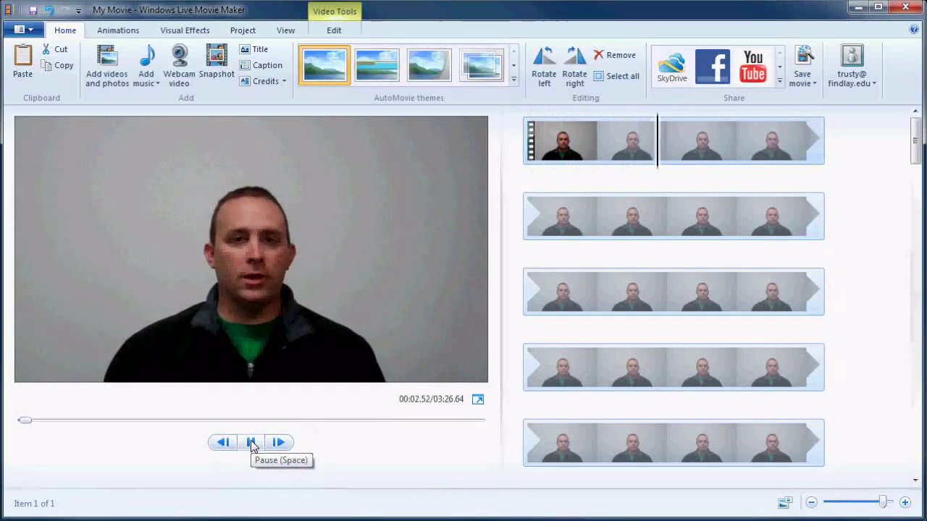
click(251, 443)
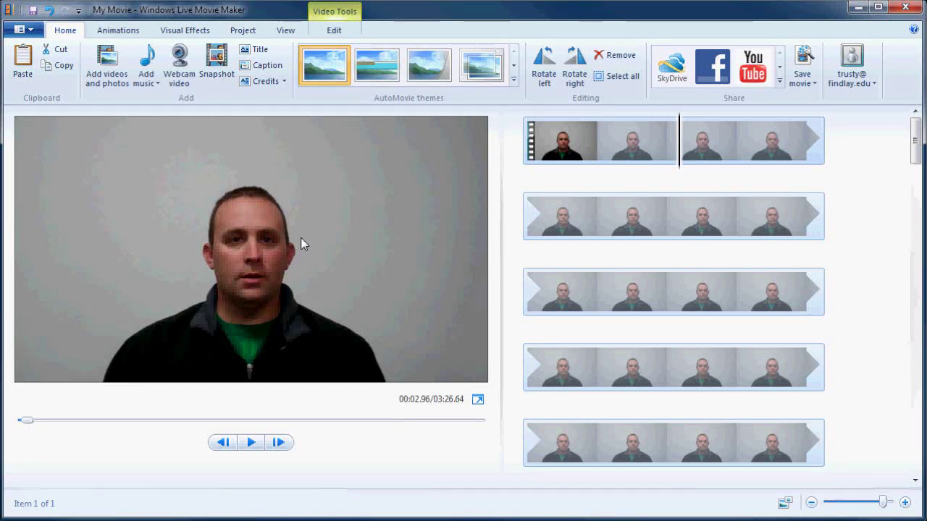
right_click(679, 144)
click(711, 278)
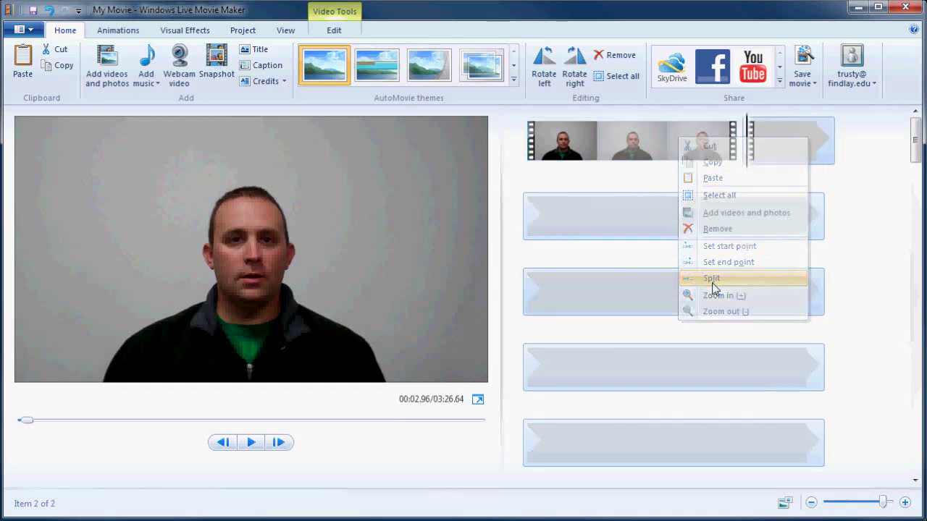
Find the speaker in the red Redskins hoodie, play from 00:17.90, pause at 00:21.75, and split the clip there.
scroll(725, 191, down, 1)
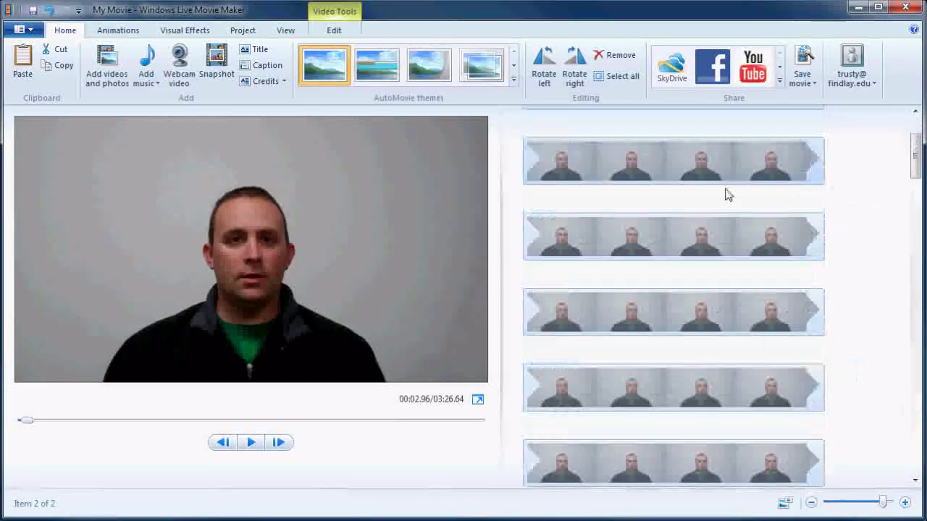
click(695, 297)
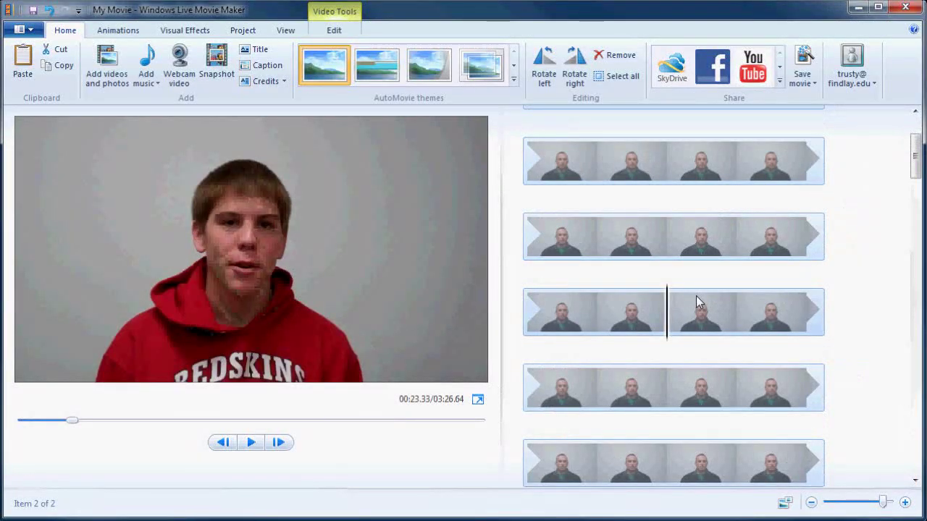
key(Up)
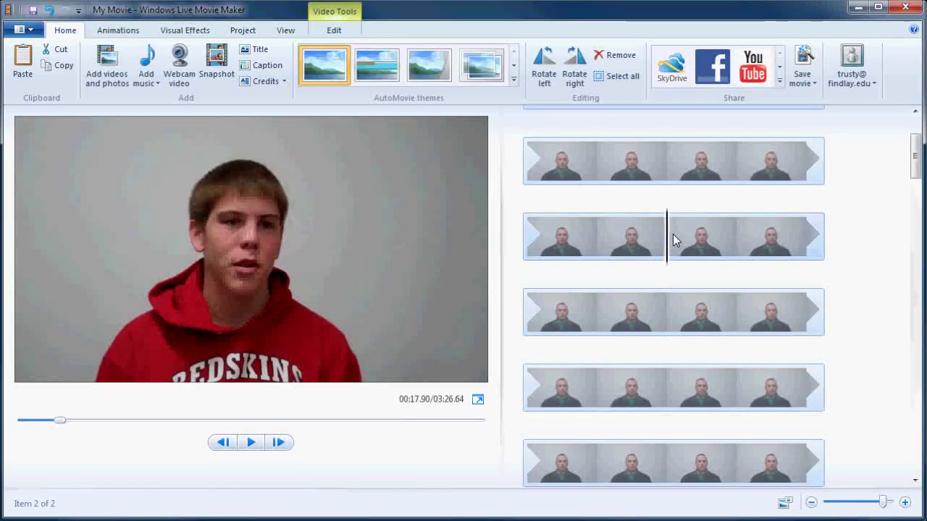
key(space)
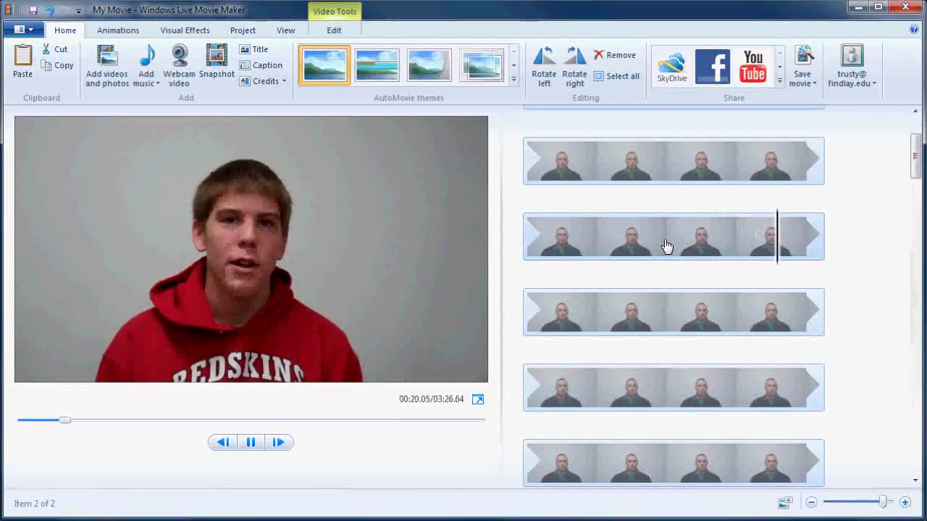
key(space)
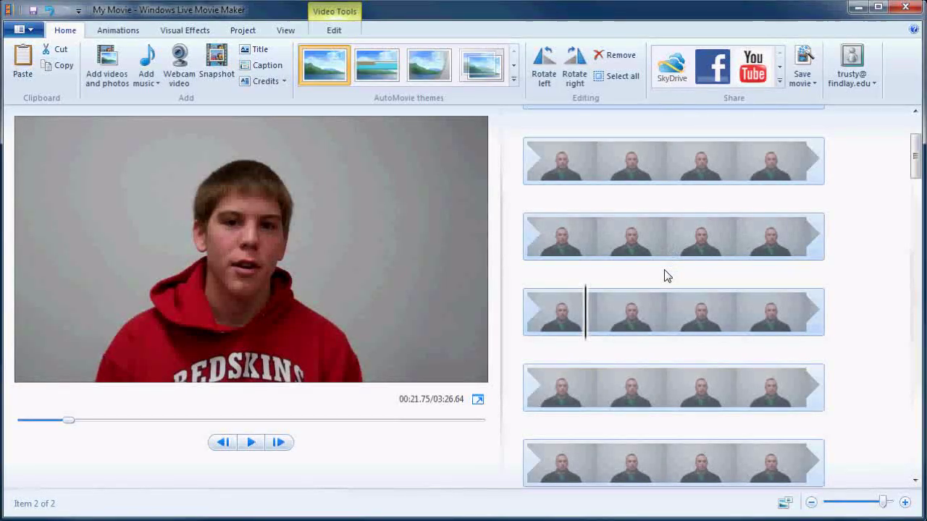
right_click(589, 310)
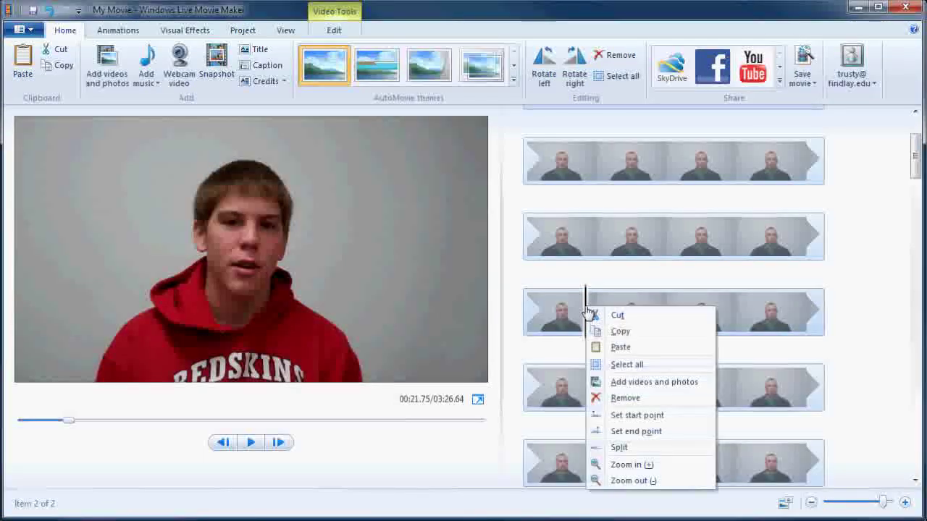
click(619, 446)
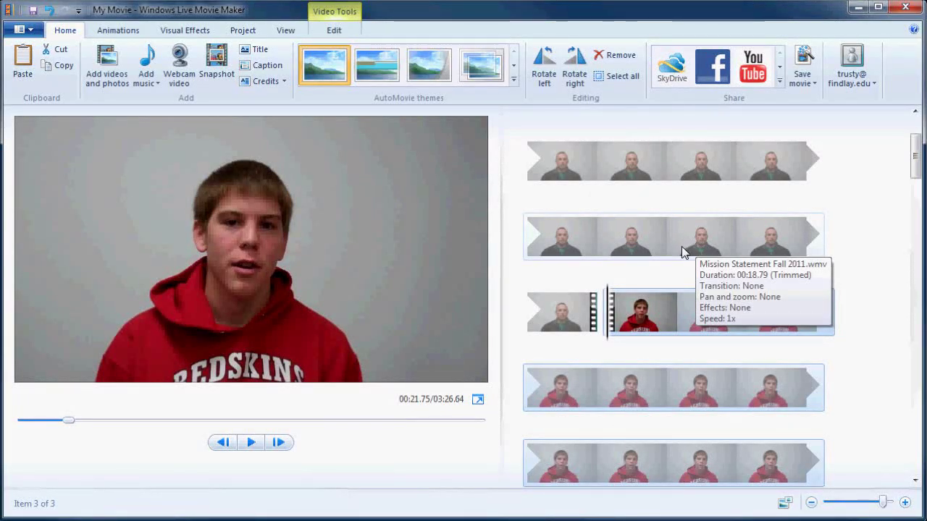
Play the red-hoodie speaker's footage onward, pause at 00:24.82, and split off a short clip there.
scroll(681, 247, up, 2)
scroll(681, 246, down, 3)
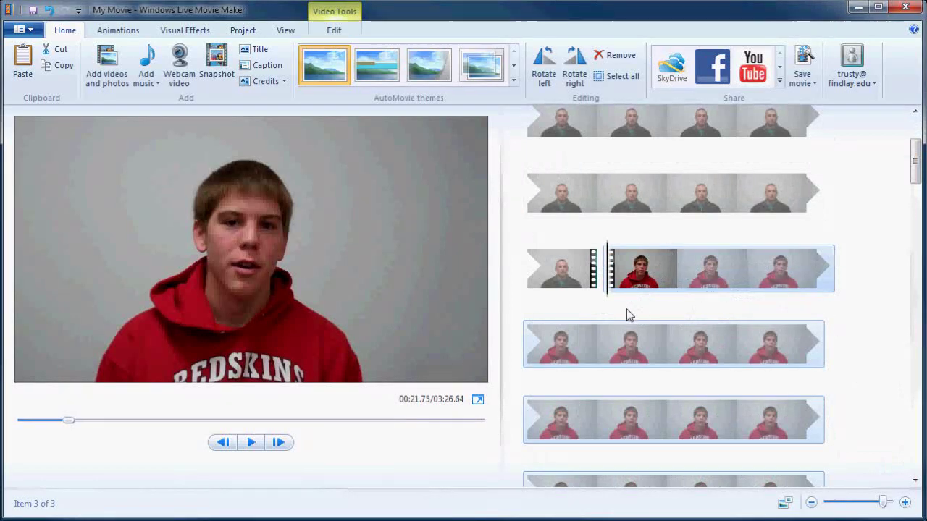
key(space)
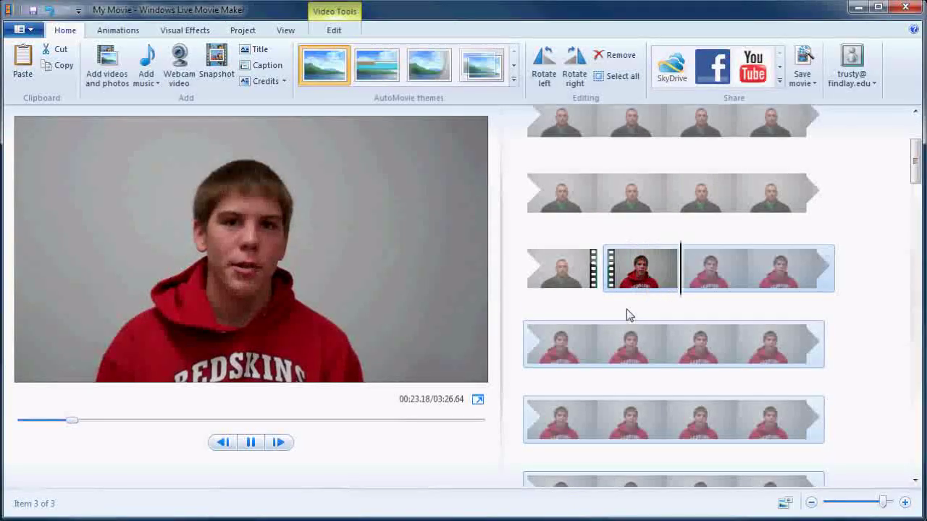
key(space)
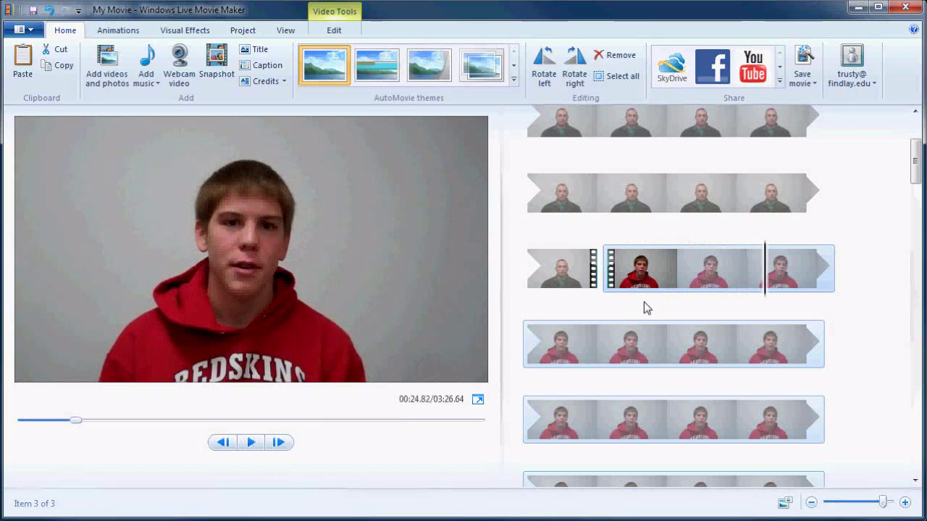
right_click(766, 267)
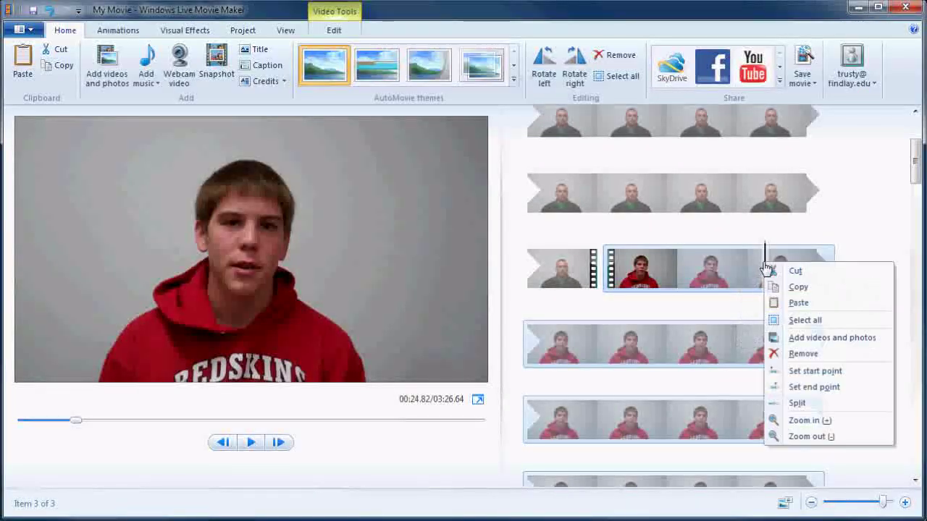
click(804, 401)
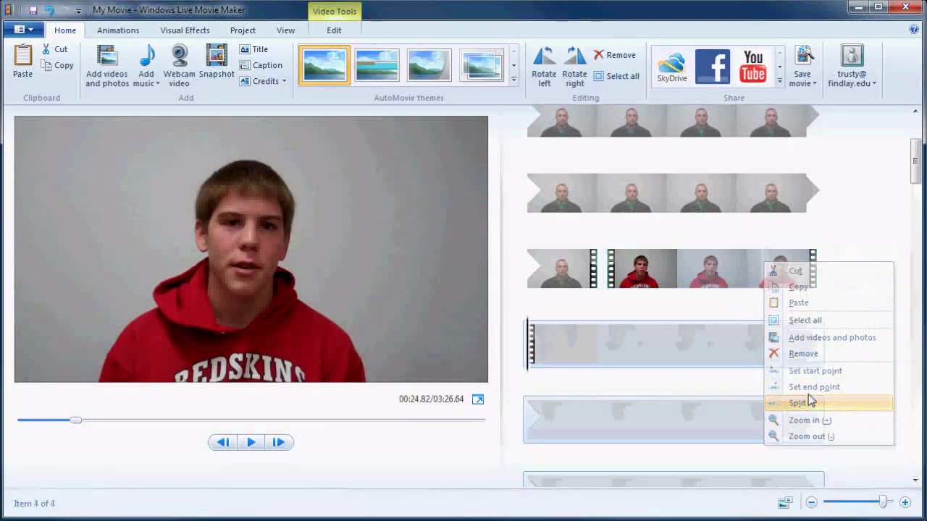
Play the short red-hoodie clip from its start to preview it, pausing near its end.
click(644, 275)
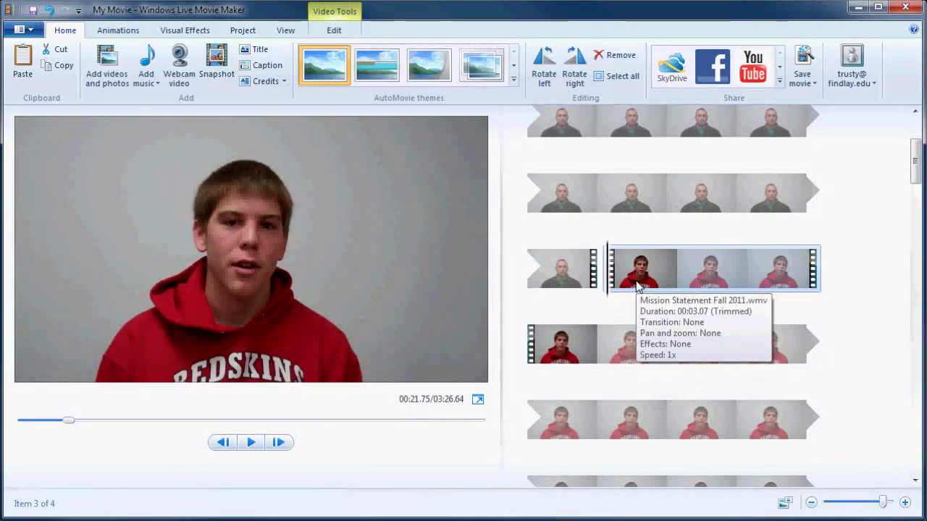
key(space)
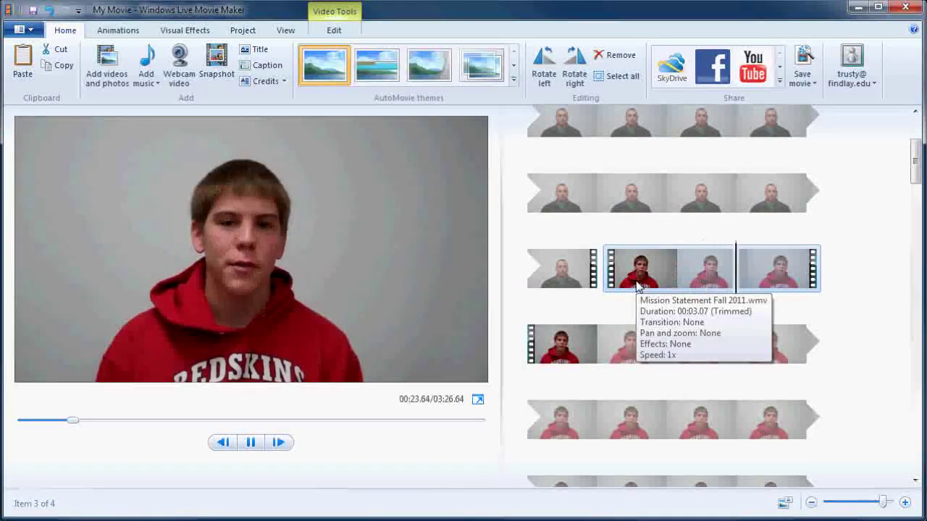
key(space)
Move the short red-hoodie clip directly behind the first clip in the storyboard.
scroll(728, 302, up, 1)
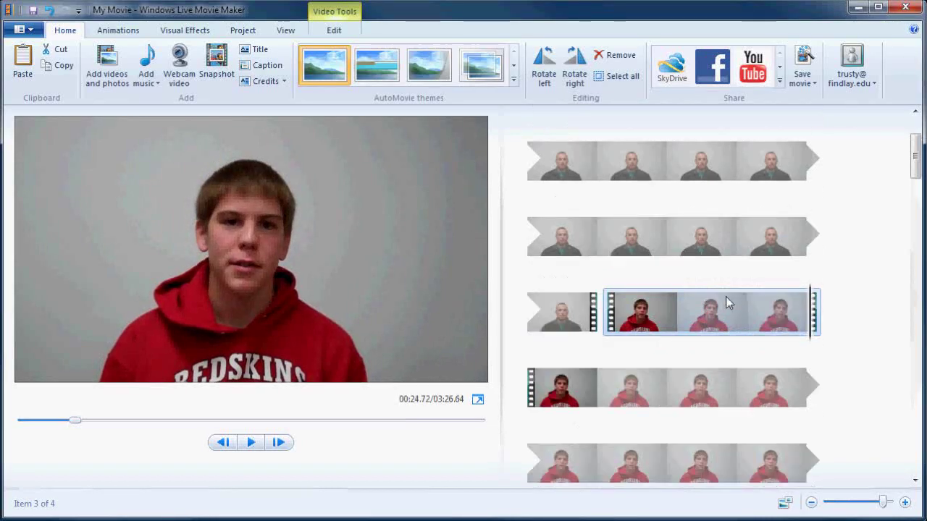
scroll(725, 303, up, 2)
drag(674, 397, 749, 136)
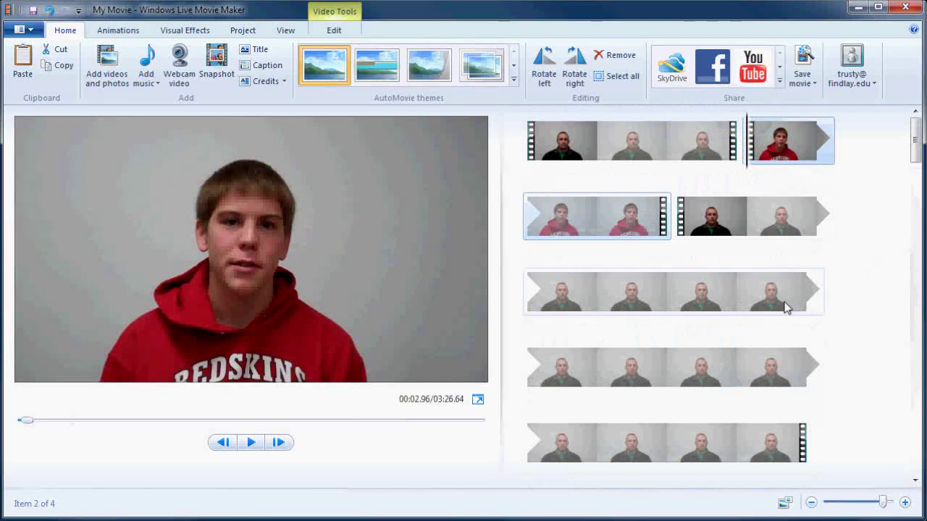
Play the rearranged movie from the first clip through the moved red-hoodie clip, pausing at 00:06.23.
click(596, 145)
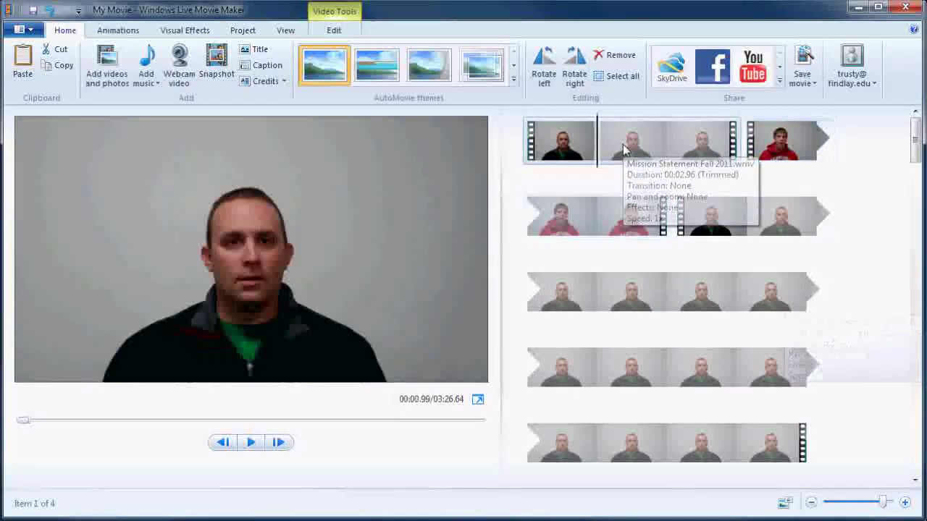
click(529, 152)
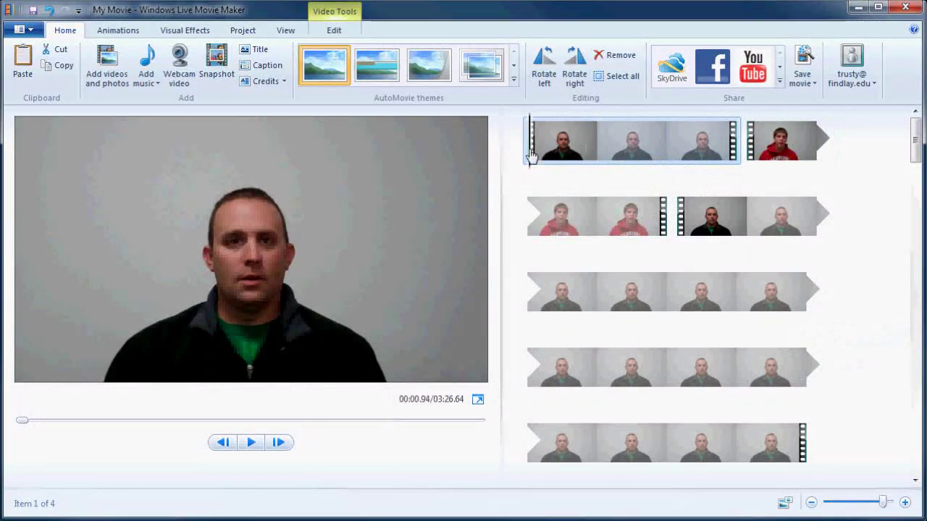
key(space)
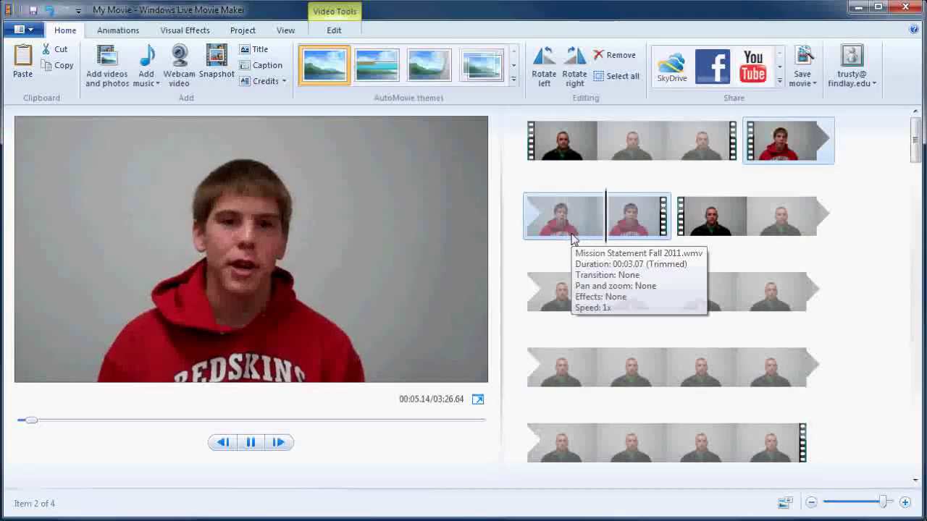
key(space)
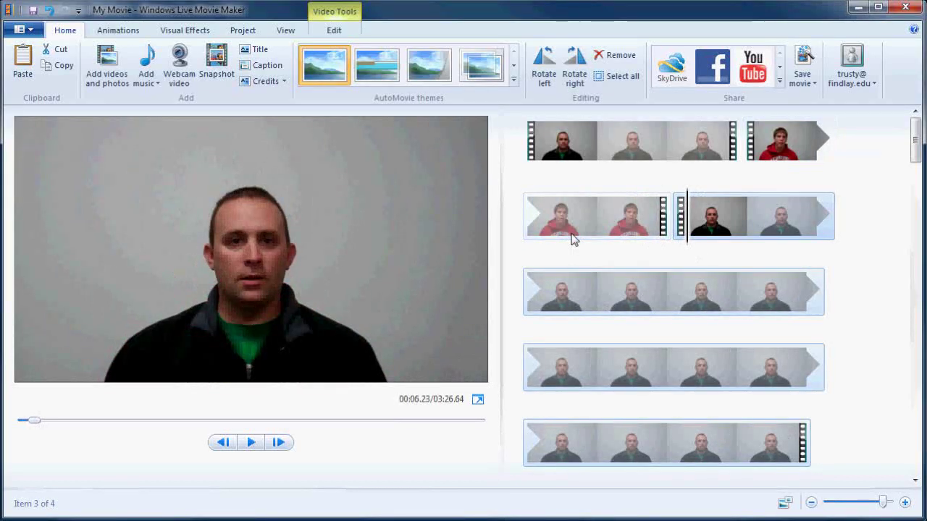
Find the speaker in the backward cap, play from 01:00.10, pause at 01:03.21, and split the clip there.
scroll(572, 239, down, 15)
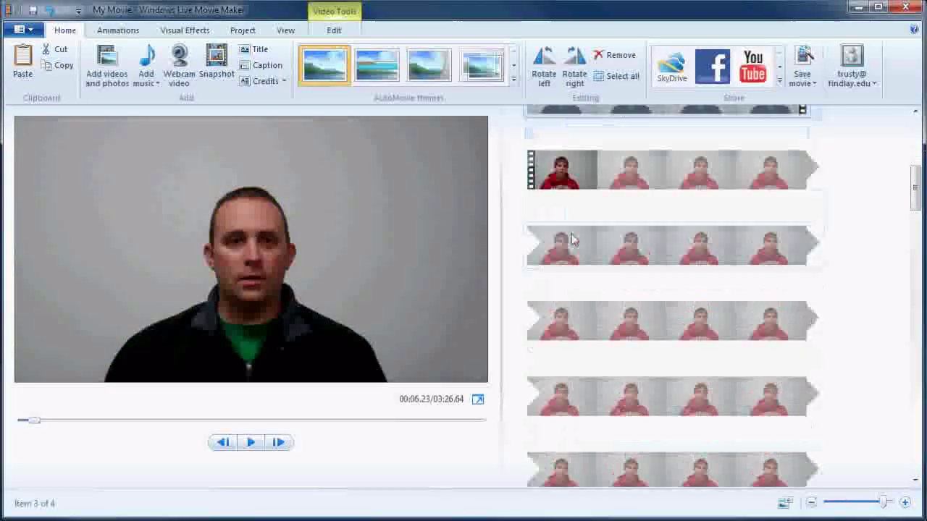
drag(572, 238, 614, 246)
click(598, 242)
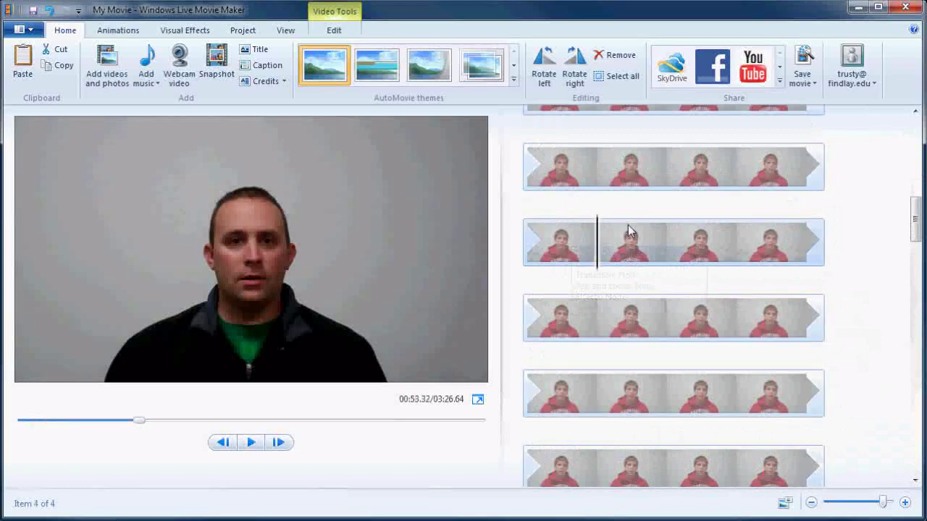
click(668, 324)
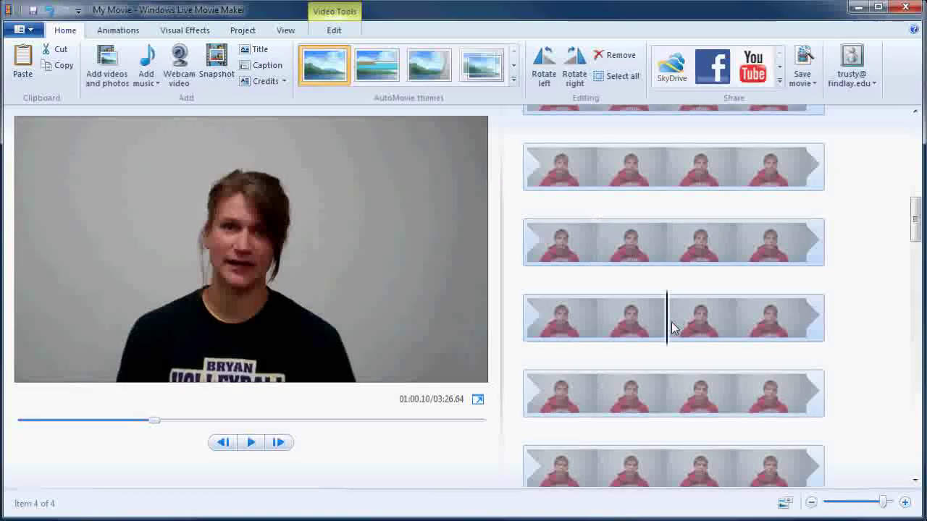
key(space)
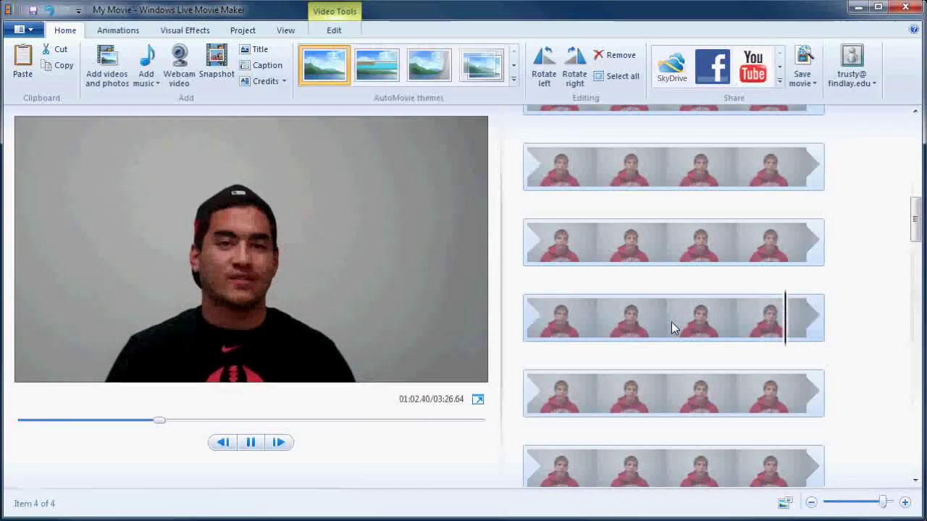
key(space)
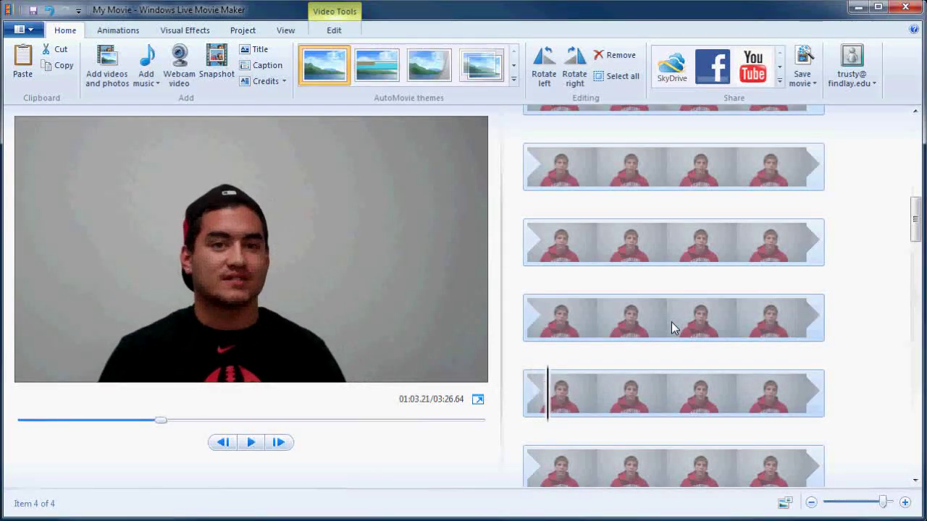
right_click(548, 390)
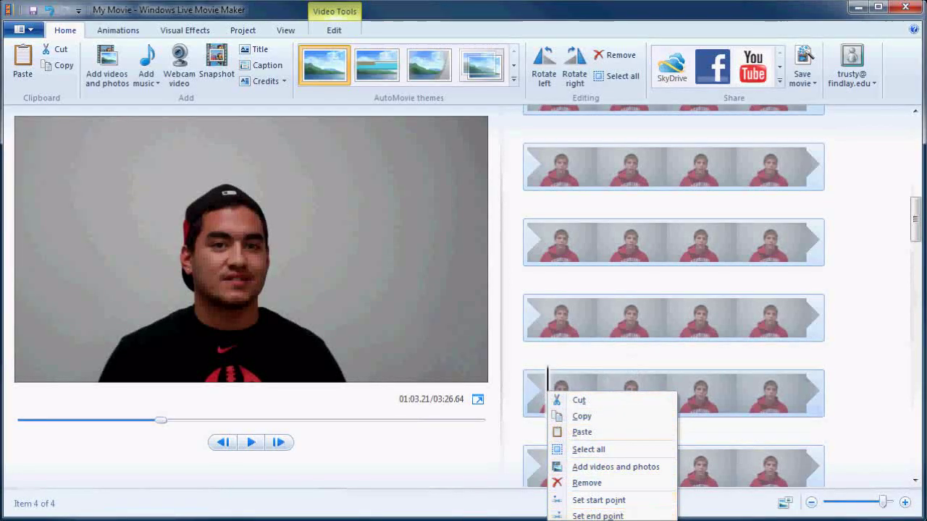
click(601, 520)
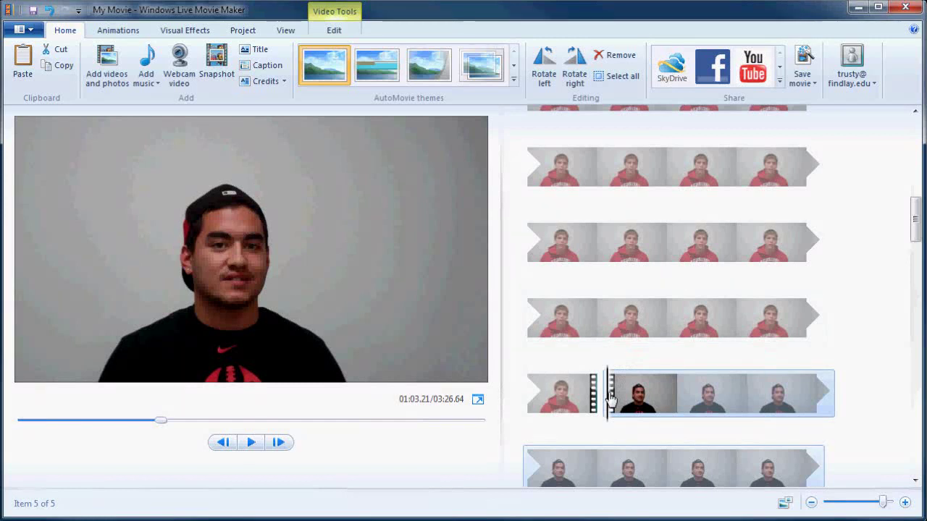
Play on from 01:03.21, find the backward-cap speaker's last frame at 01:05.12, and split the clip there.
key(space)
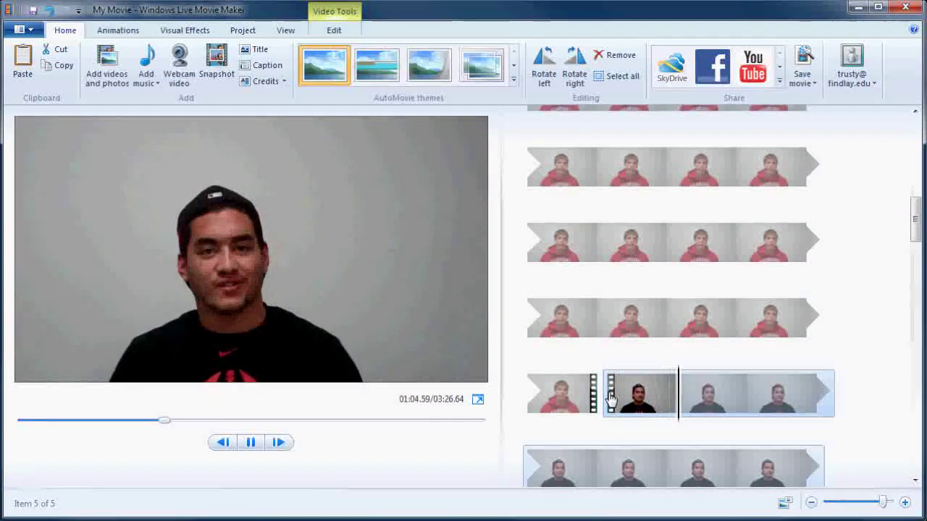
key(space)
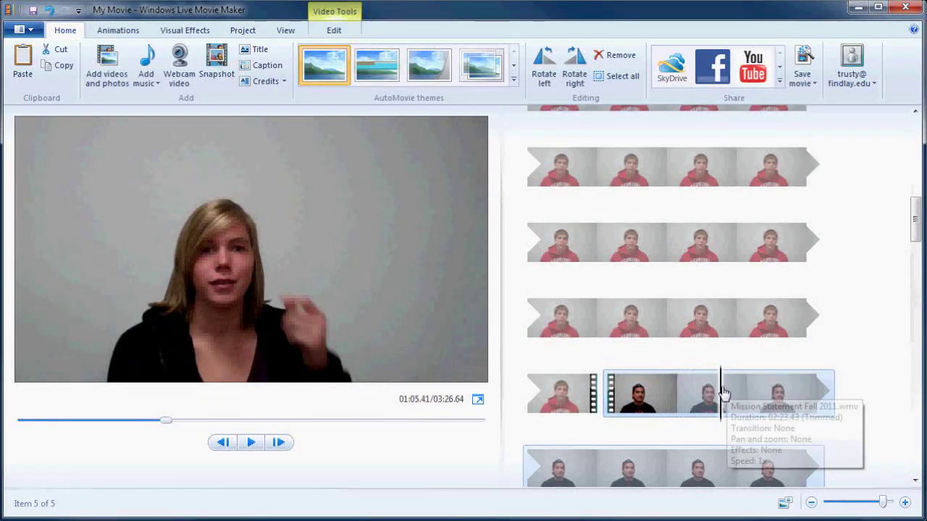
drag(722, 394, 701, 394)
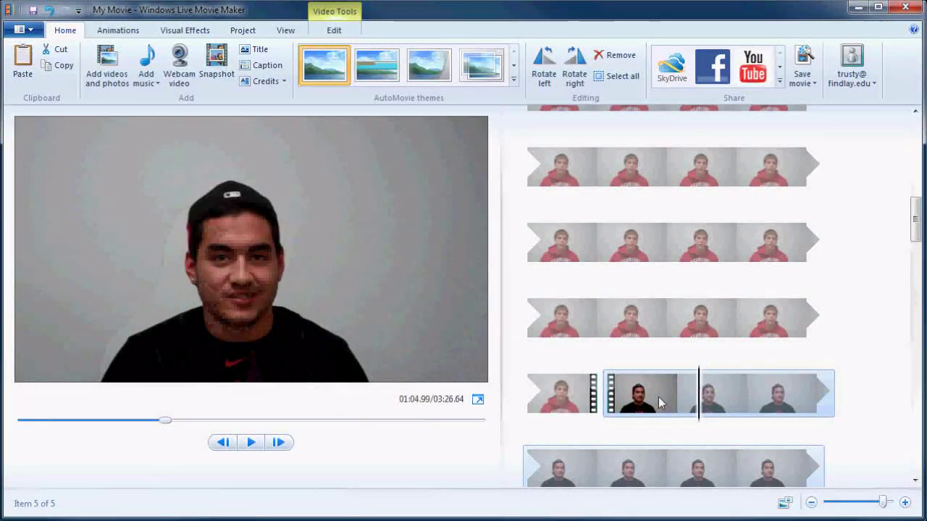
click(280, 443)
click(279, 443)
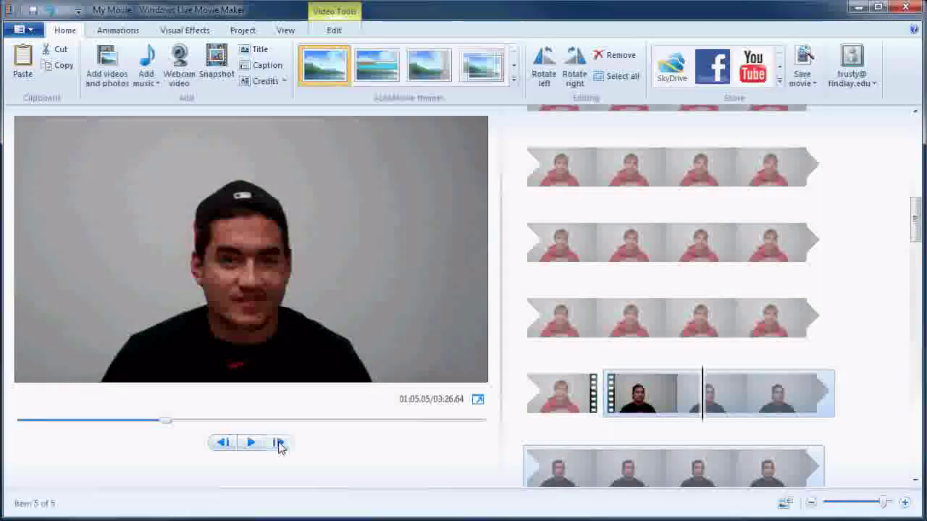
click(279, 443)
click(279, 443)
click(279, 443)
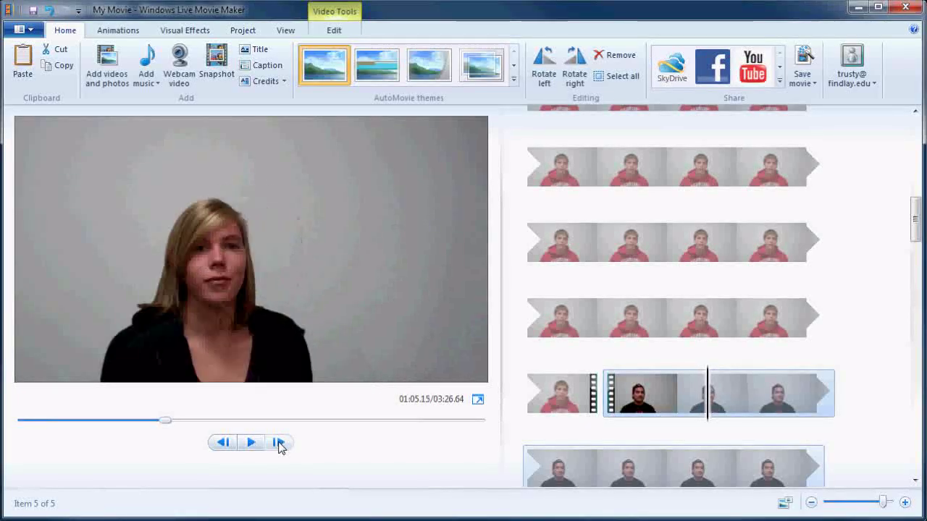
click(221, 442)
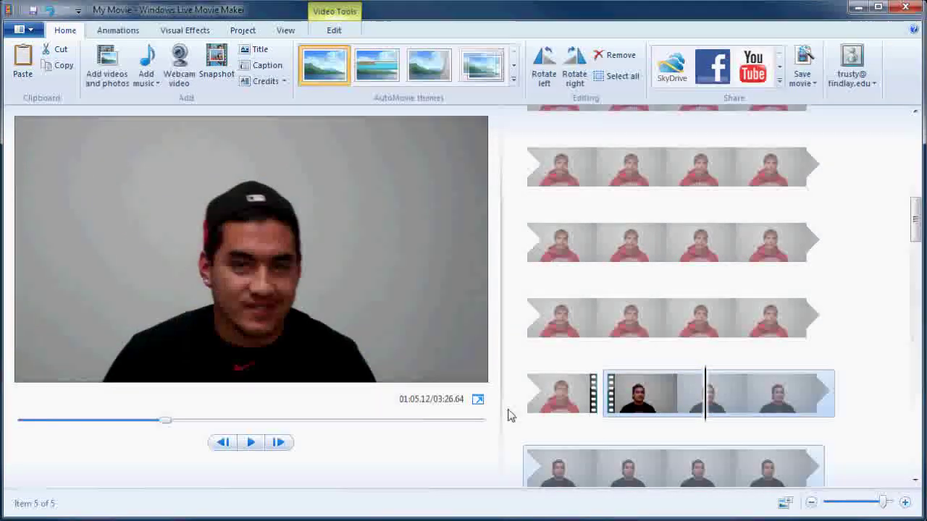
right_click(707, 398)
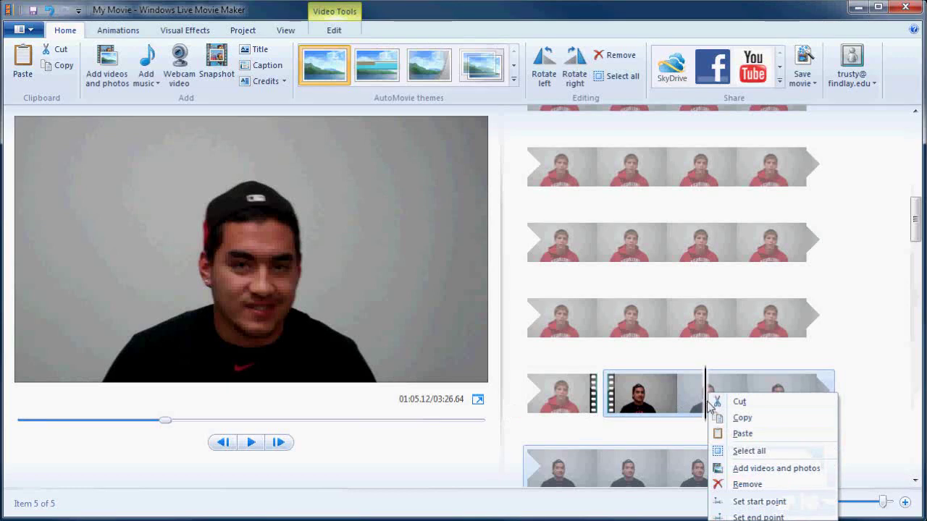
click(753, 520)
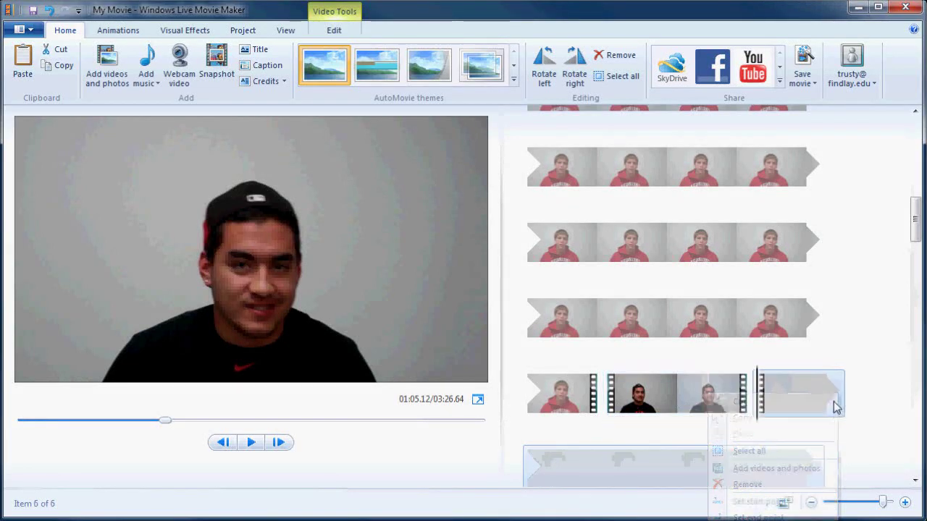
Move the short backward-cap clip directly behind the red-hoodie clip, and play the movie from the start to check the three clips.
drag(698, 394, 669, 221)
click(613, 132)
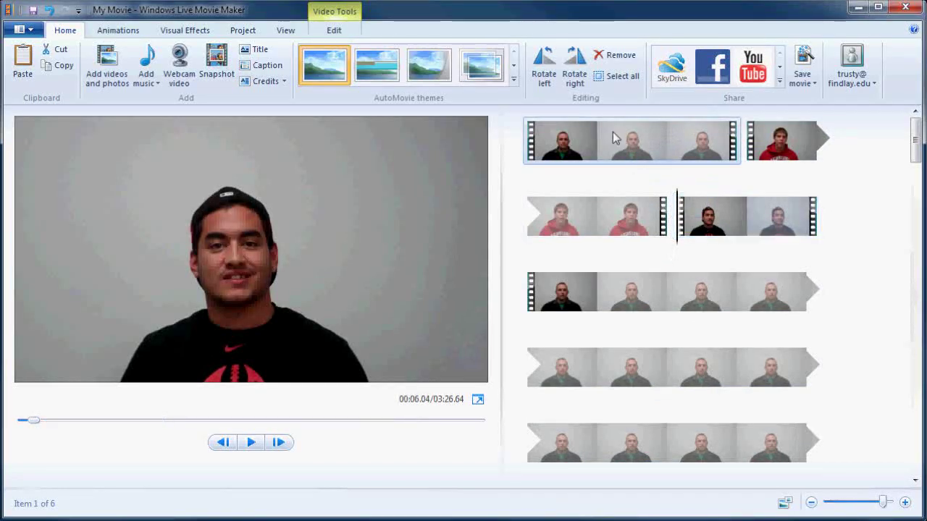
click(806, 140)
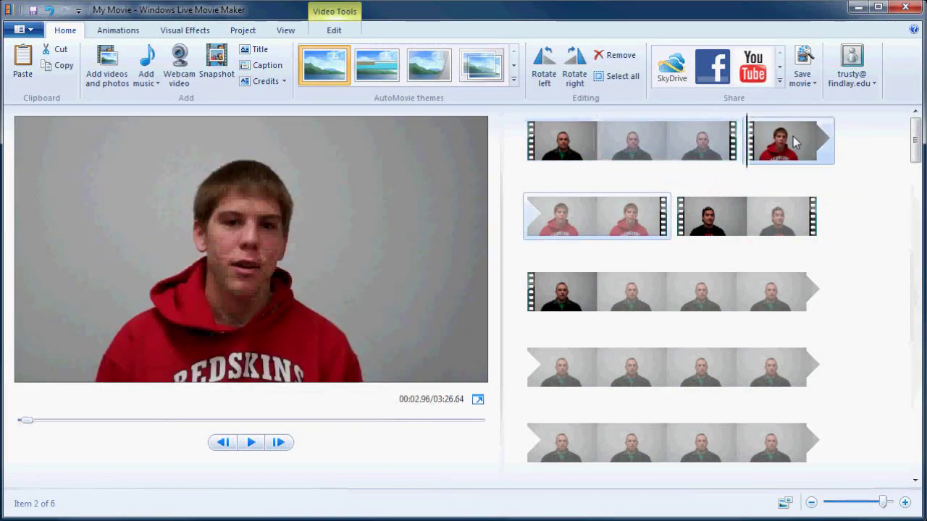
click(722, 225)
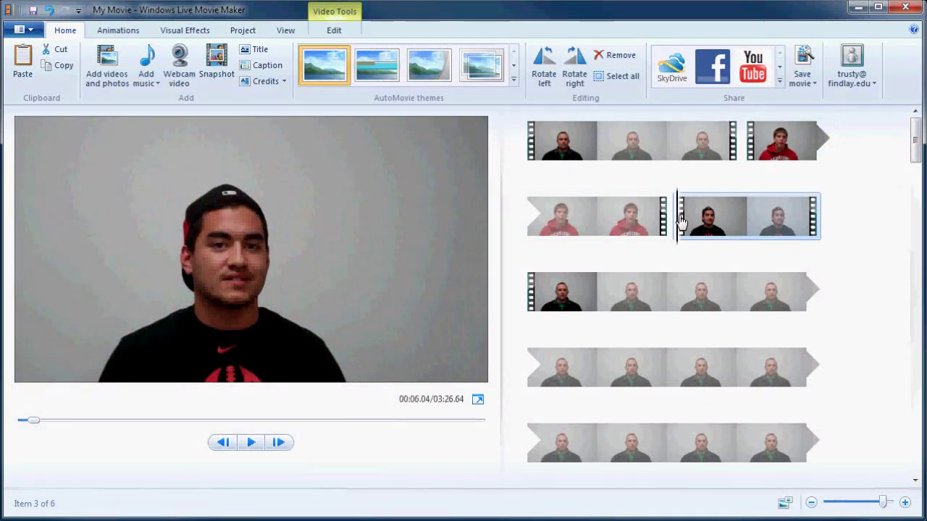
key(Home)
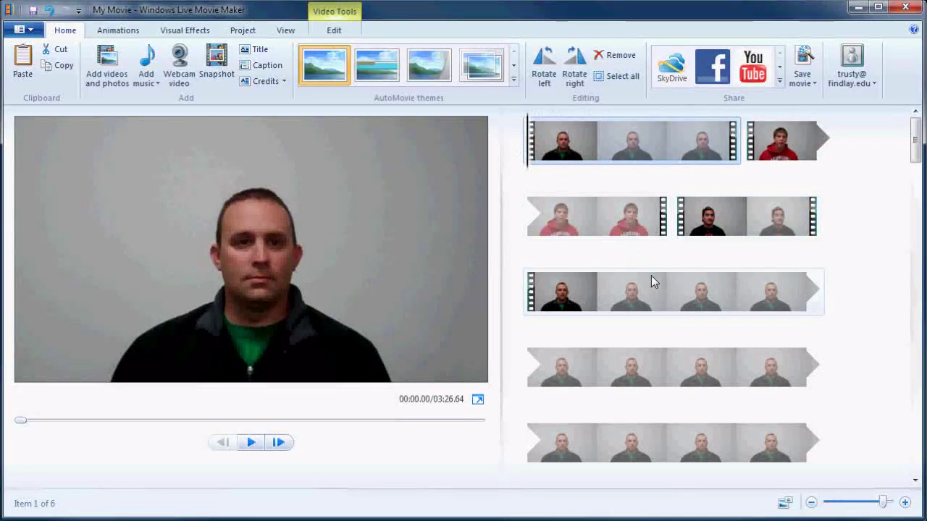
key(space)
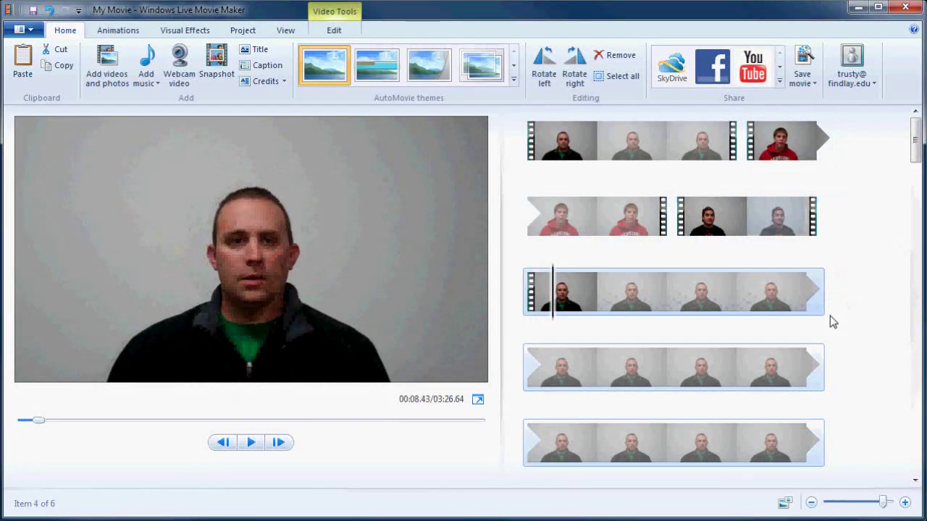
Remove the three leftover long clips that follow the short backward-cap clip.
right_click(719, 292)
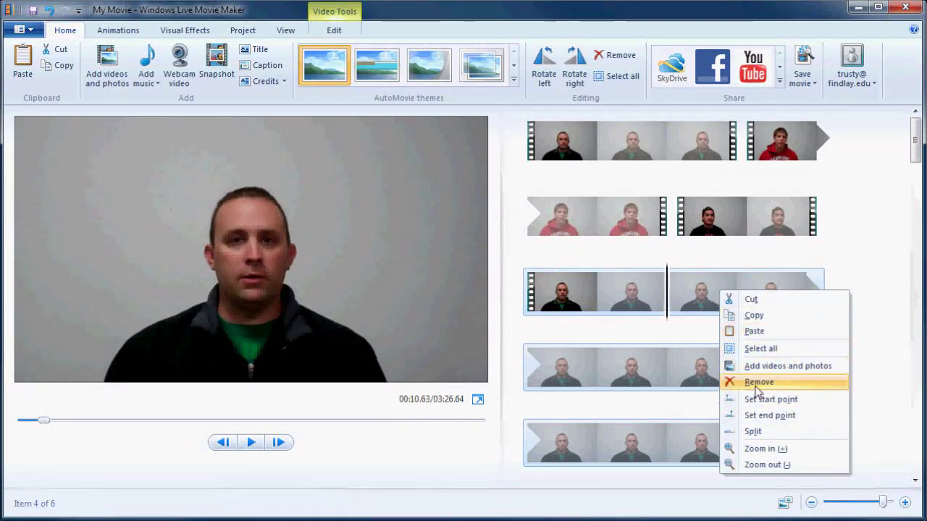
click(757, 382)
right_click(678, 300)
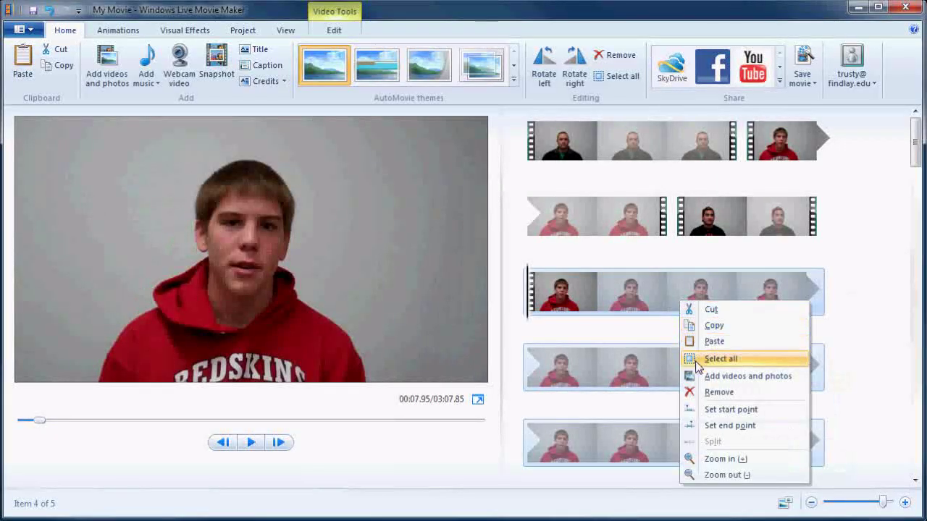
click(700, 392)
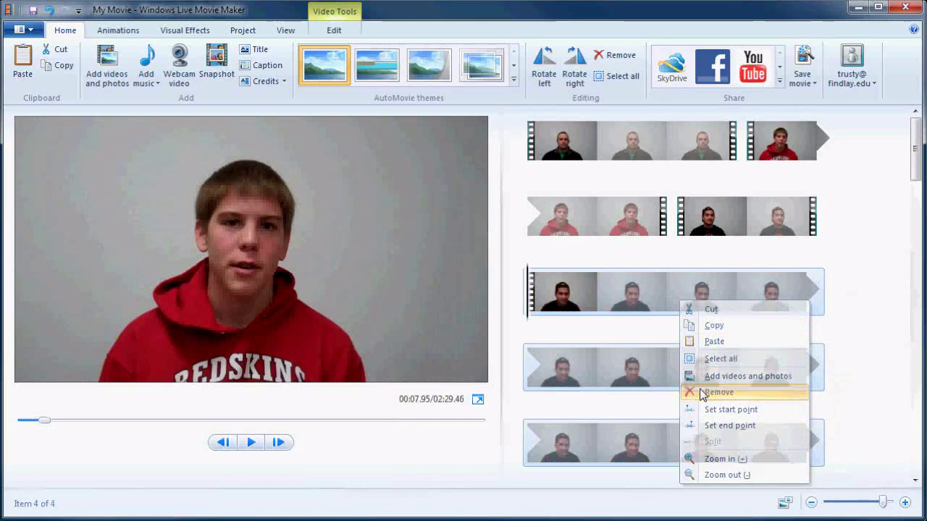
right_click(674, 296)
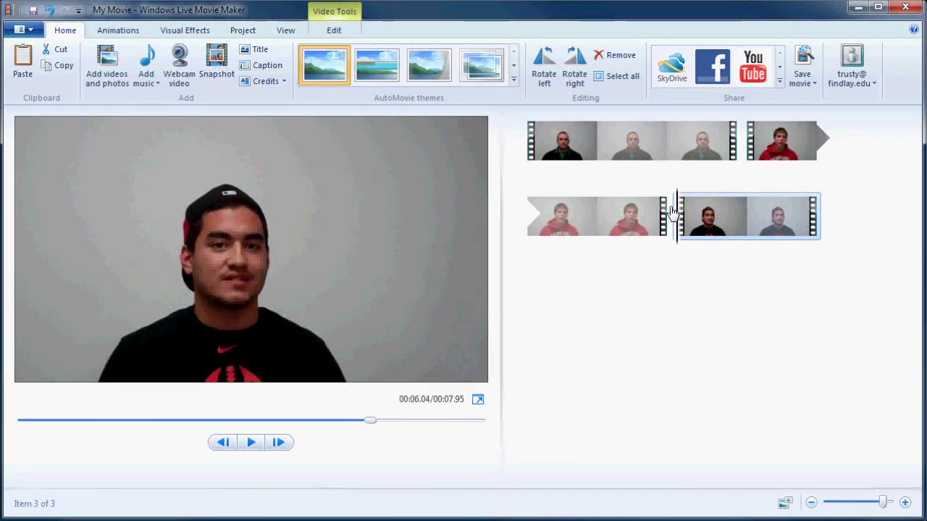
Add a title card before the first clip reading "UFindlay Mission Statement" and move the text up above the frame's centre.
click(534, 141)
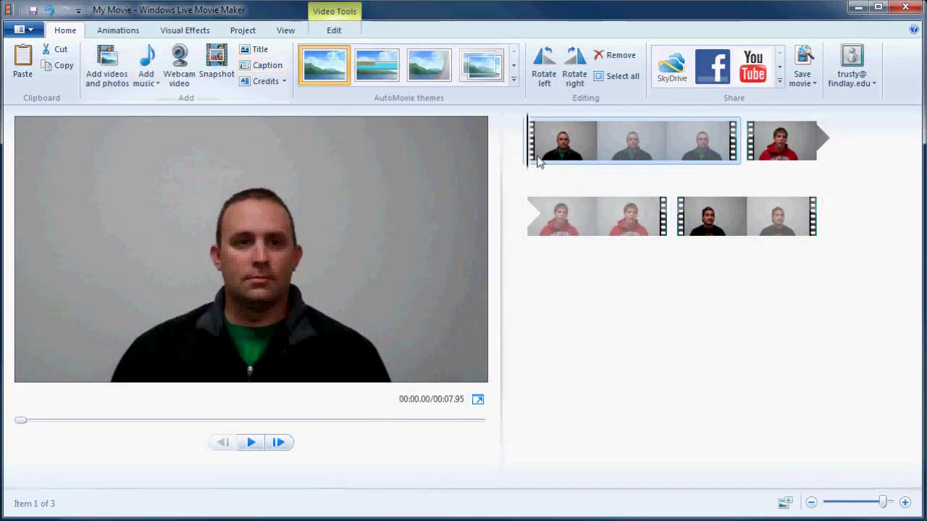
click(606, 142)
click(526, 152)
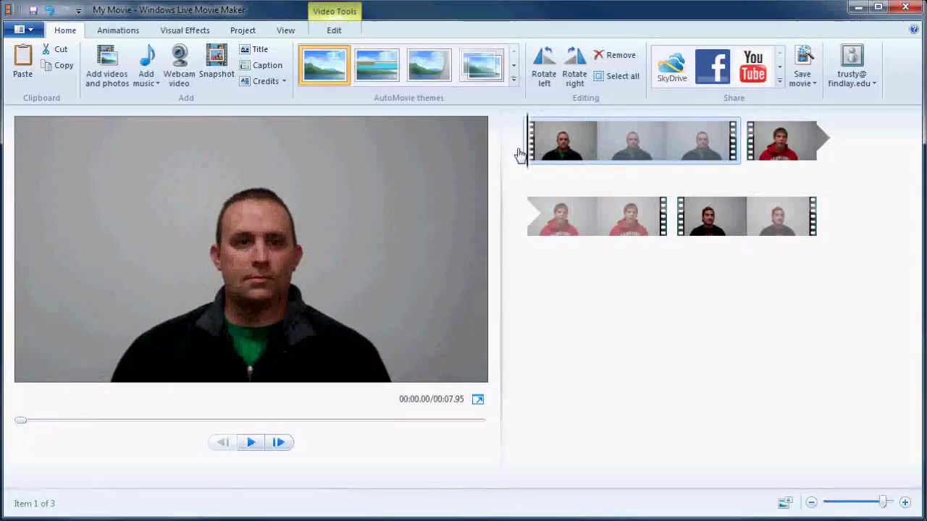
click(259, 51)
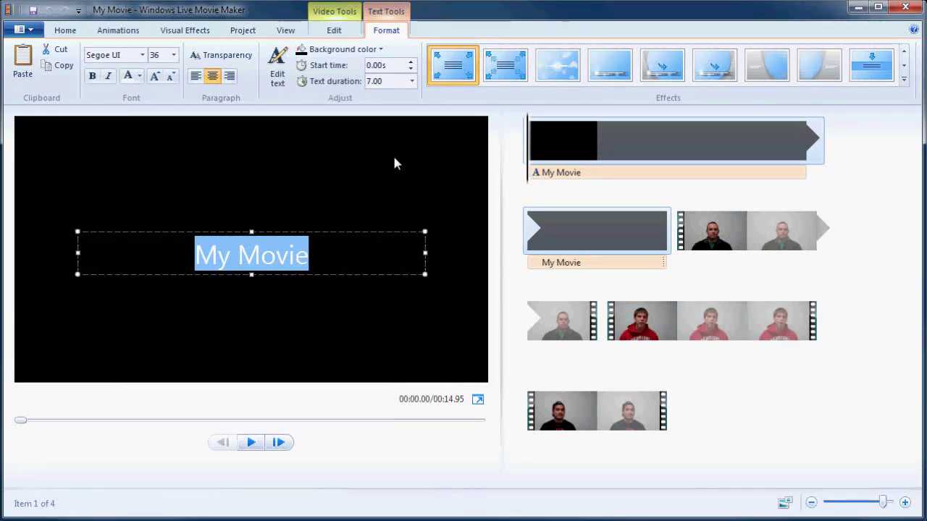
text(UFindlay )
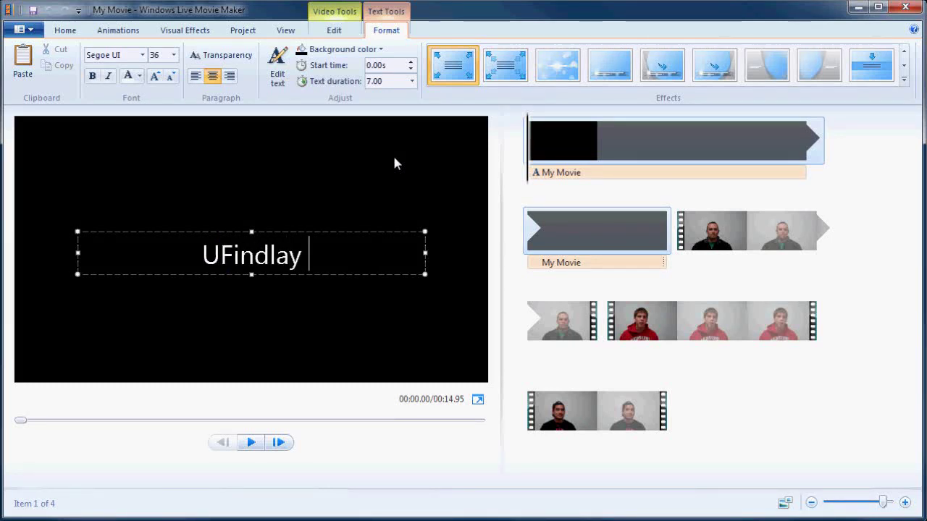
text(Mission Statement)
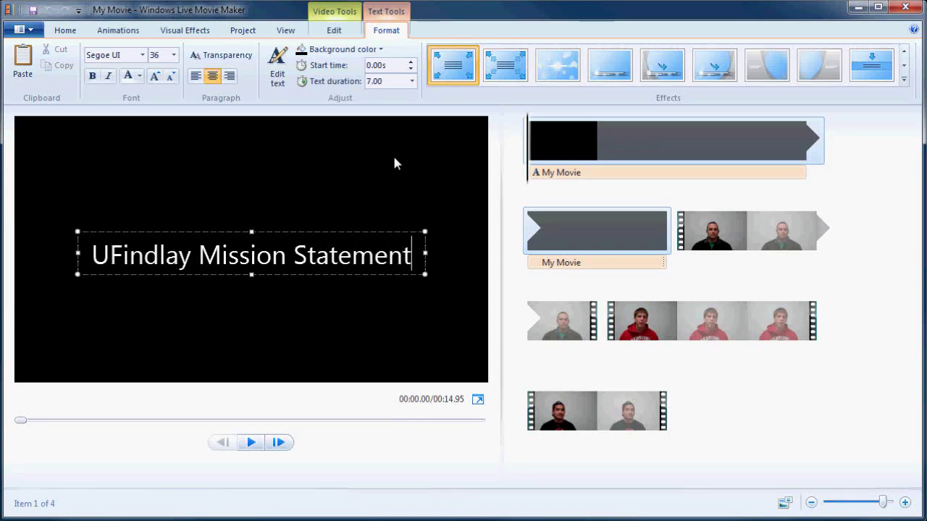
drag(381, 232, 381, 185)
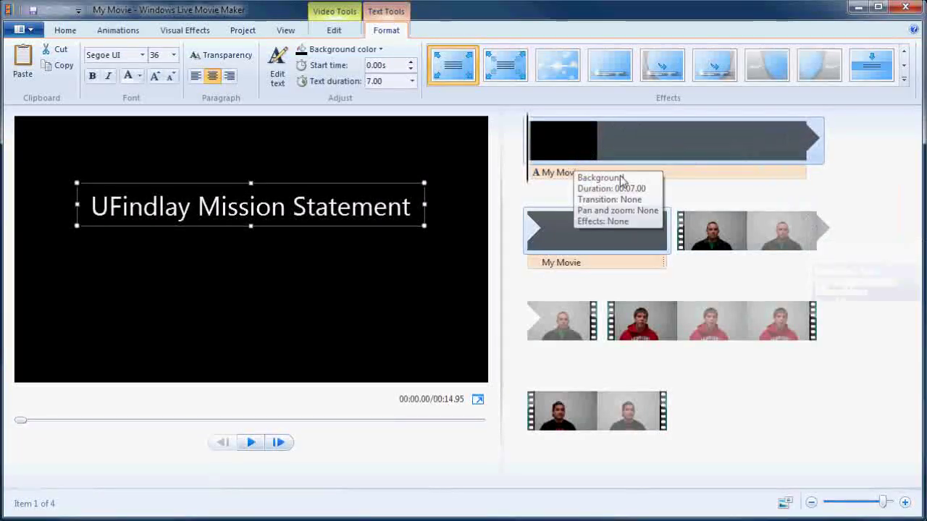
Set the title's text duration to 4.00 seconds and play from the title card into the first speaker's clip.
click(411, 81)
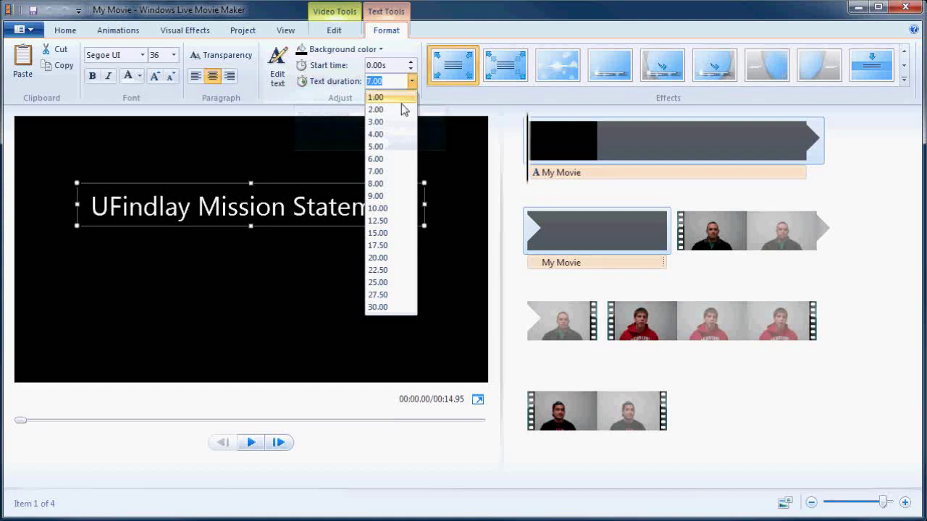
click(392, 134)
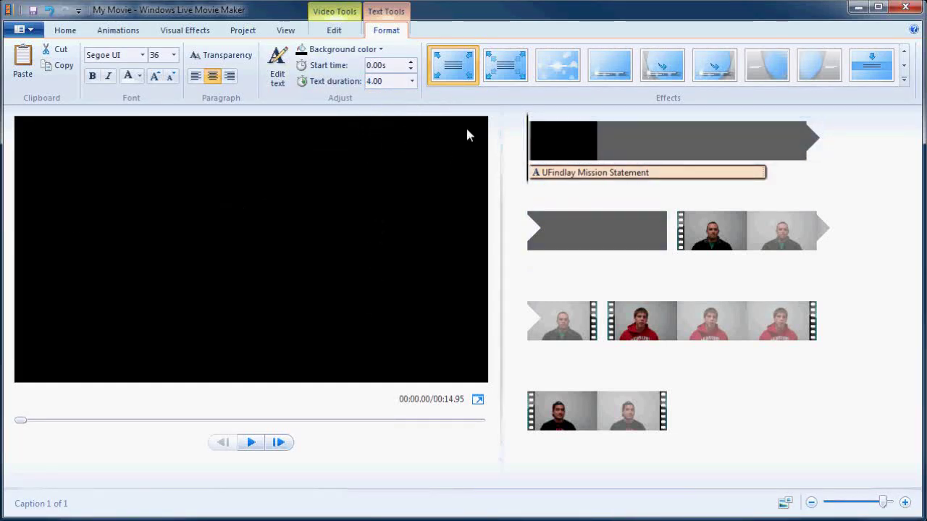
click(735, 167)
key(space)
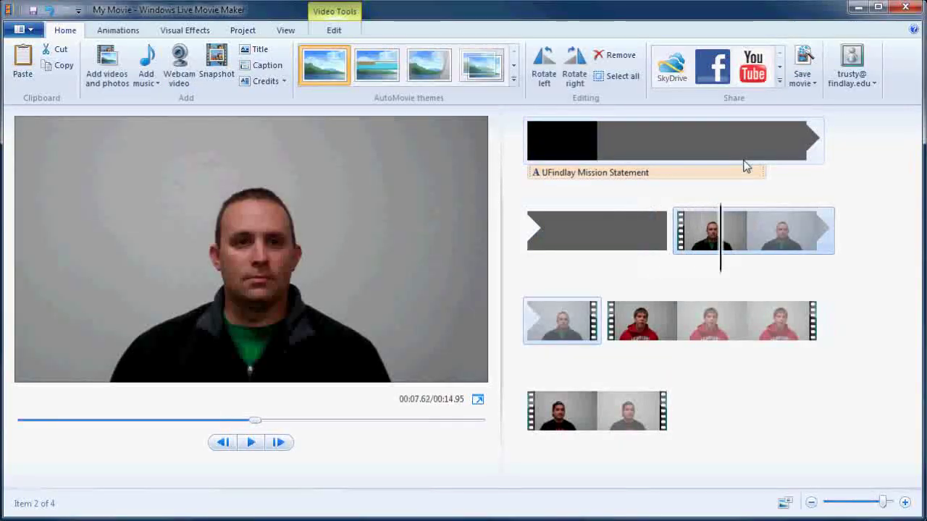
key(space)
Set the duration of the title card's black background to 4.00 seconds.
click(768, 150)
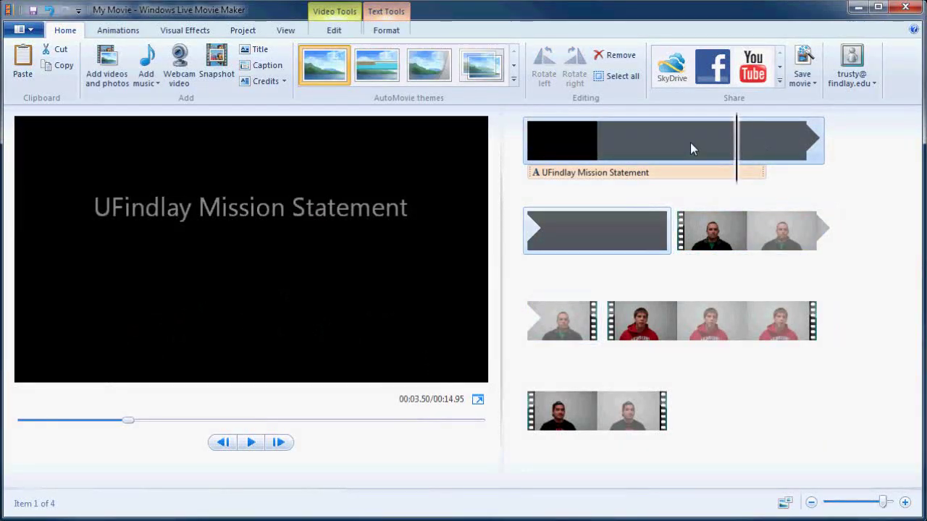
click(386, 30)
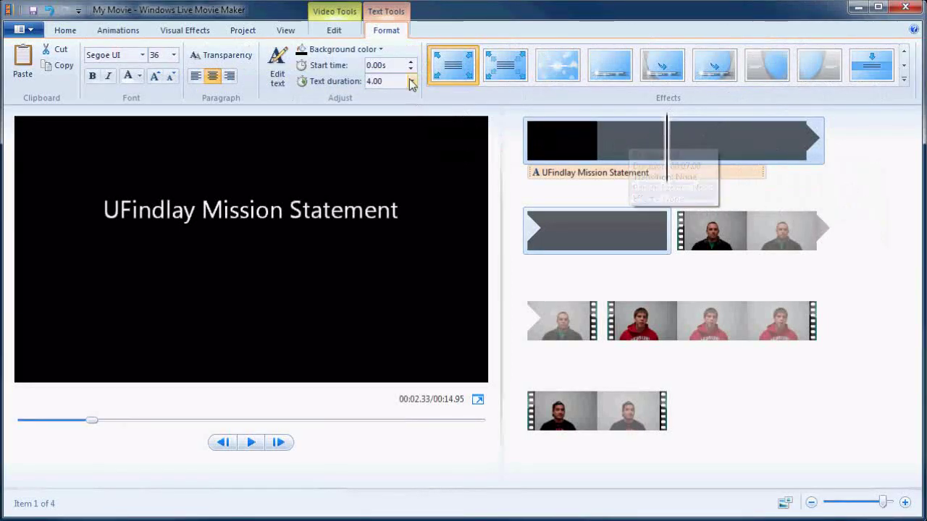
click(606, 171)
click(598, 145)
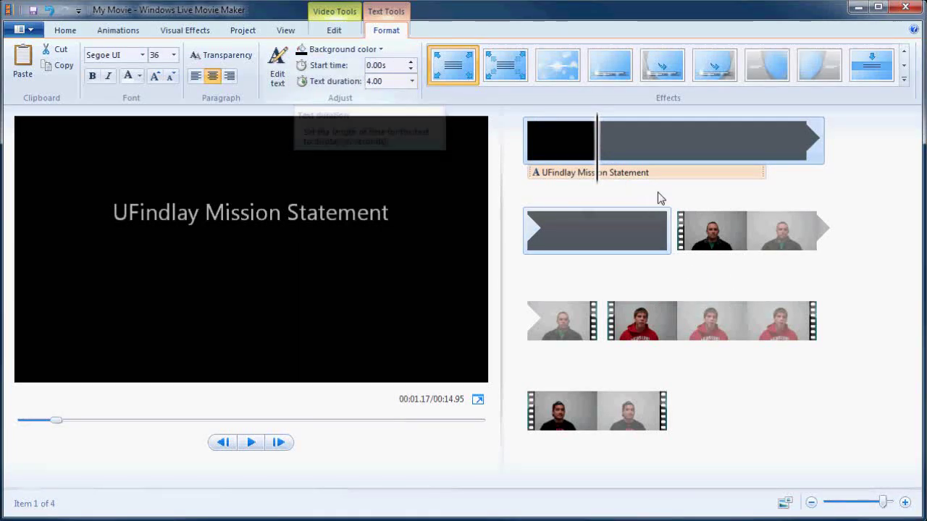
click(654, 223)
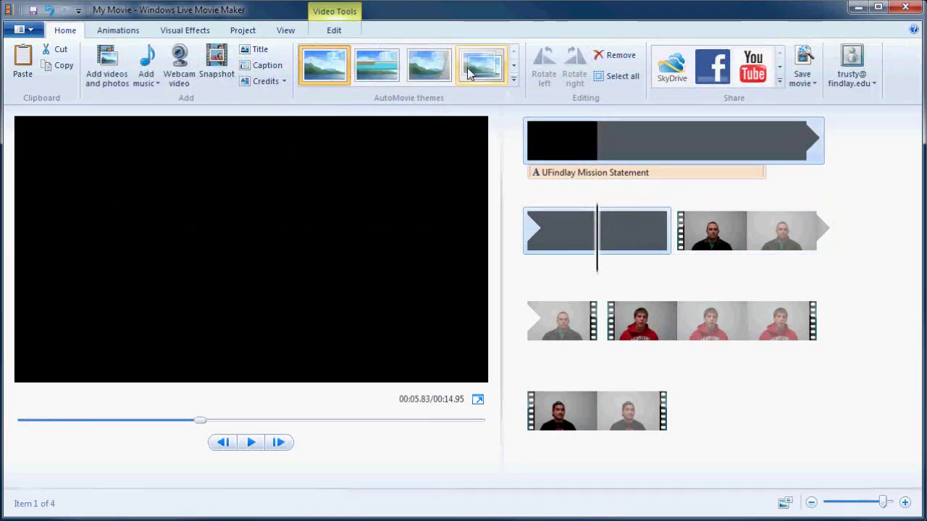
click(334, 30)
click(307, 76)
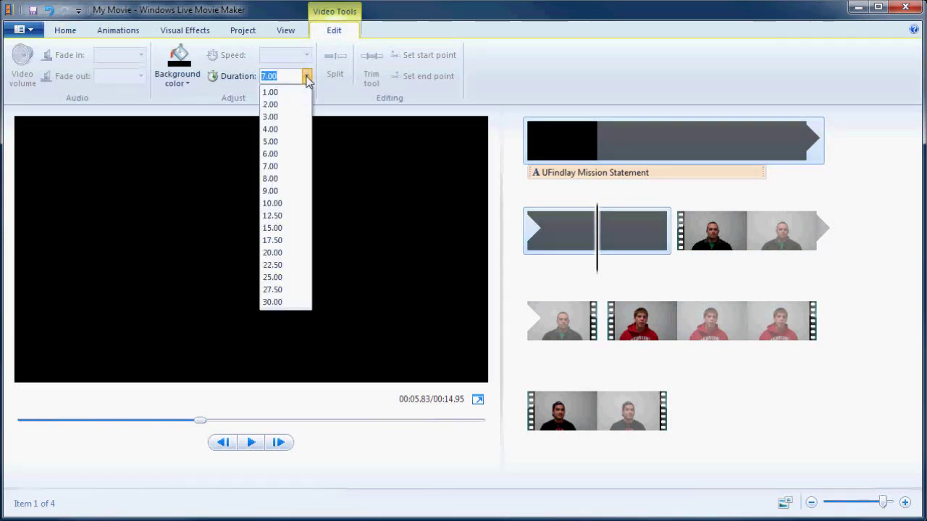
click(293, 132)
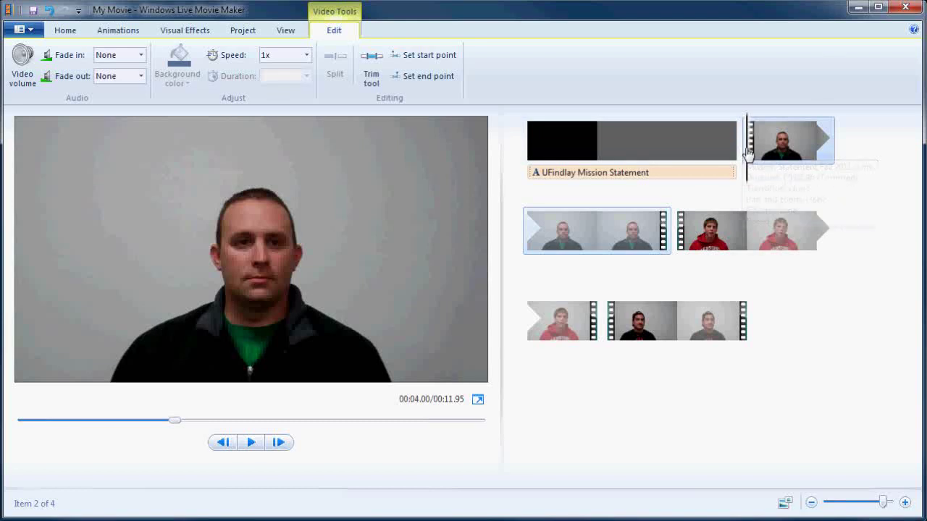
Play the movie from the title card into the last clip, pausing at 00:11.83, and select the title text in the storyboard.
click(596, 155)
key(space)
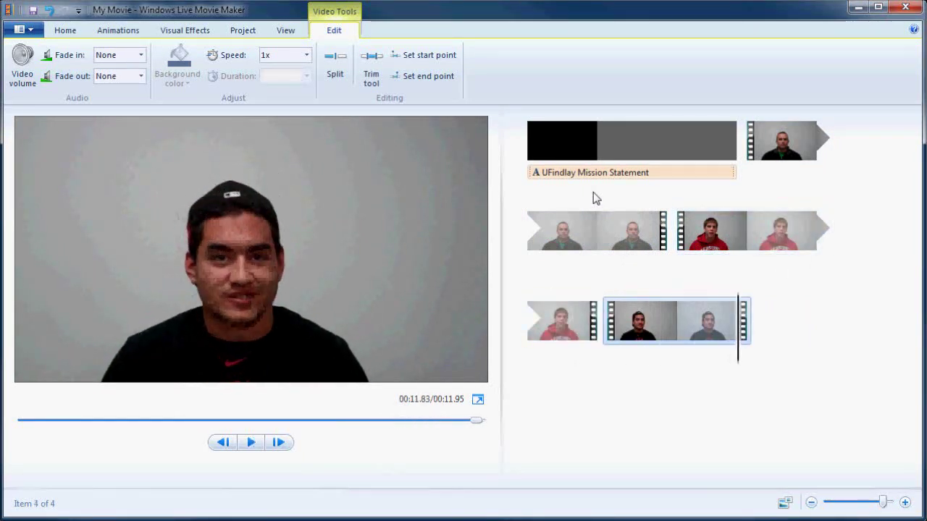
click(623, 134)
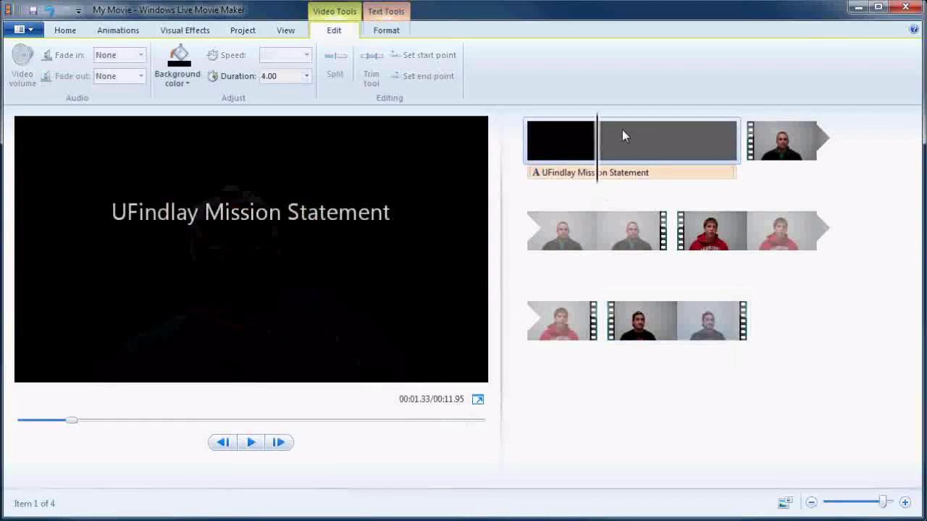
click(564, 174)
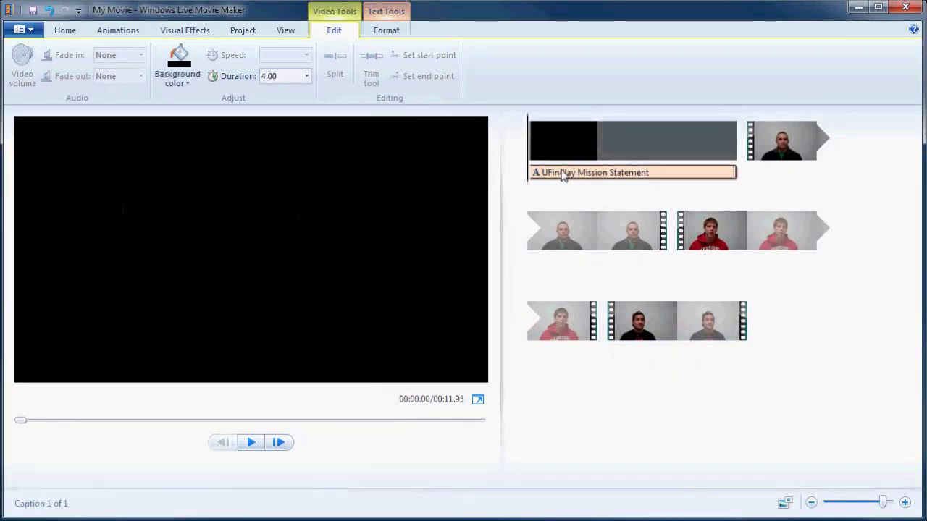
Preview the text effects on the title and apply Zoom in - small.
click(386, 30)
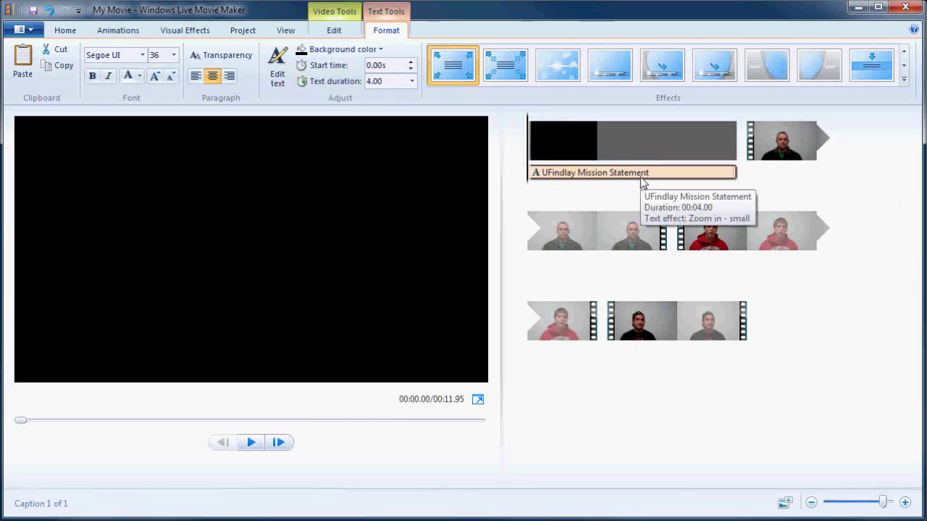
mouse_move(465, 71)
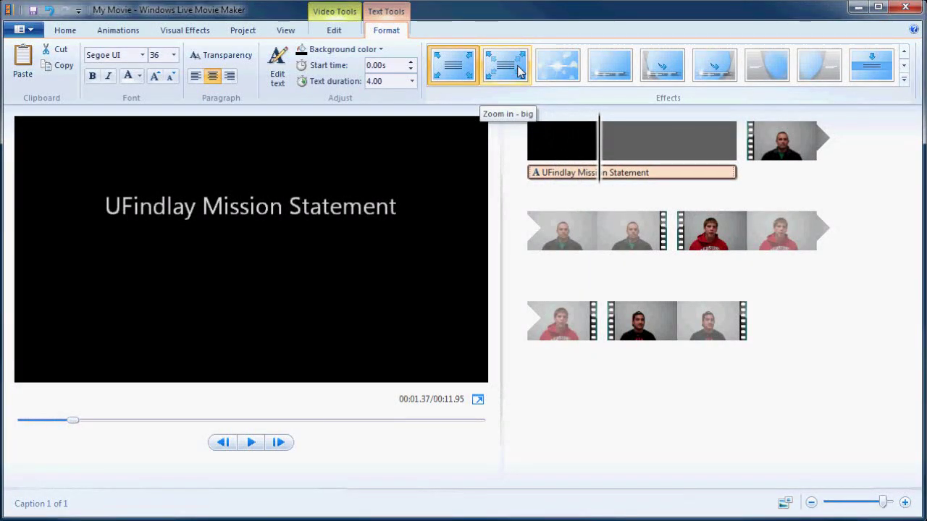
click(442, 65)
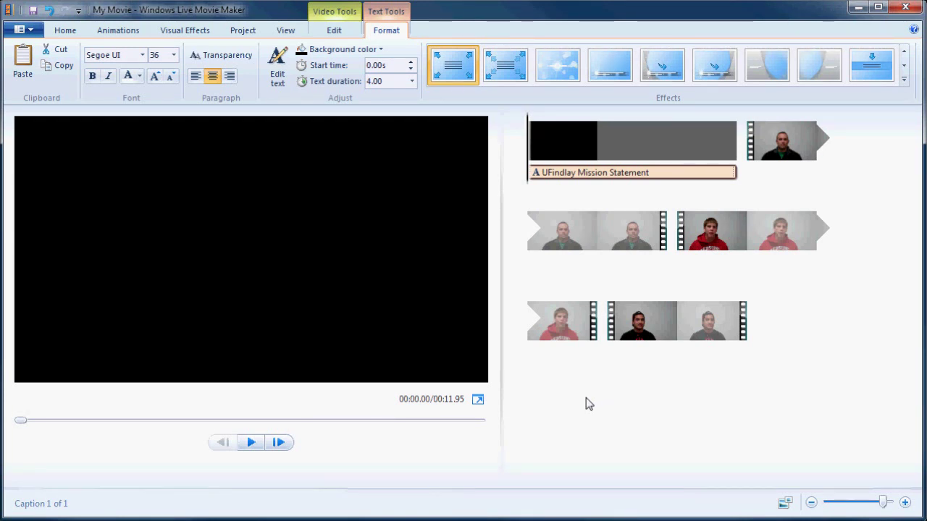
Save the project in the EDUC260 videos folder under the name The Mission Statement.
click(21, 30)
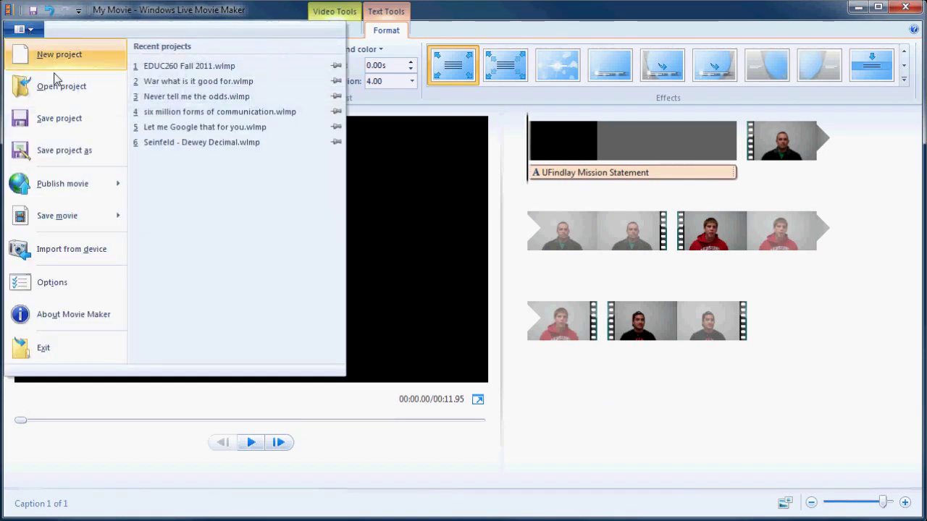
click(67, 121)
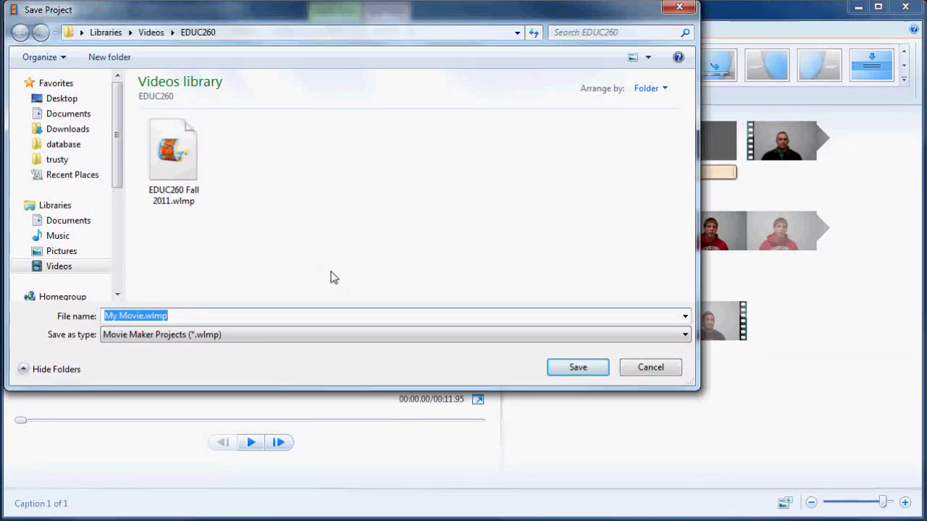
key(End)
key(ctrl+shift+Left)
key(ctrl+shift+Left)
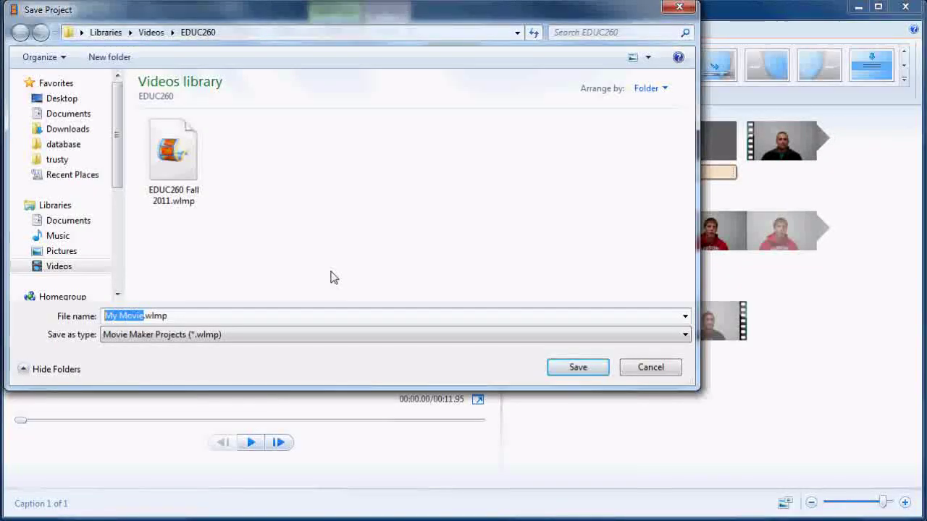
text(The Mission)
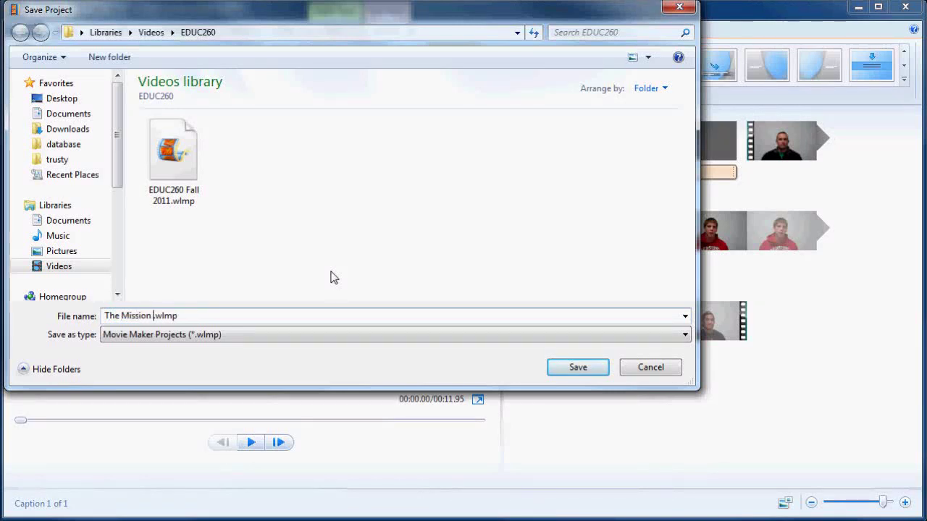
text( Statement)
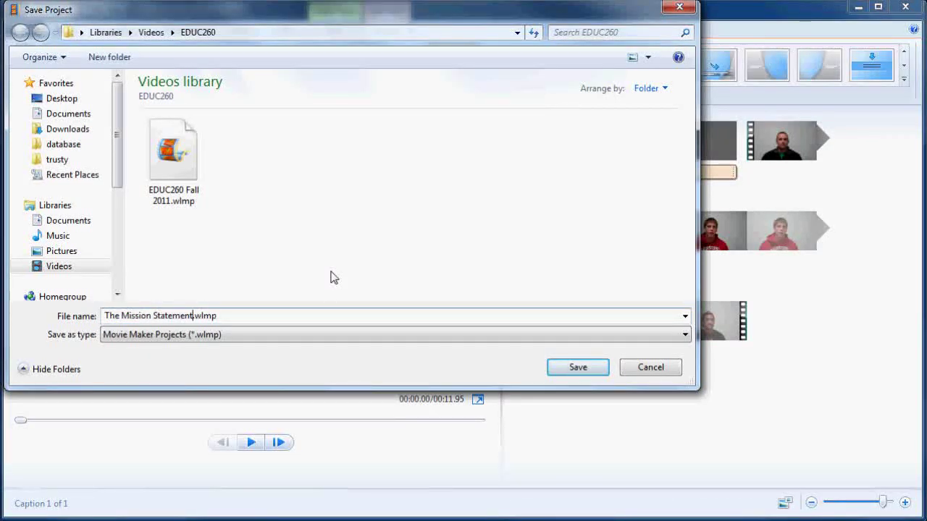
key(Right)
key(shift+End)
click(582, 369)
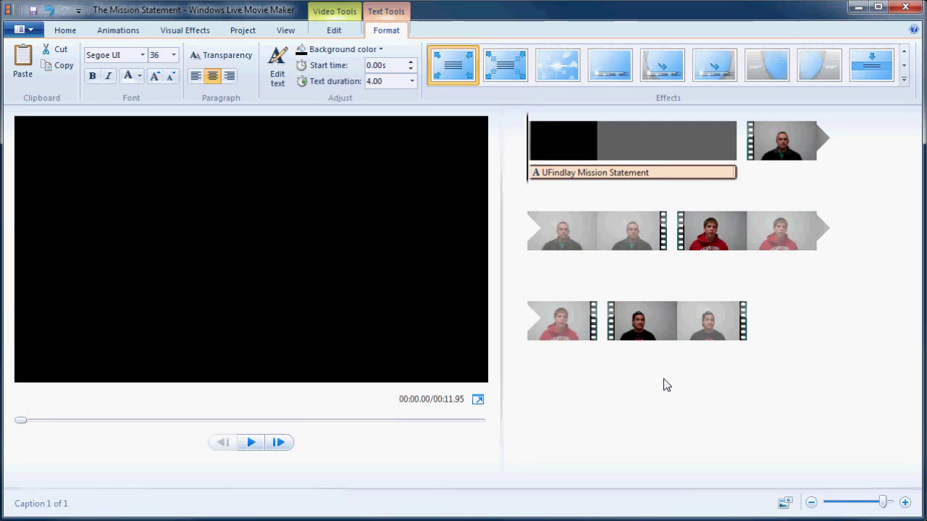
Export the movie with the For computer setting as The Mission Statement.wmv in the 260 documents folder.
click(21, 31)
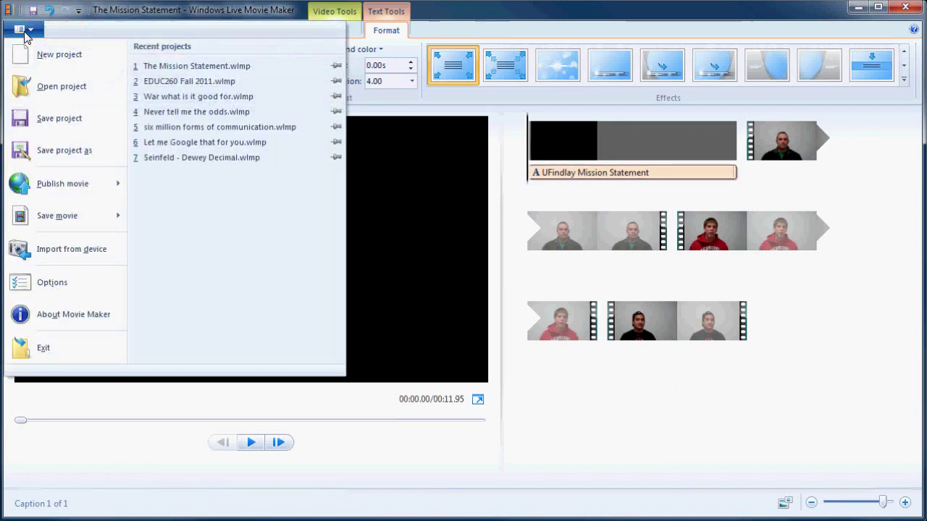
mouse_move(81, 215)
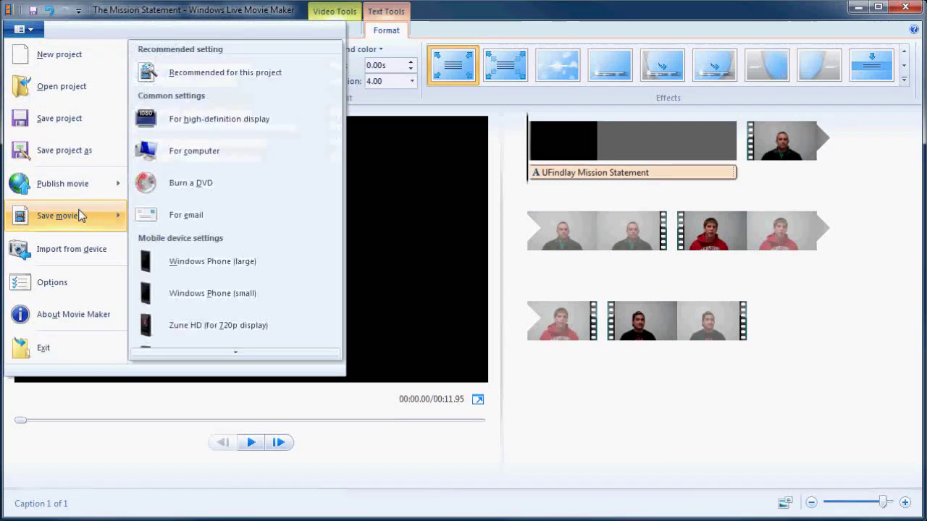
click(246, 157)
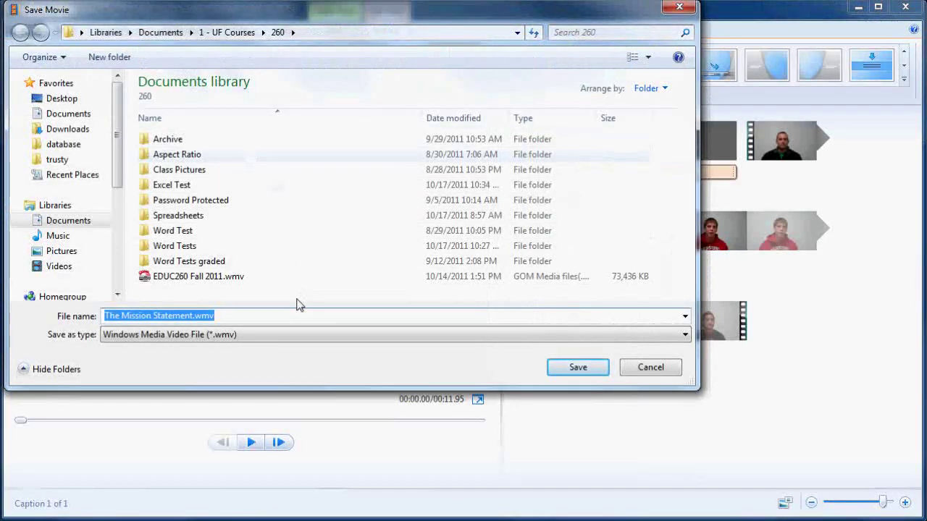
click(241, 317)
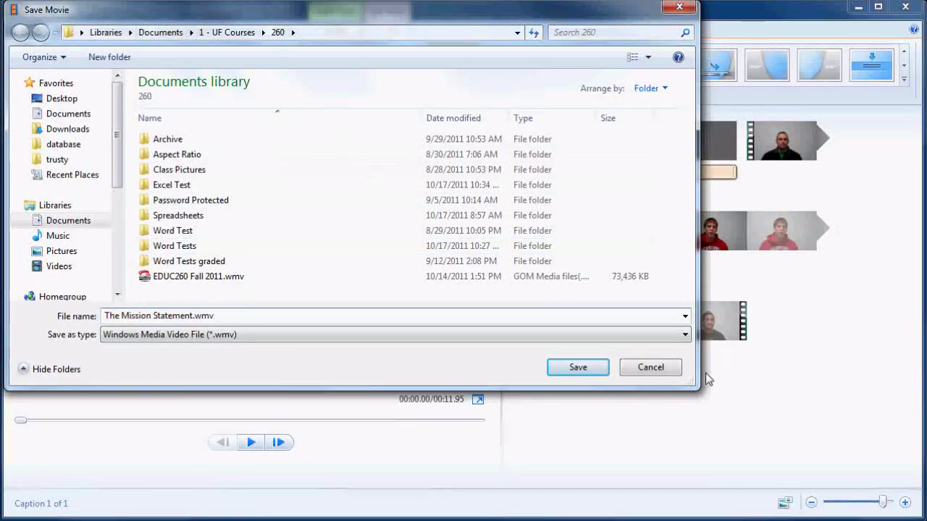
click(593, 372)
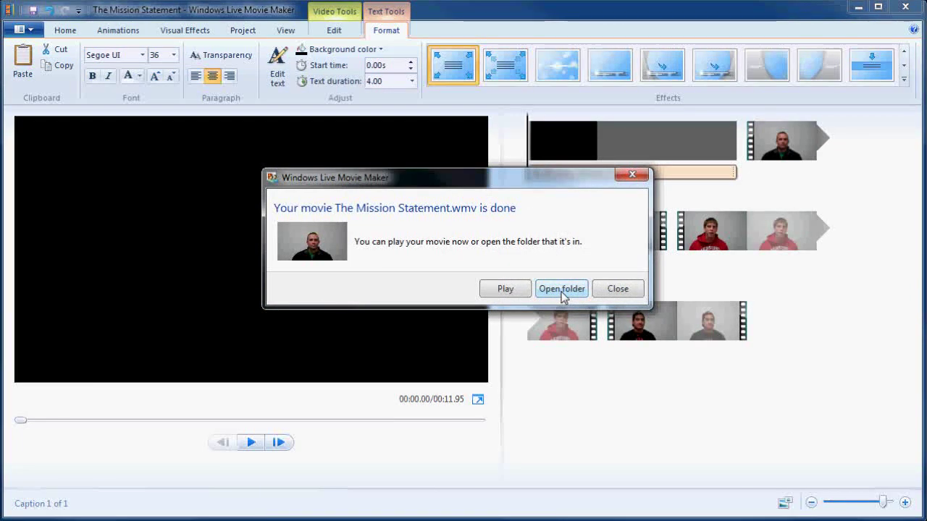
Play the exported movie to its end with the volume raised, and close the player.
click(503, 291)
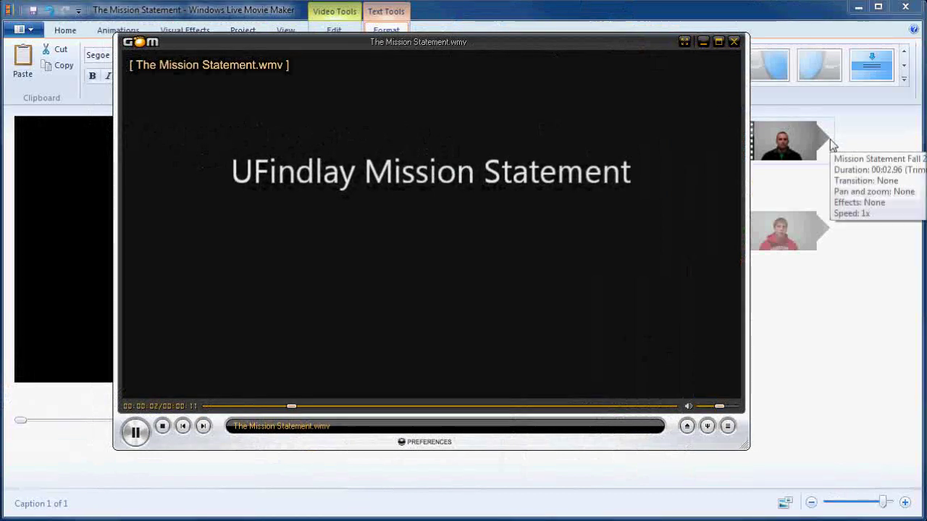
scroll(645, 255, up, 8)
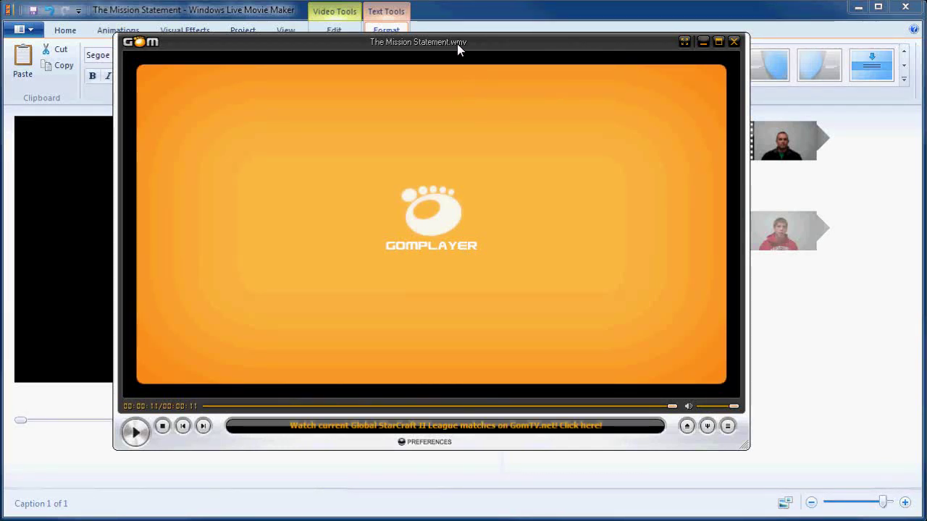
click(733, 41)
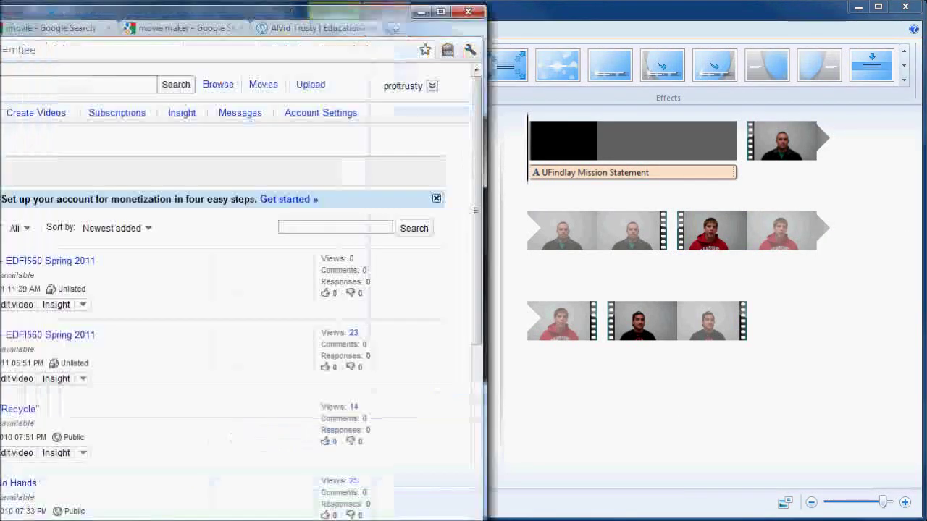
Switch to YouTube in the browser and upload The Mission Statement.wmv.
drag(0, 15, 241, 16)
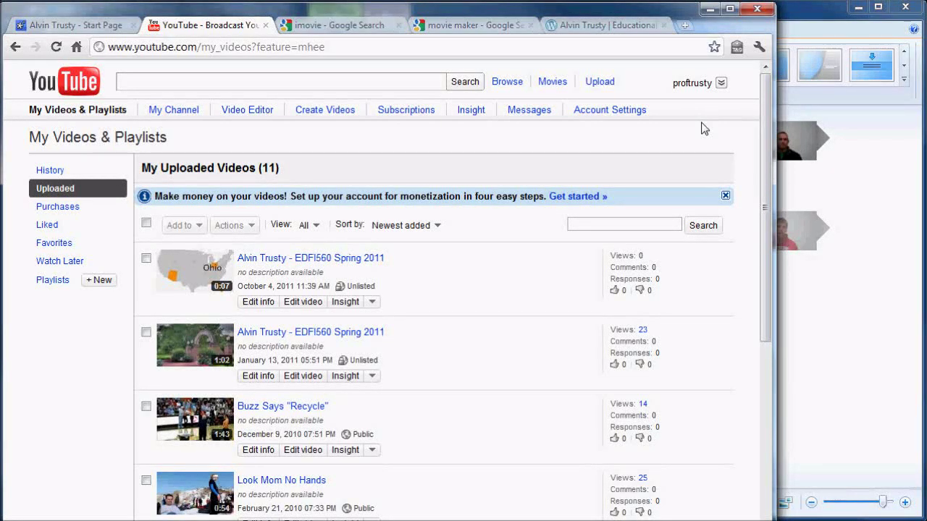
click(598, 81)
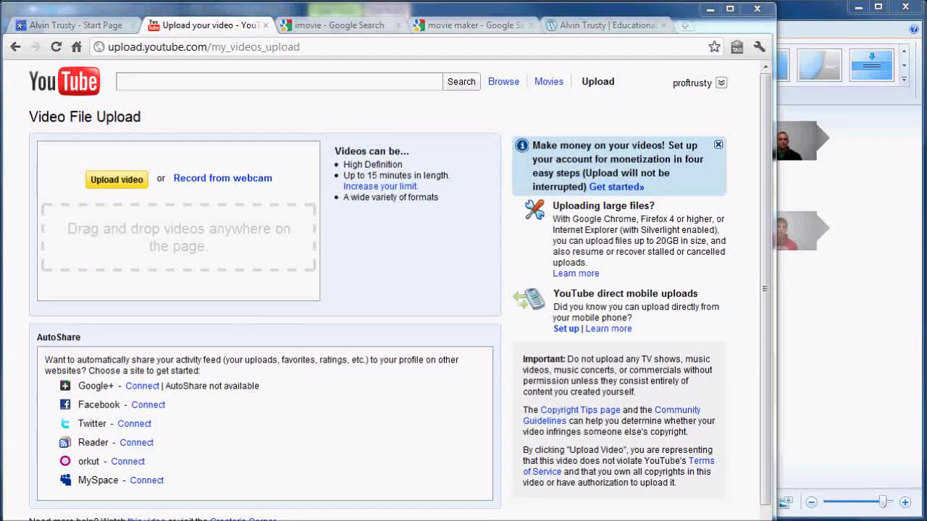
drag(767, 253, 239, 252)
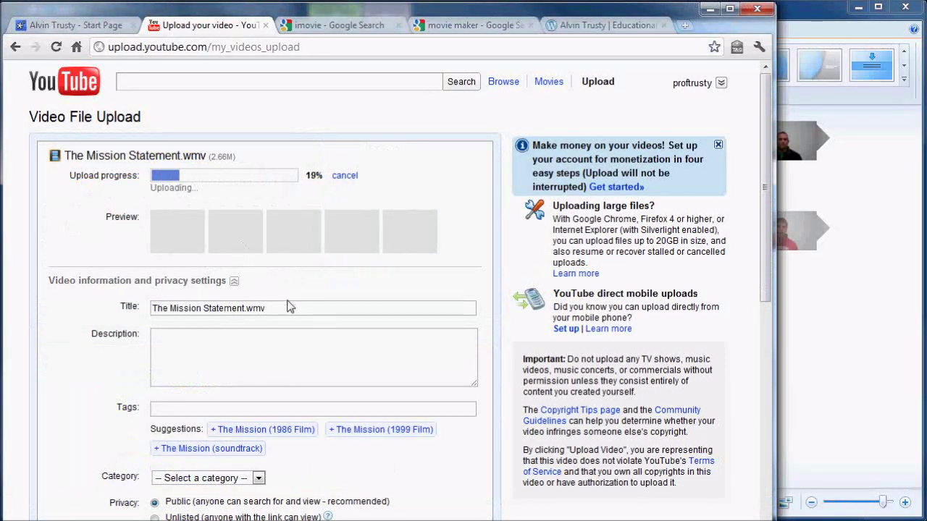
Remove the .wmv extension from the uploaded video's title so it reads The Mission Statement.
drag(286, 308, 114, 311)
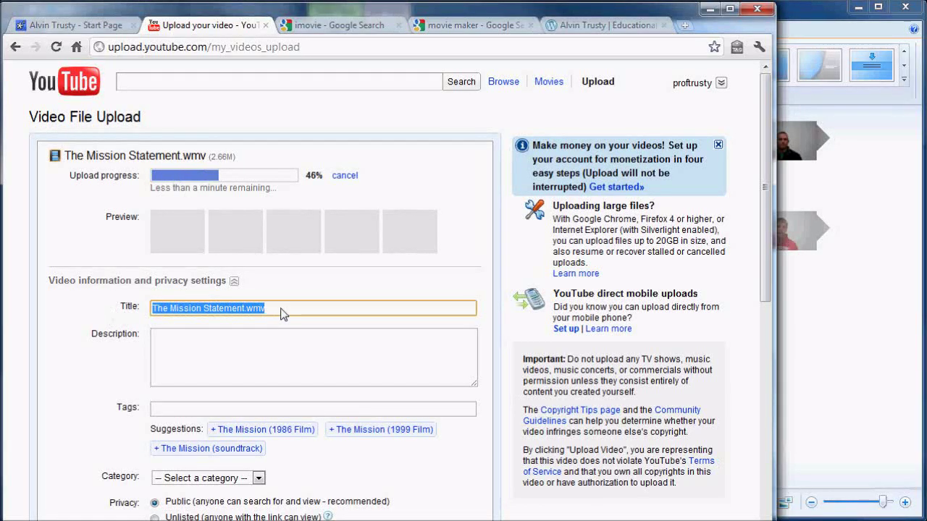
drag(282, 314, 246, 312)
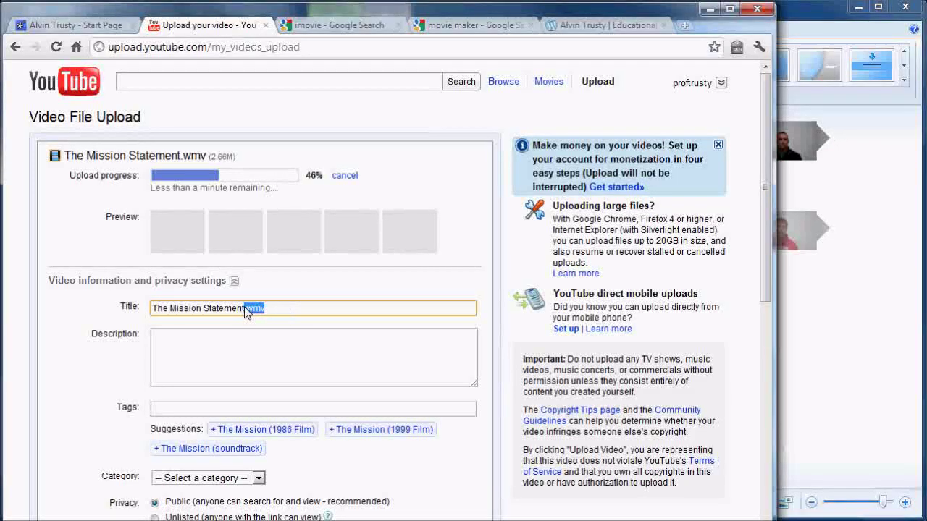
key(BackSpace)
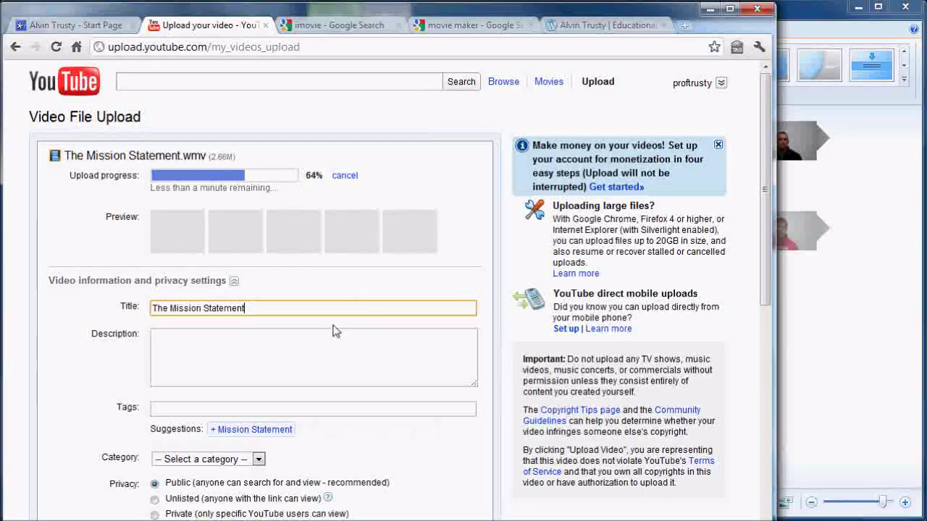
Enter the tags UFindlay, EDUC260 and EDFI560 for the uploaded video.
click(212, 408)
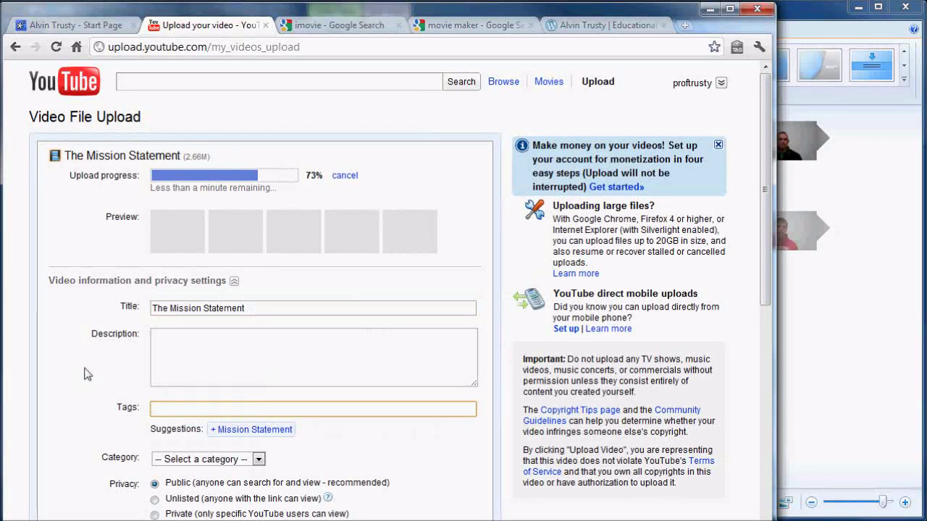
text(UF)
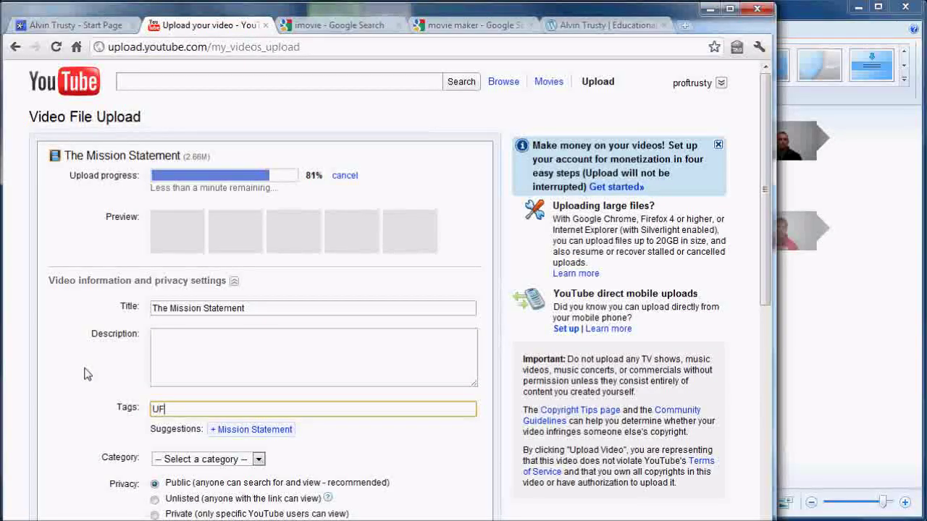
text(indlay)
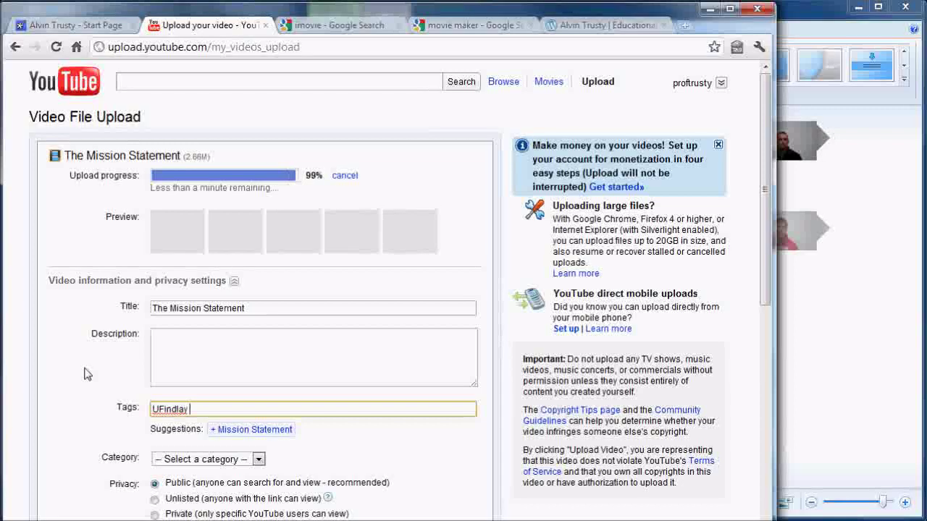
text( EDU)
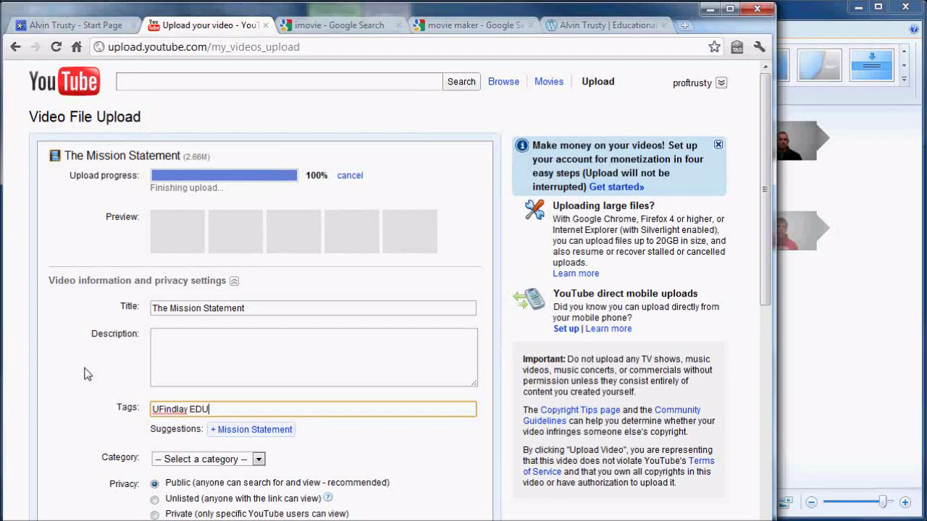
text(C260 )
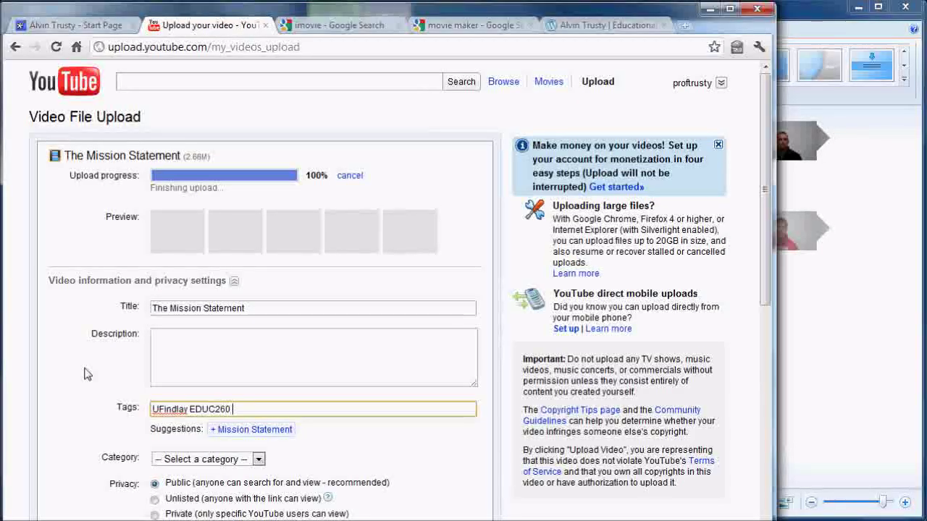
text(EDFI560)
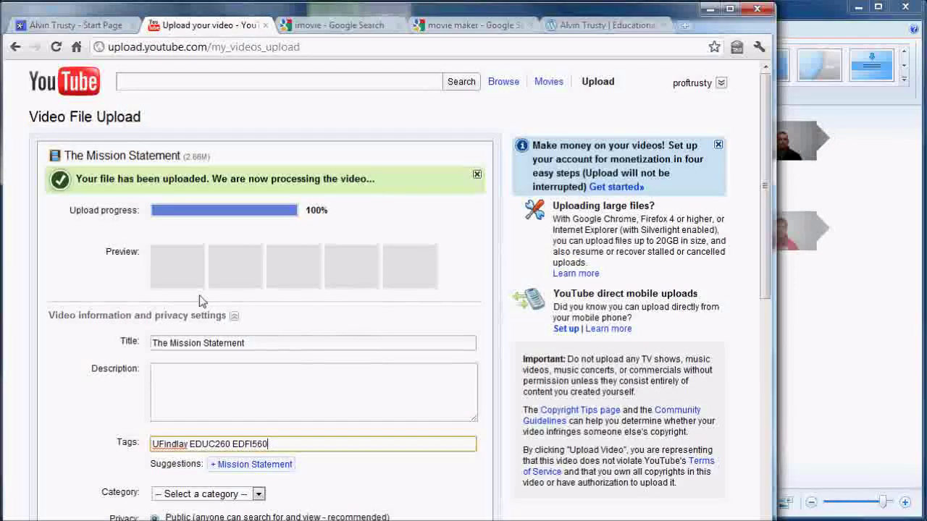
Set the video's license to Creative Commons - Attribution (CC-BY - reuse allowed).
click(203, 389)
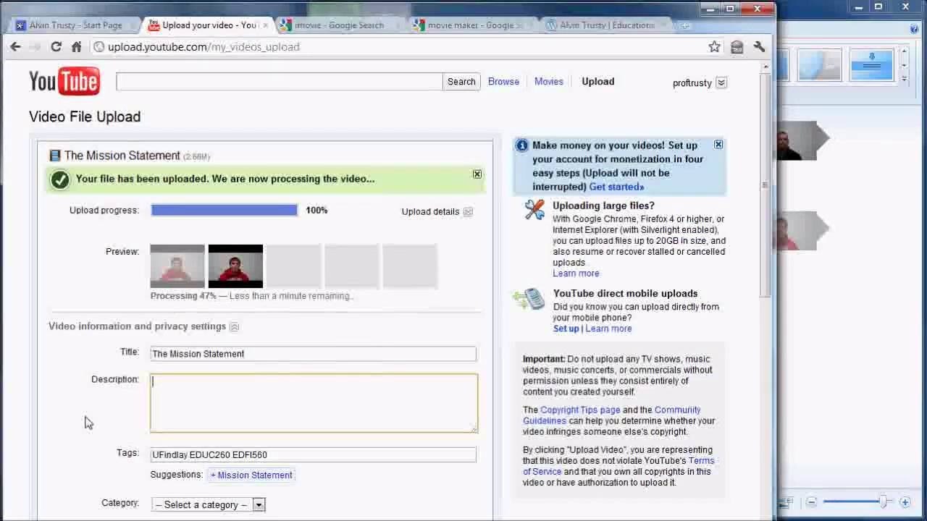
scroll(84, 422, down, 3)
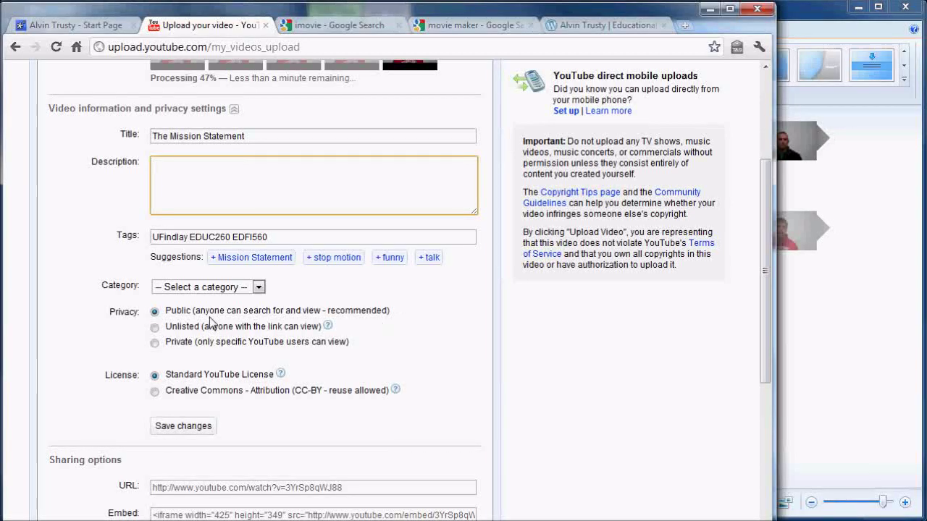
click(155, 391)
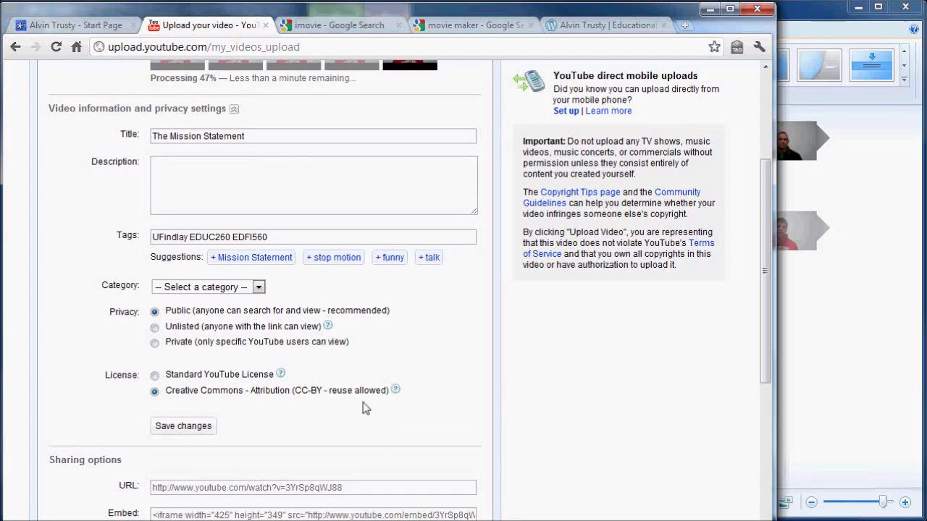
Select the video's whole embed code in the sharing options and review the upload details.
click(311, 515)
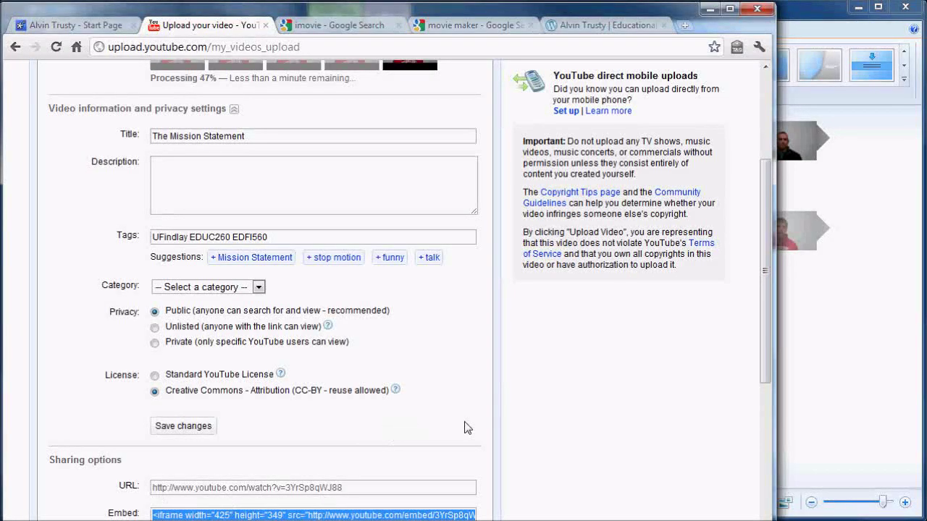
scroll(464, 428, up, 3)
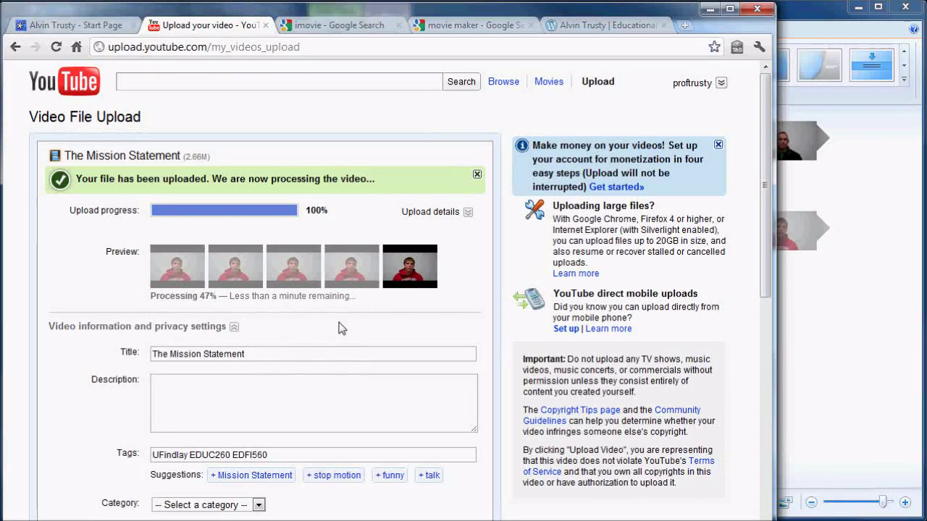
scroll(432, 317, down, 3)
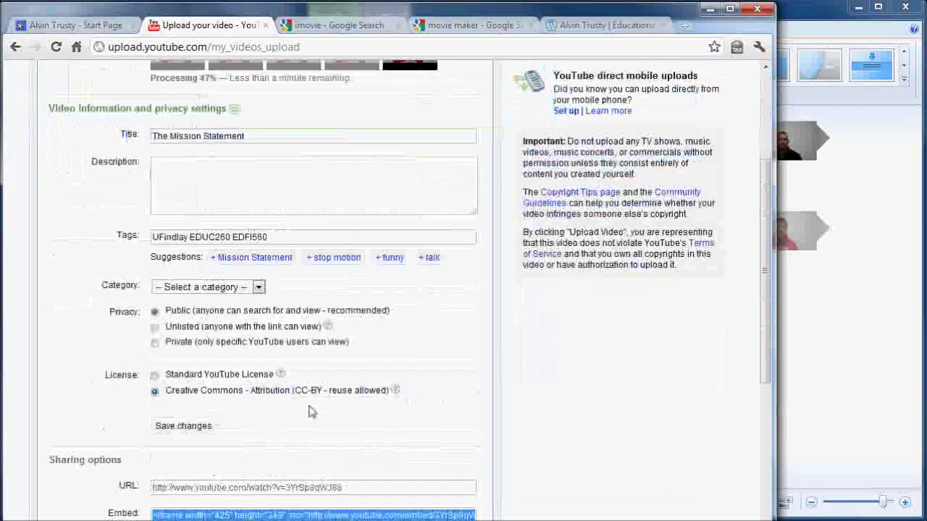
Save the uploaded video's information and license settings, and review its upload details.
click(185, 427)
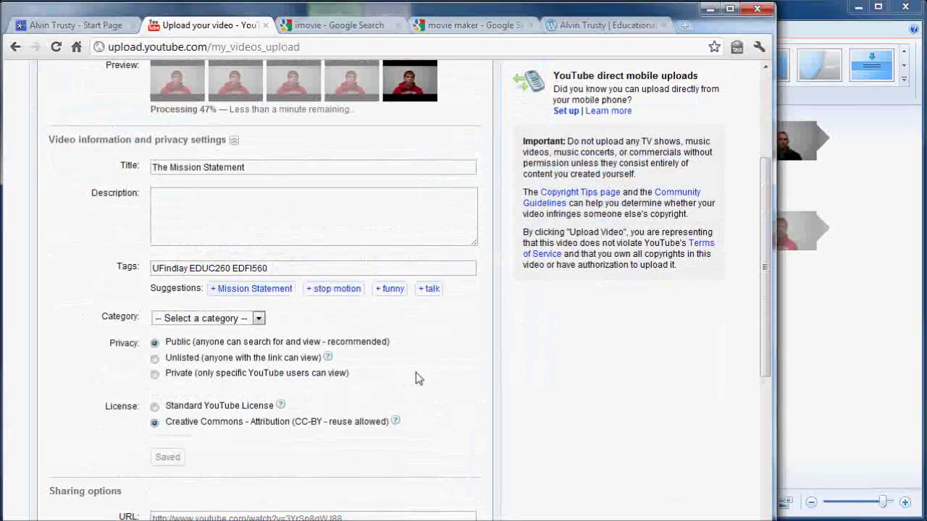
scroll(415, 372, up, 3)
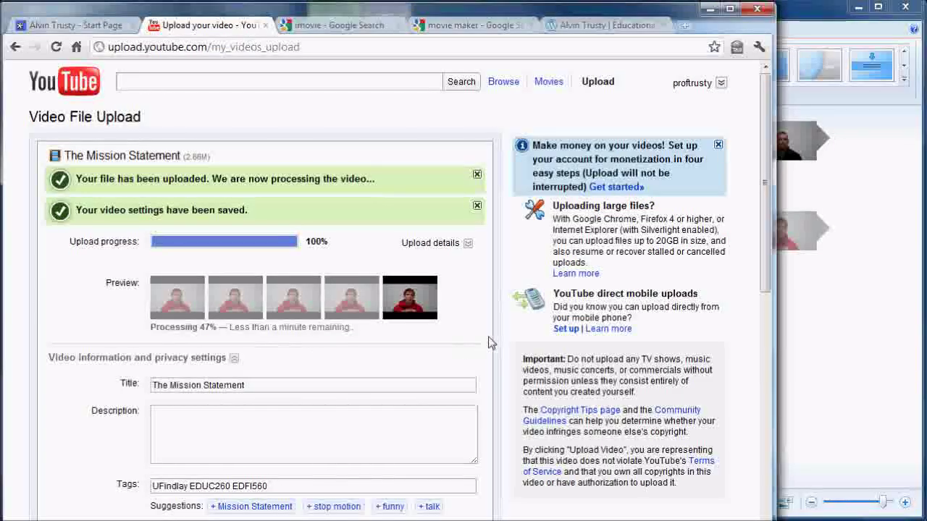
scroll(489, 342, down, 5)
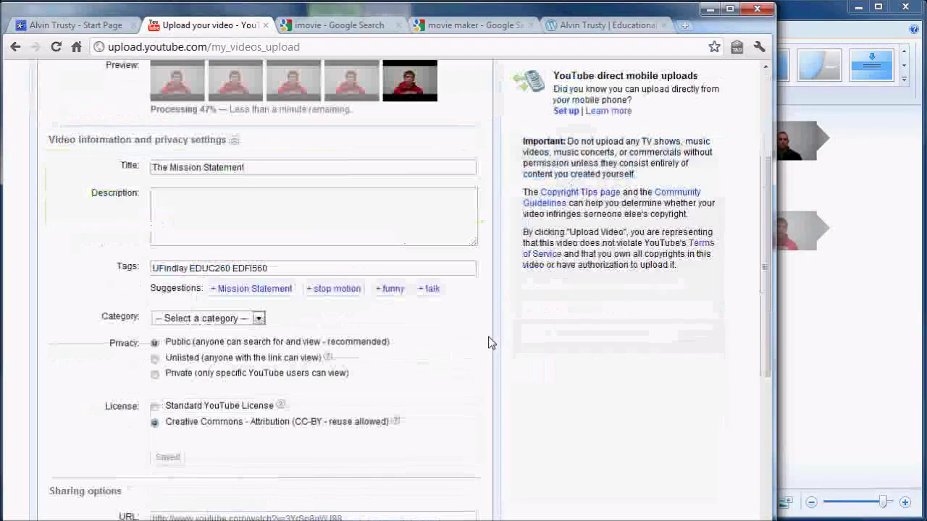
scroll(489, 342, down, 3)
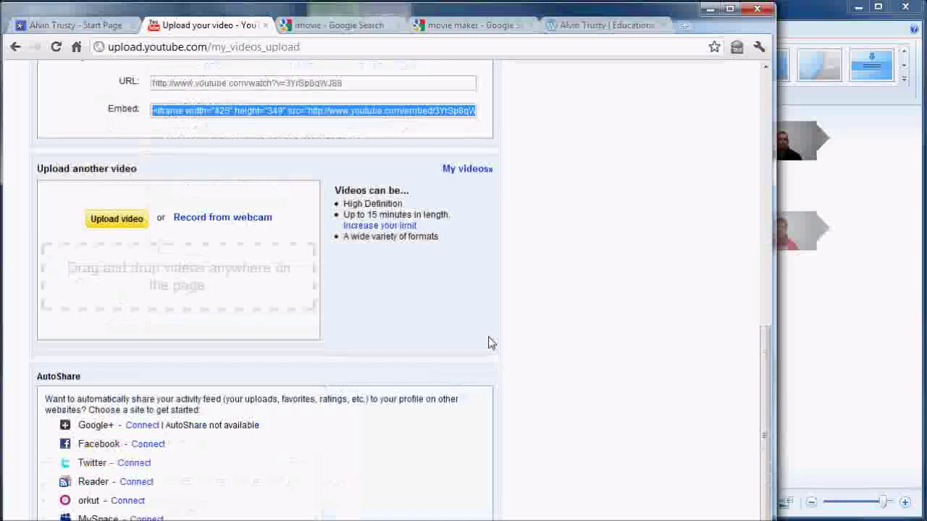
scroll(488, 342, up, 6)
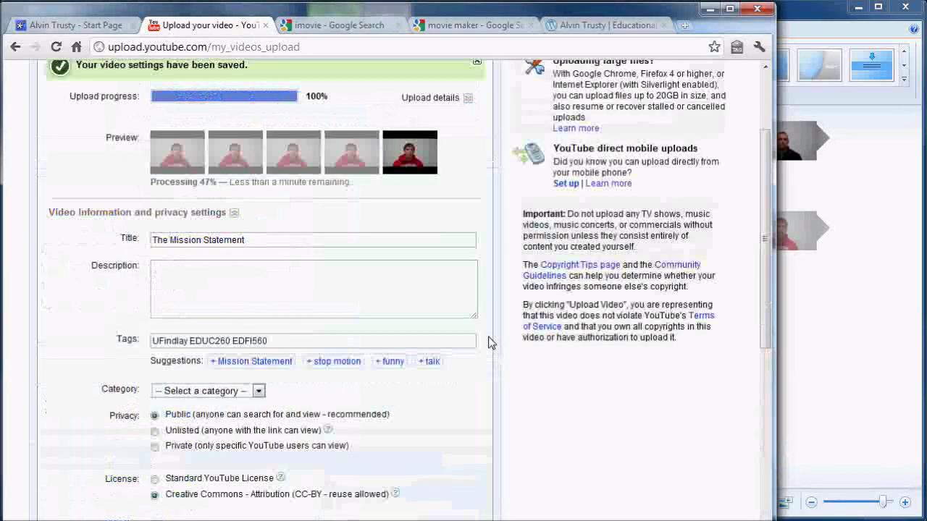
scroll(488, 342, up, 2)
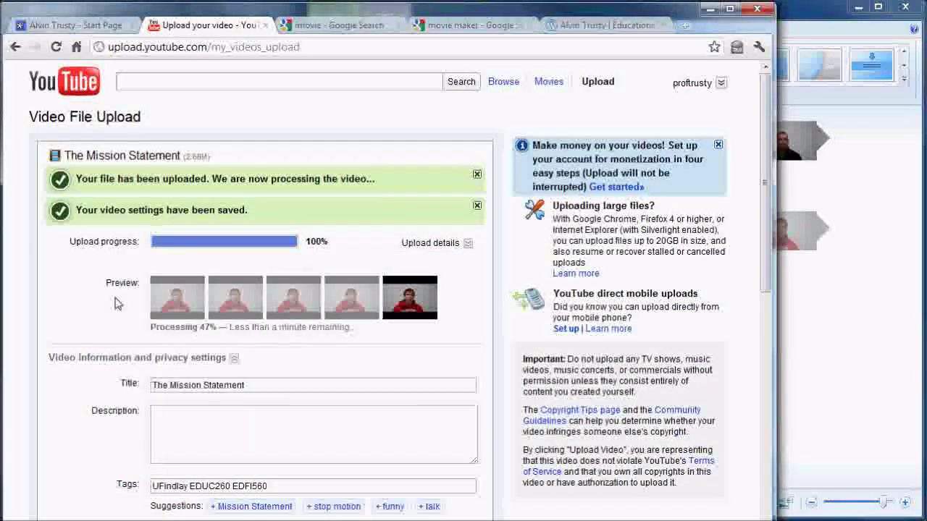
click(467, 245)
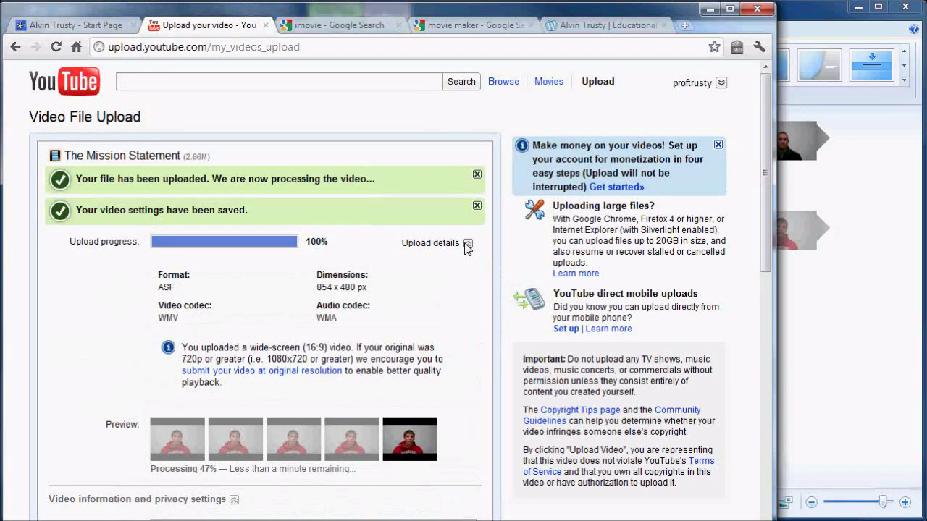
click(467, 244)
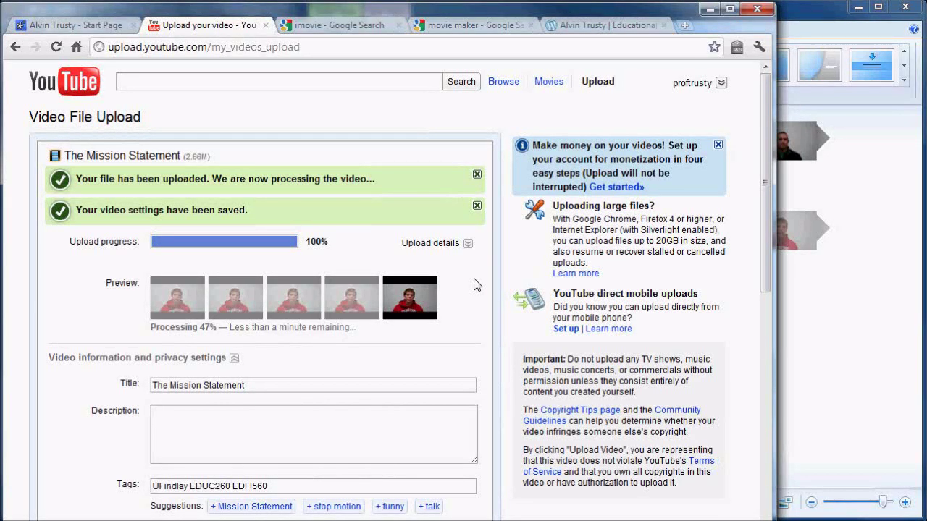
Open the account's list of uploaded videos and play The Mission Statement from it.
click(721, 83)
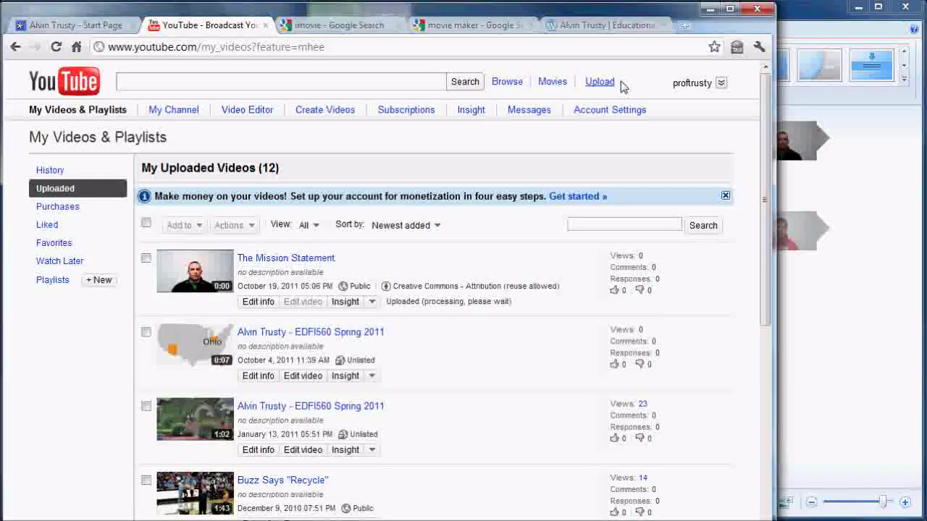
click(721, 83)
click(648, 130)
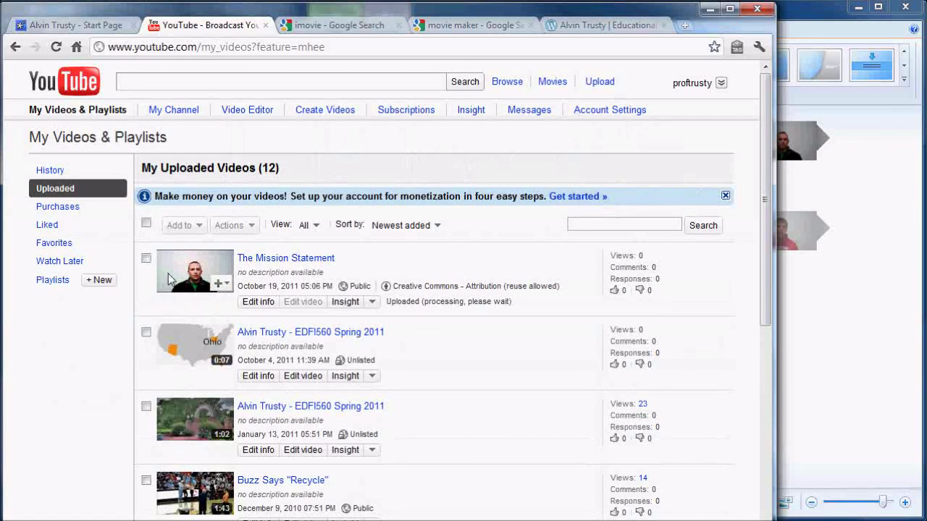
click(268, 258)
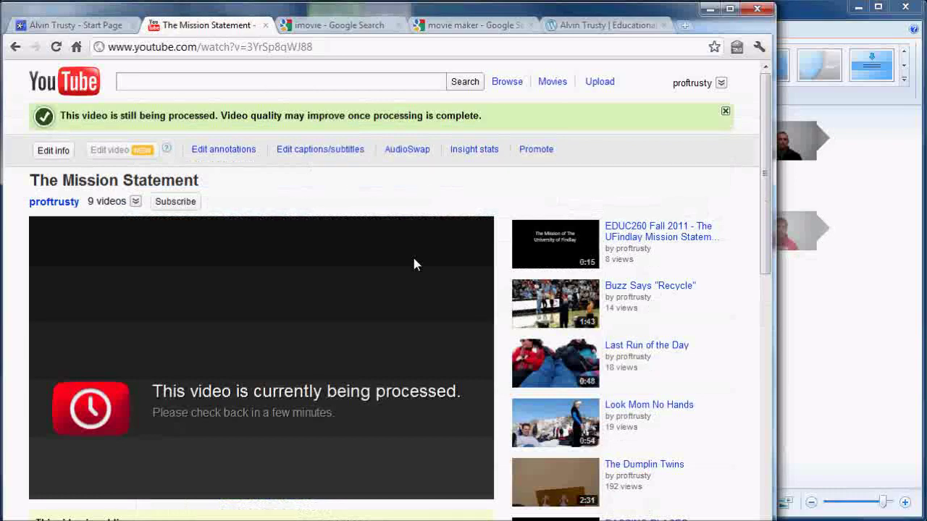
key(alt+Left)
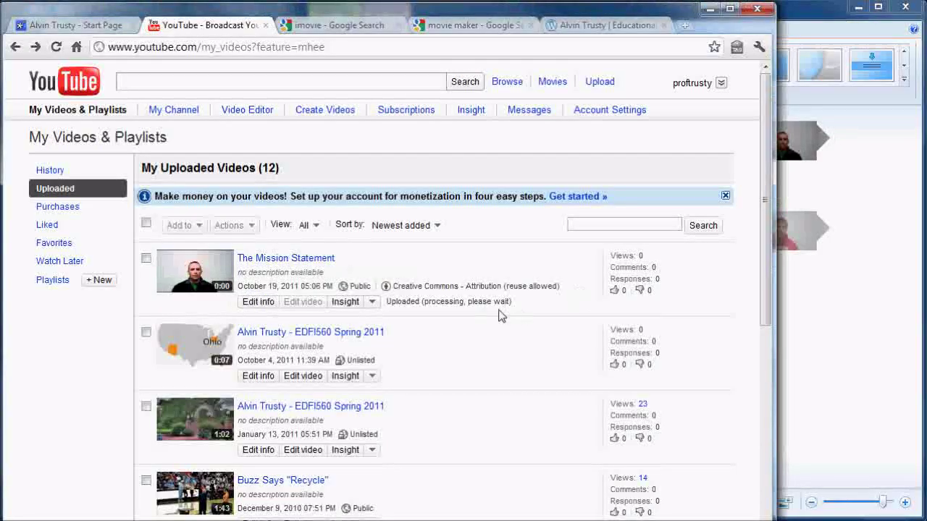
click(211, 277)
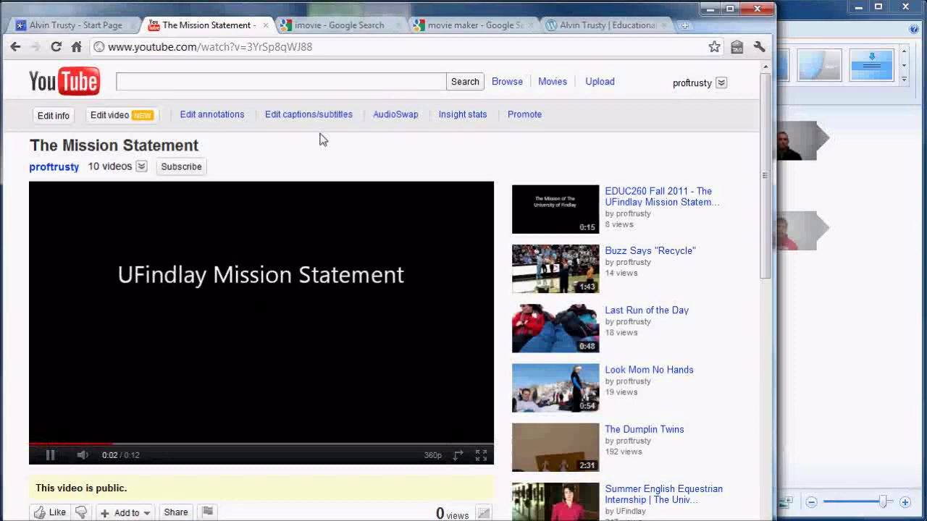
Set the video's playback quality to 480p and look over the video page.
click(432, 456)
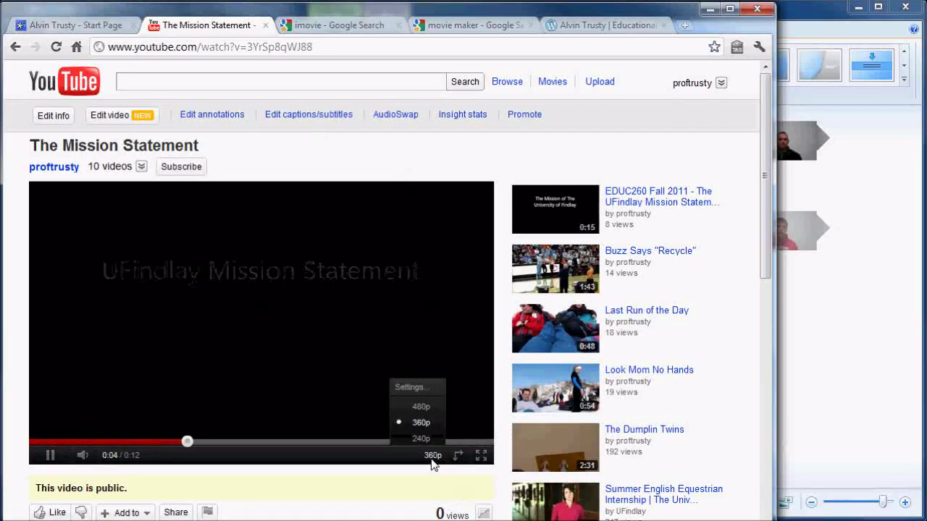
click(425, 409)
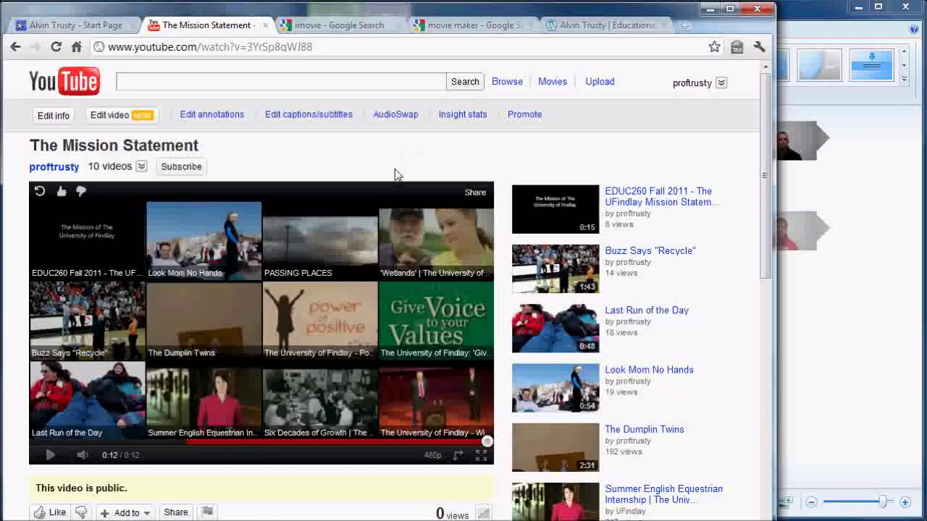
scroll(395, 170, down, 3)
scroll(395, 169, up, 3)
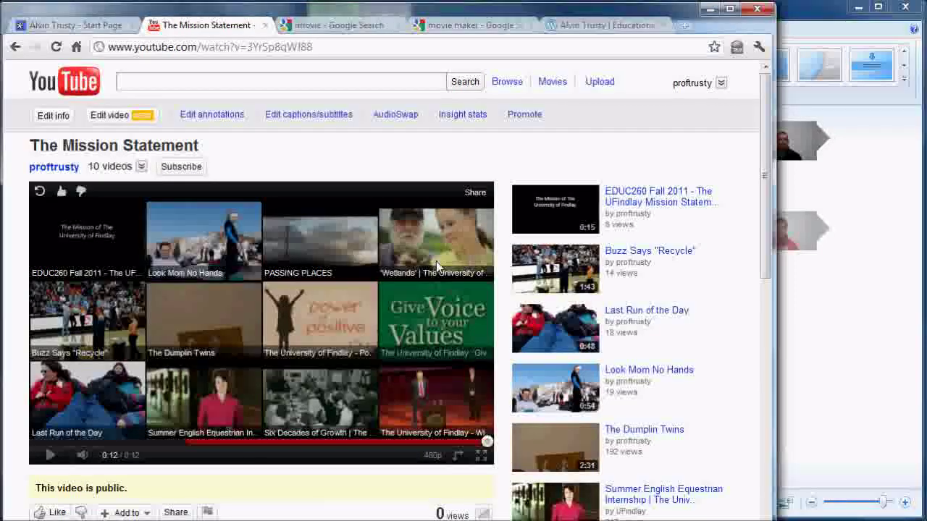
Show the video's sharing options and select its short youtu.be link.
click(475, 194)
right_click(163, 351)
click(85, 351)
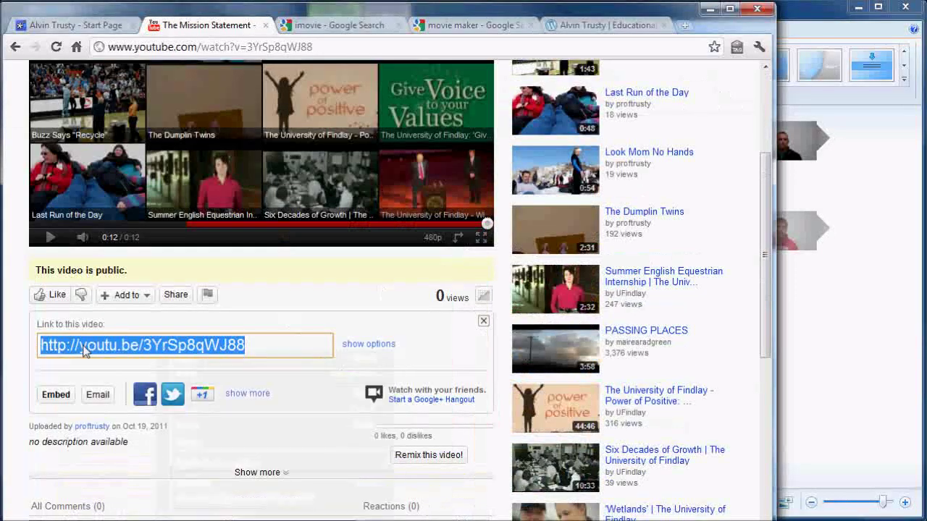
click(80, 346)
drag(246, 346, 40, 346)
click(286, 348)
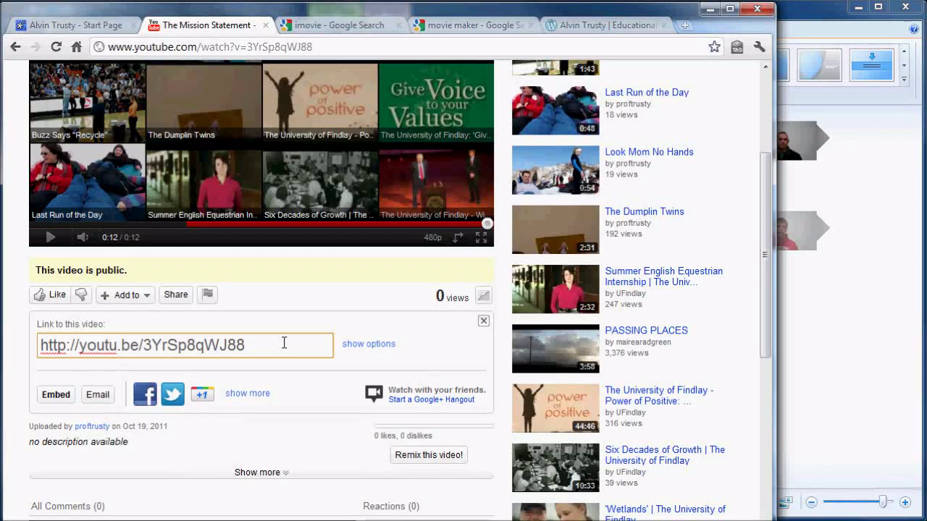
Show the video's embed code in the sharing options and copy the entire iframe code.
click(56, 396)
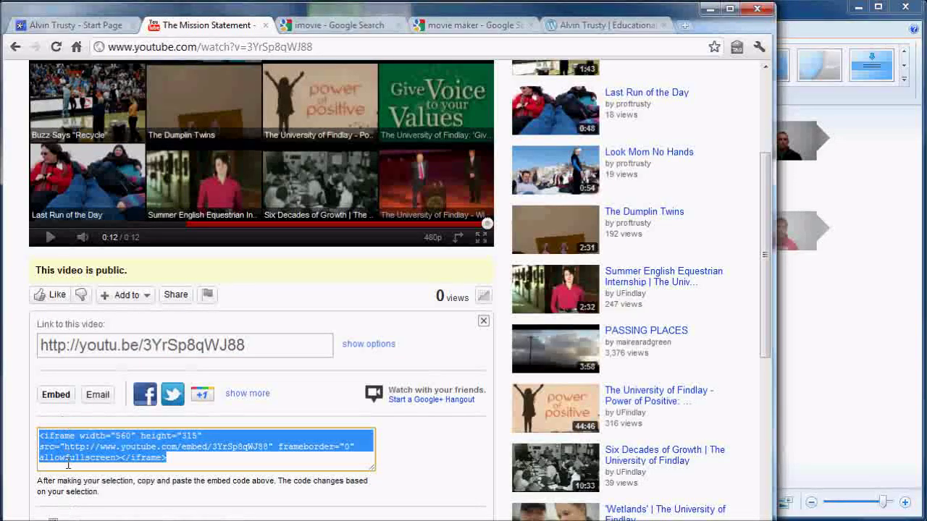
click(176, 462)
double_click(193, 434)
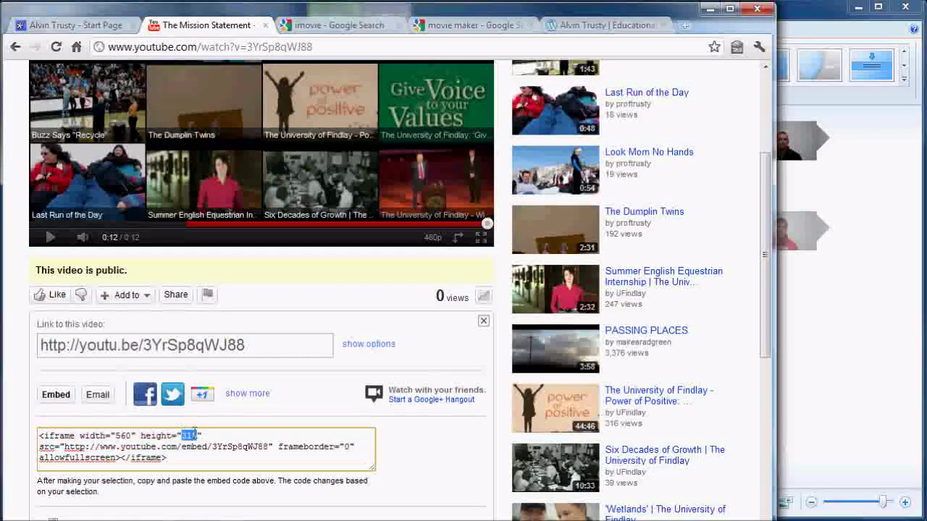
click(173, 458)
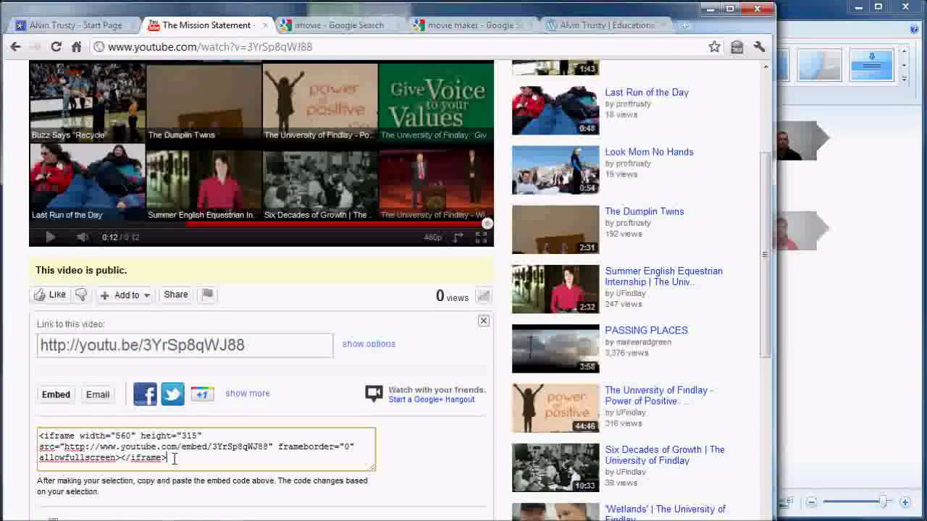
drag(173, 458, 19, 442)
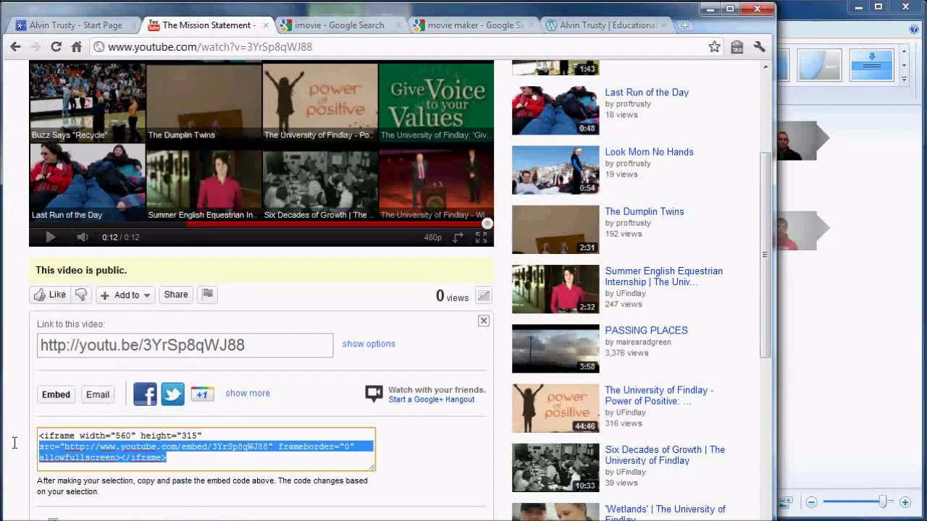
click(172, 463)
right_click(123, 449)
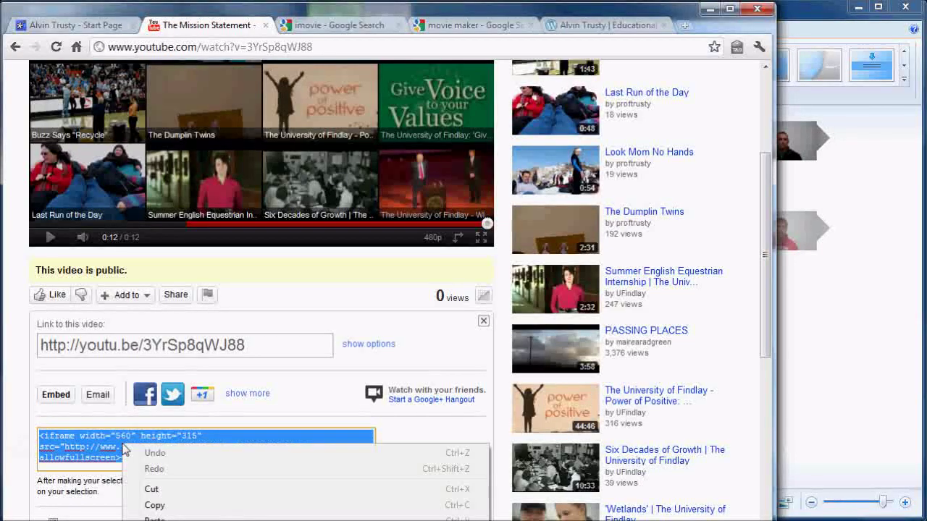
click(180, 510)
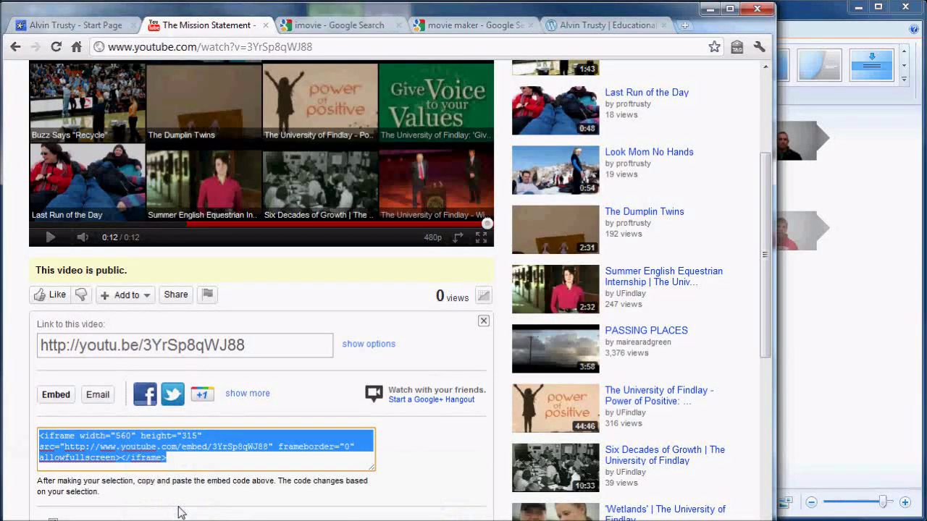
Switch to the WordPress blog, open its site administration and start a new post.
click(613, 28)
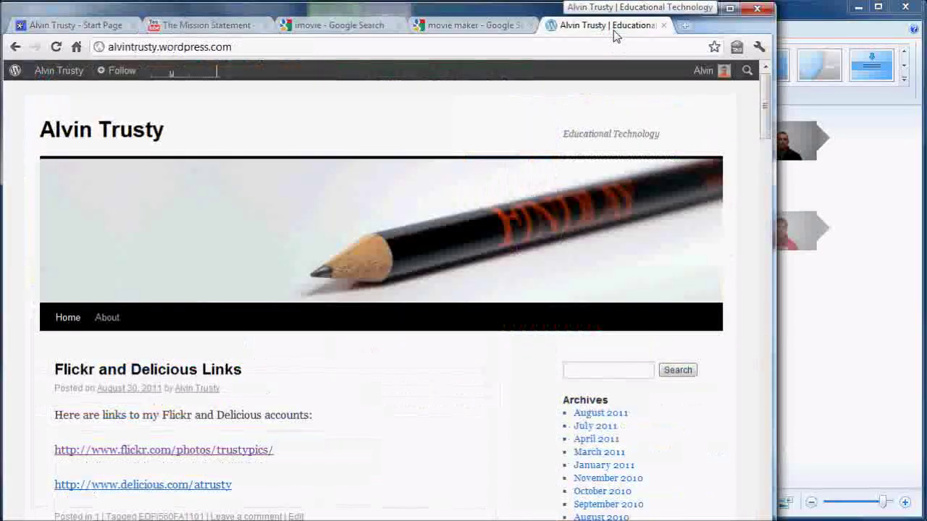
scroll(503, 461, down, 2)
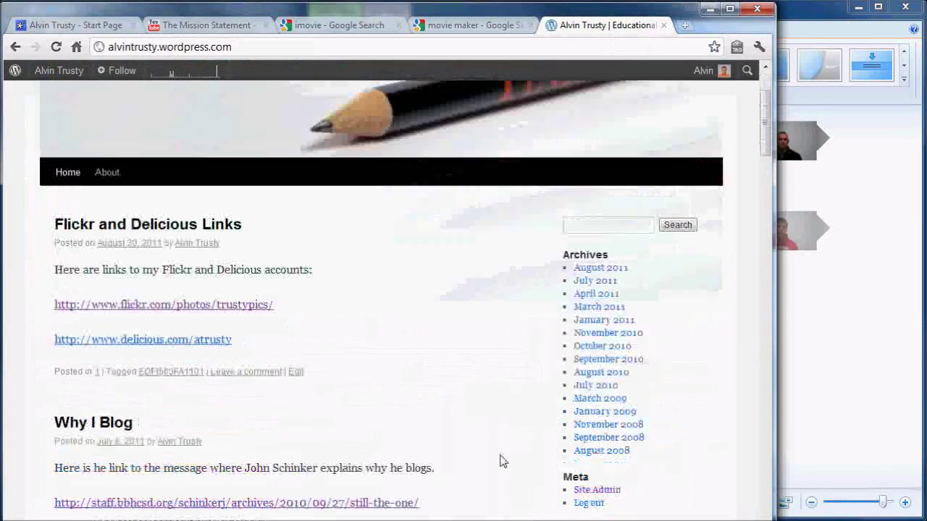
click(606, 491)
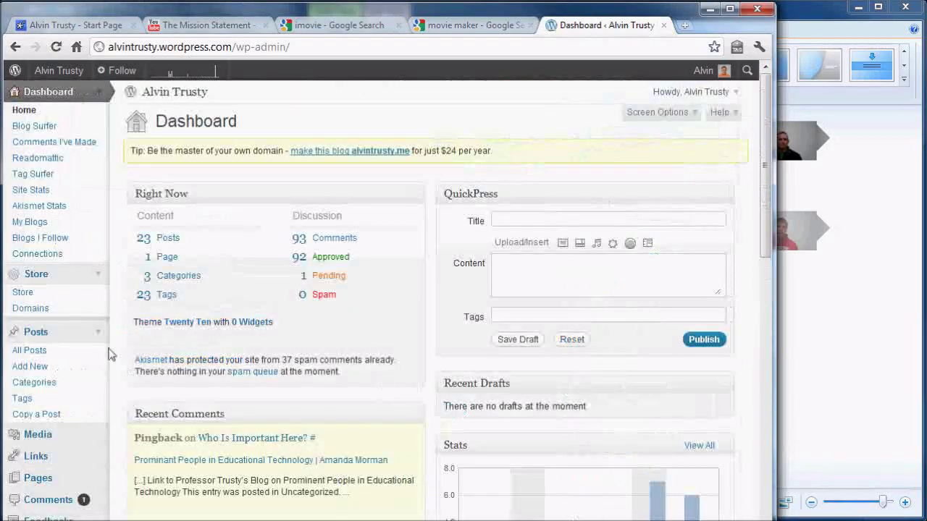
click(41, 367)
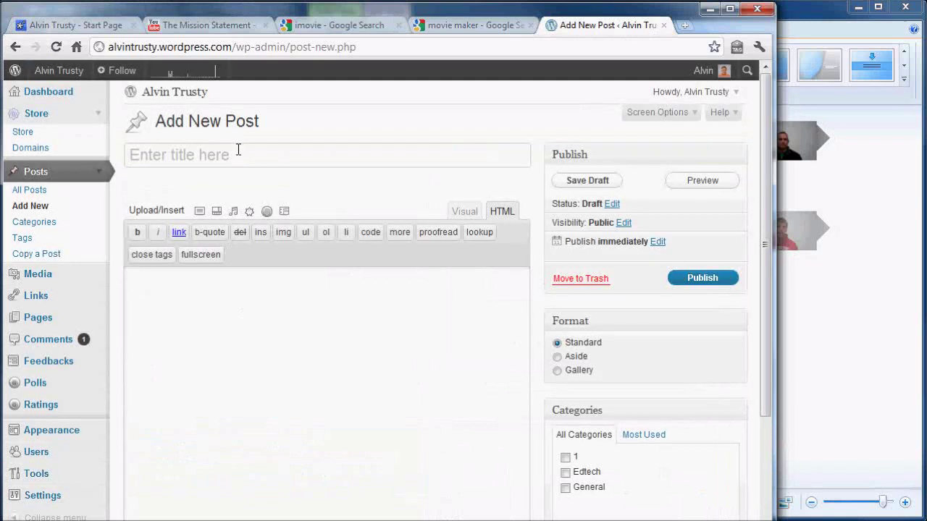
Title the new blog post UF Mission Statement.
text(UF Mission Sat)
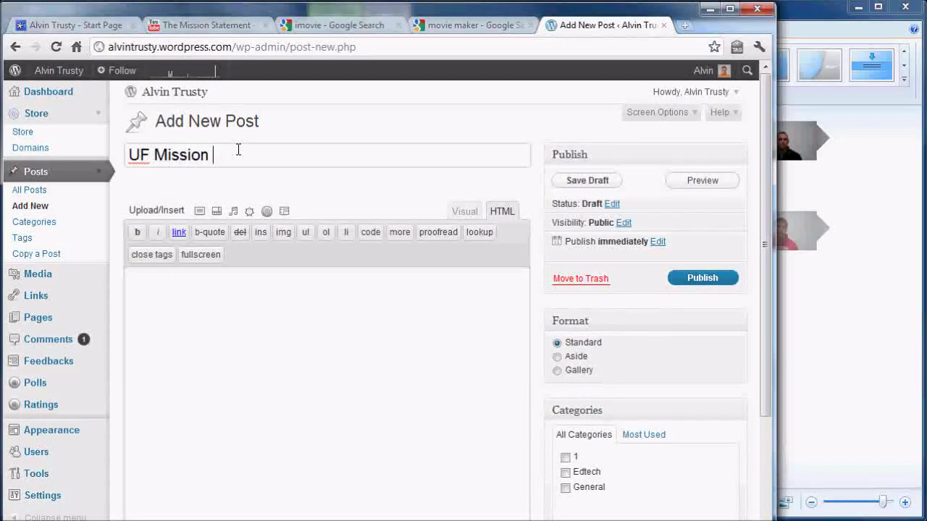
key(BackSpace)
key(BackSpace)
text(tatement)
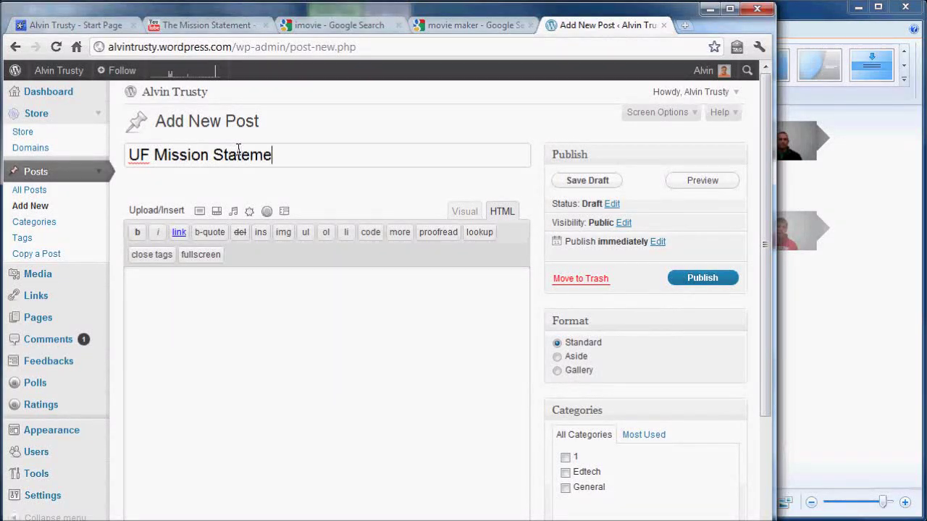
click(366, 381)
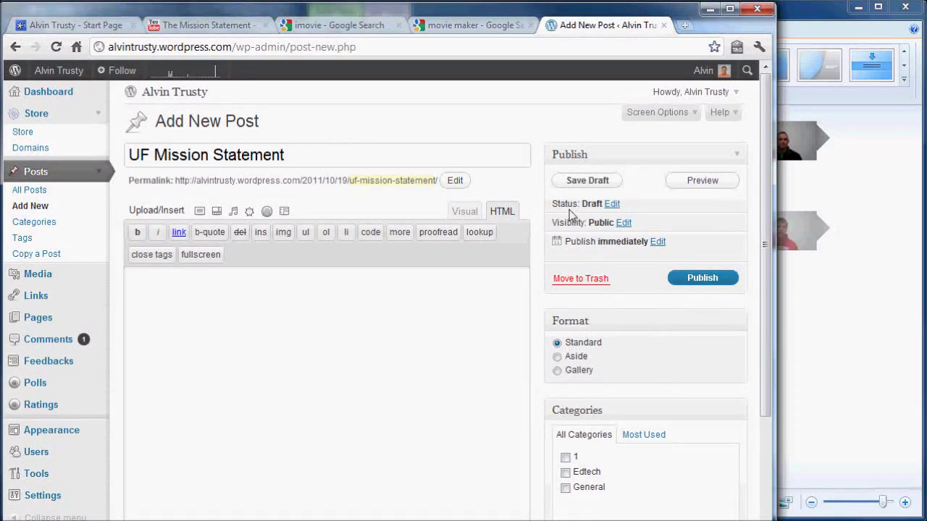
Compare the post's Visual and HTML editing modes, and paste the copied YouTube embed code into the body in HTML mode.
click(466, 211)
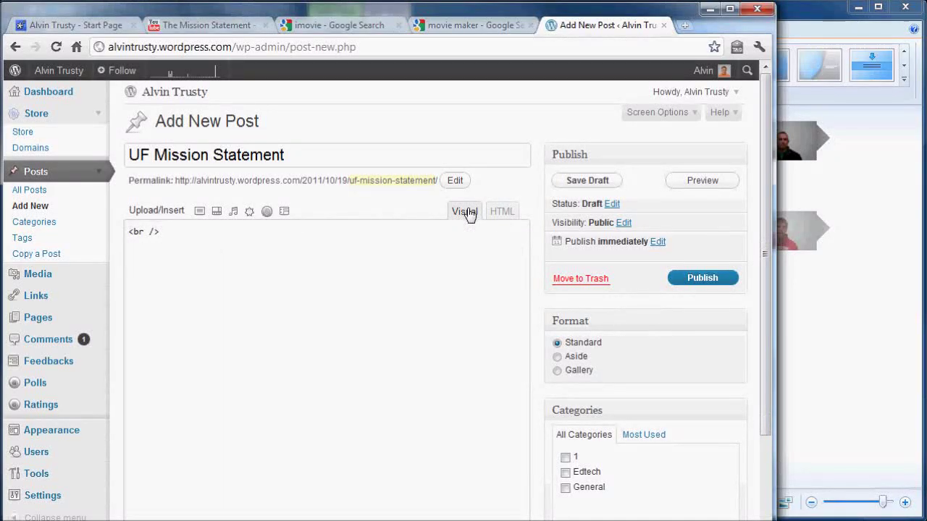
click(507, 213)
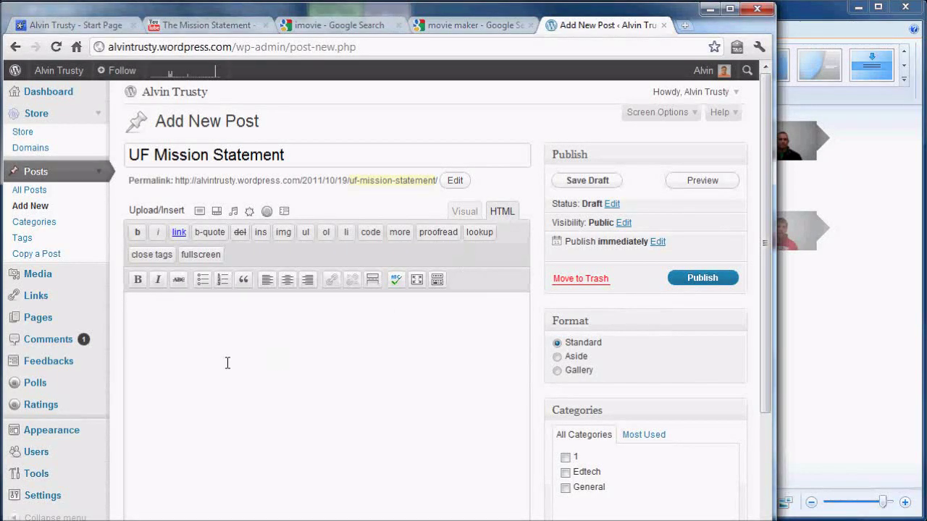
click(224, 336)
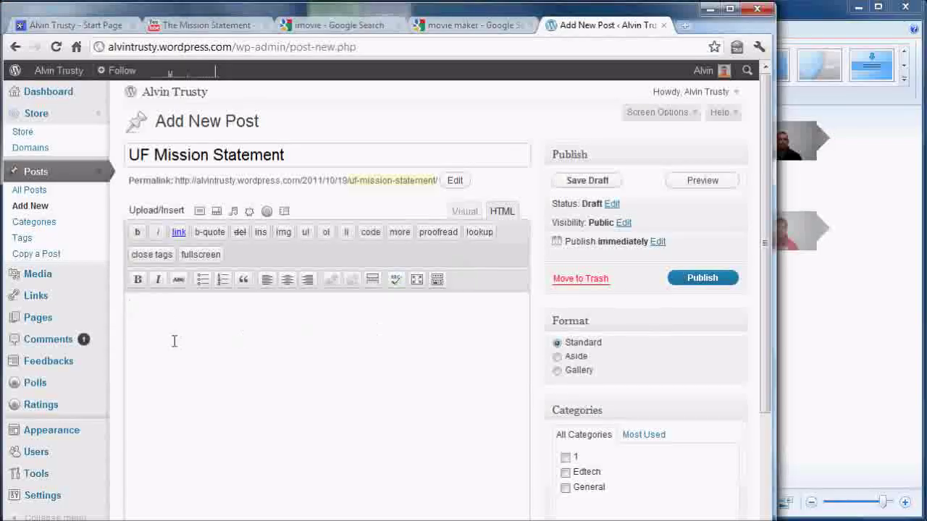
right_click(165, 319)
click(198, 396)
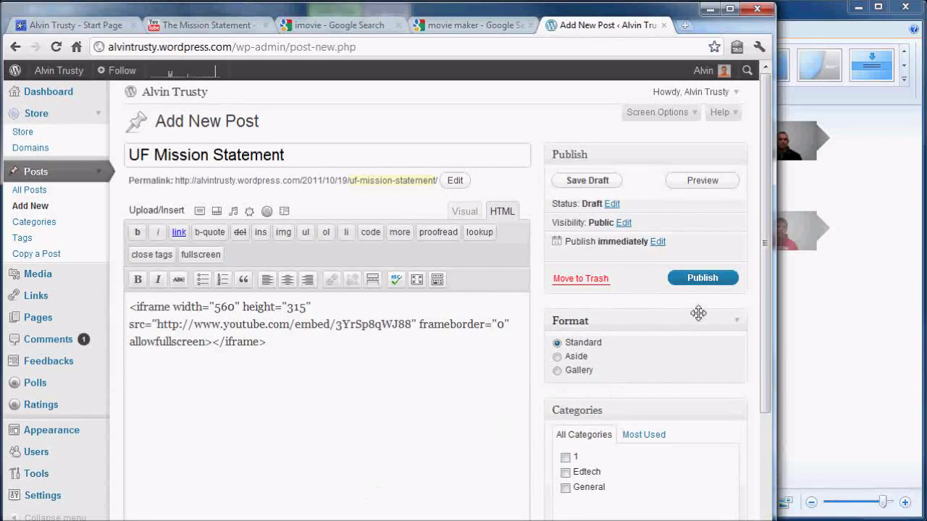
Publish the UF Mission Statement post and play its embedded video on the public blog.
click(702, 280)
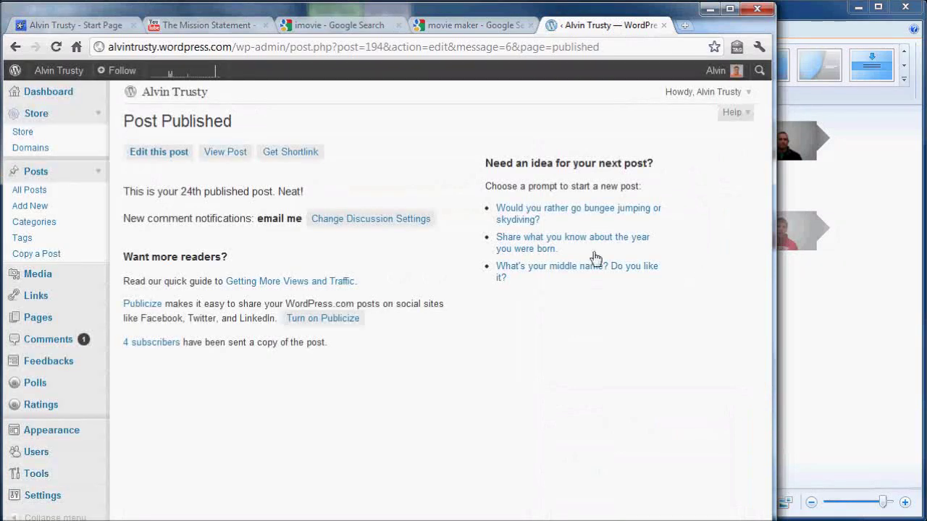
mouse_move(42, 74)
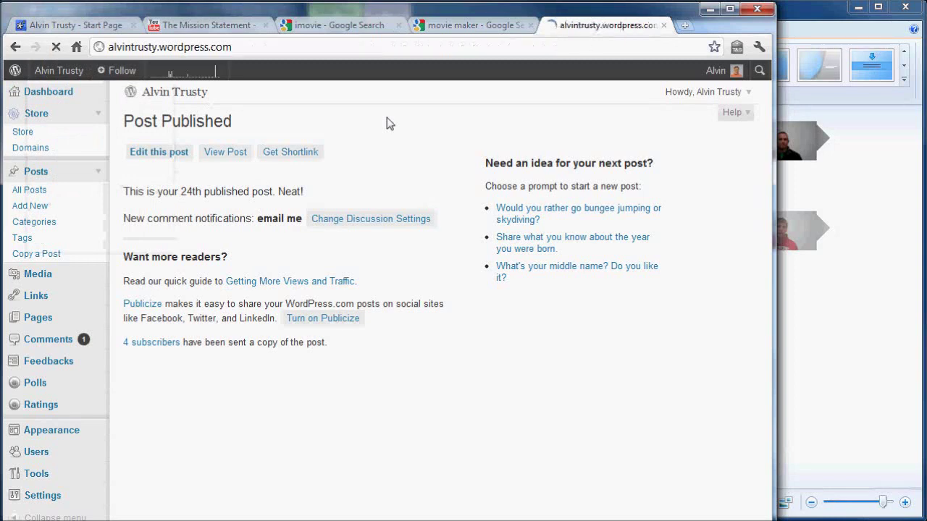
scroll(492, 209, down, 2)
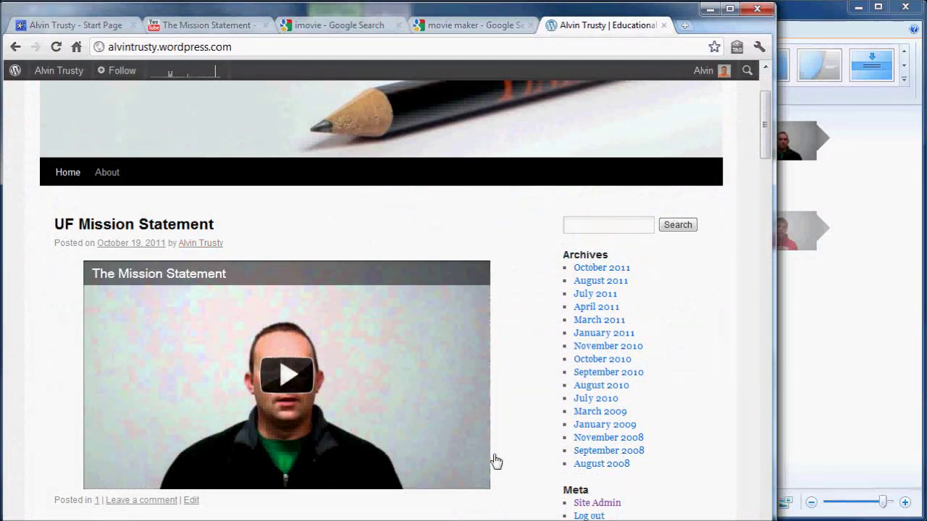
click(288, 374)
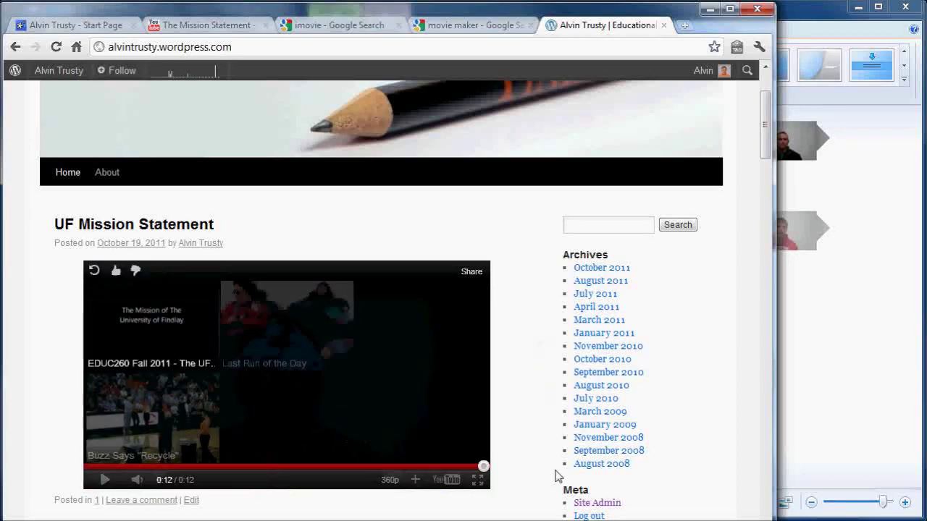
Reopen the published post for editing and add "This is my video of the mission statement." two lines below the YouTube shortcode.
click(190, 501)
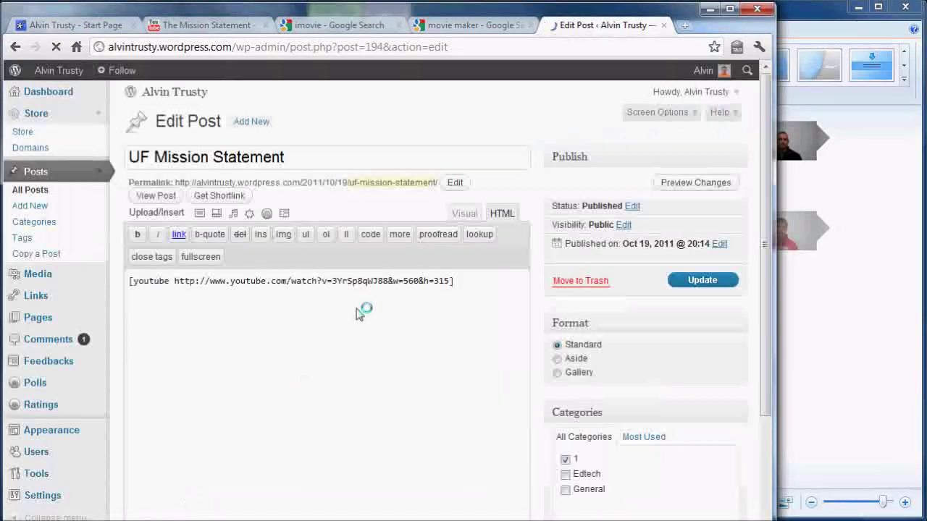
drag(475, 286, 129, 283)
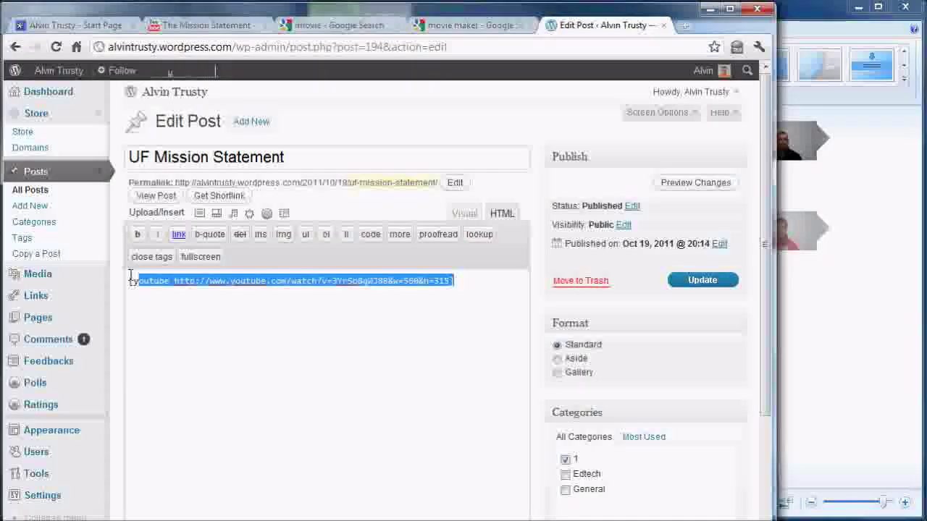
click(501, 292)
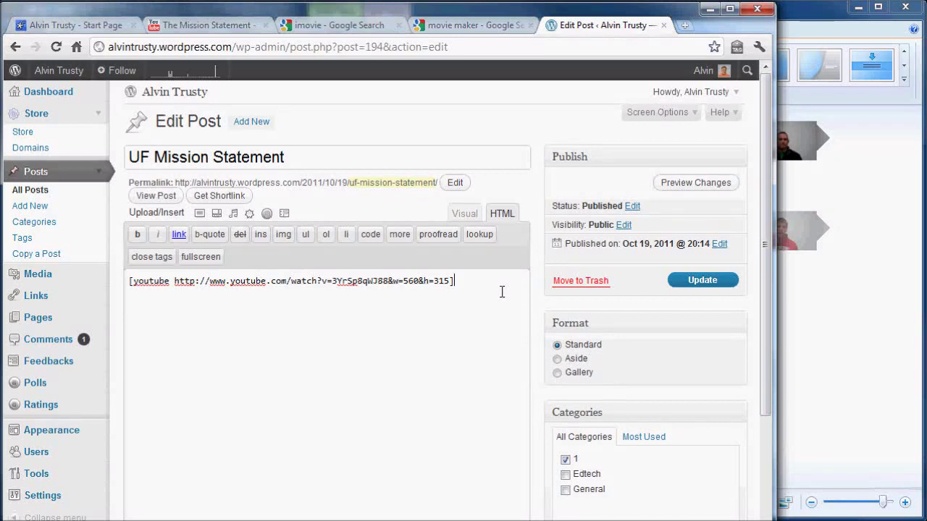
key(Return)
key(Return)
text(This is my video of)
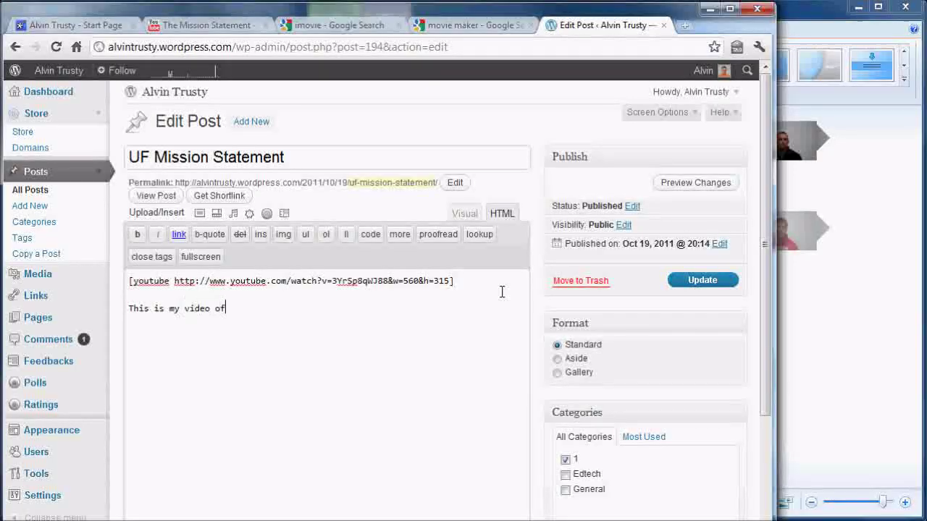
text( the mission statement.)
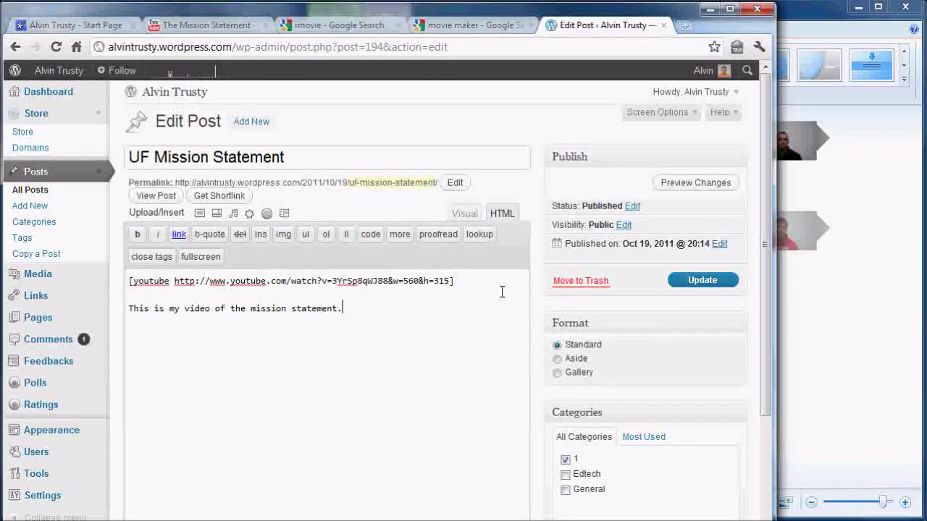
Insert a <br> tag before the sentence under the video code and update the post.
key(Home)
text(<br)
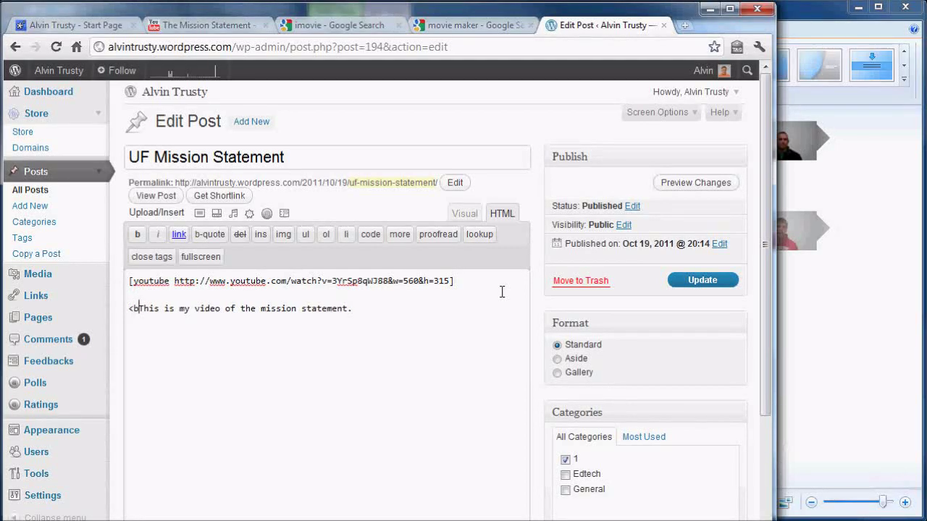
text(>)
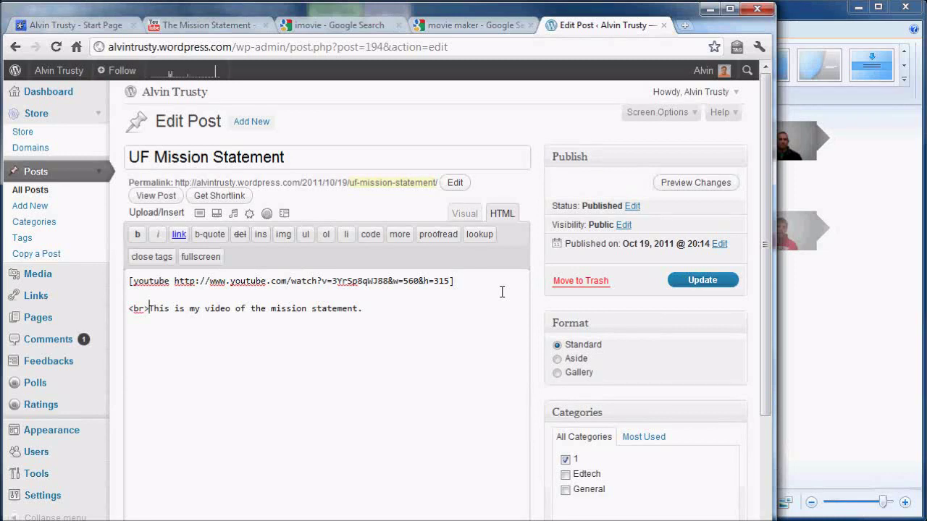
click(715, 285)
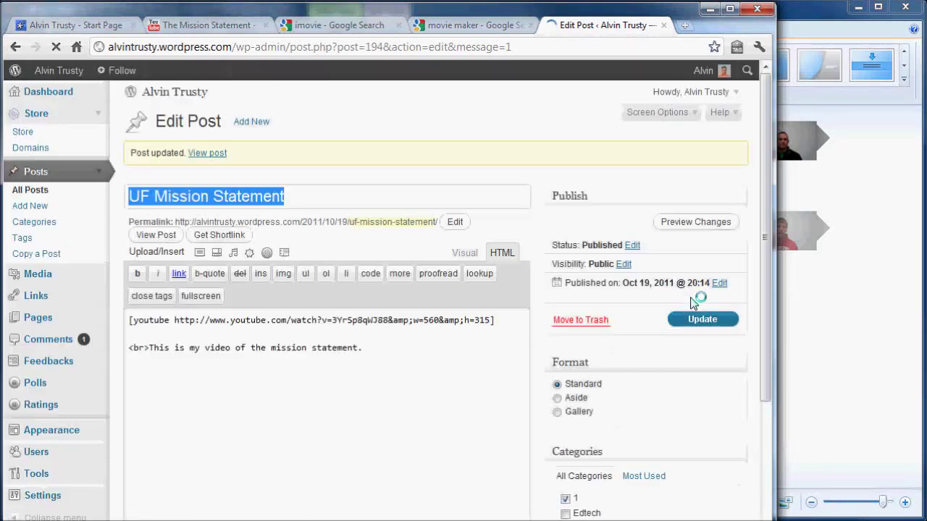
View the blog's home page and check the sentence under the embedded video in the updated post.
click(58, 73)
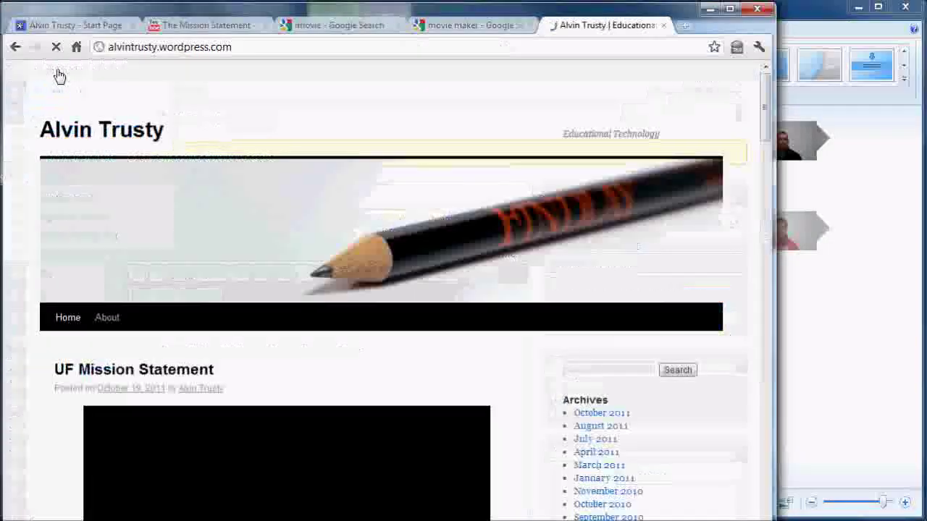
scroll(58, 459, down, 3)
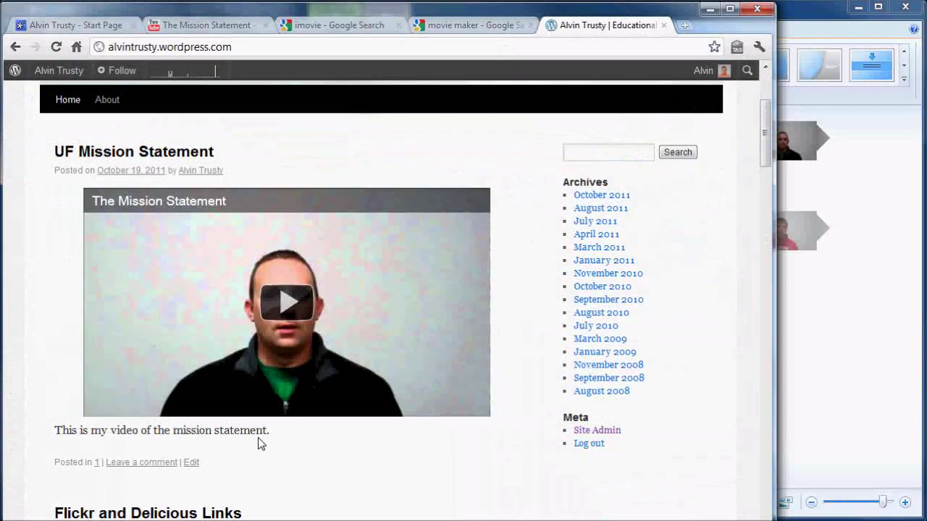
drag(274, 433, 45, 428)
click(345, 440)
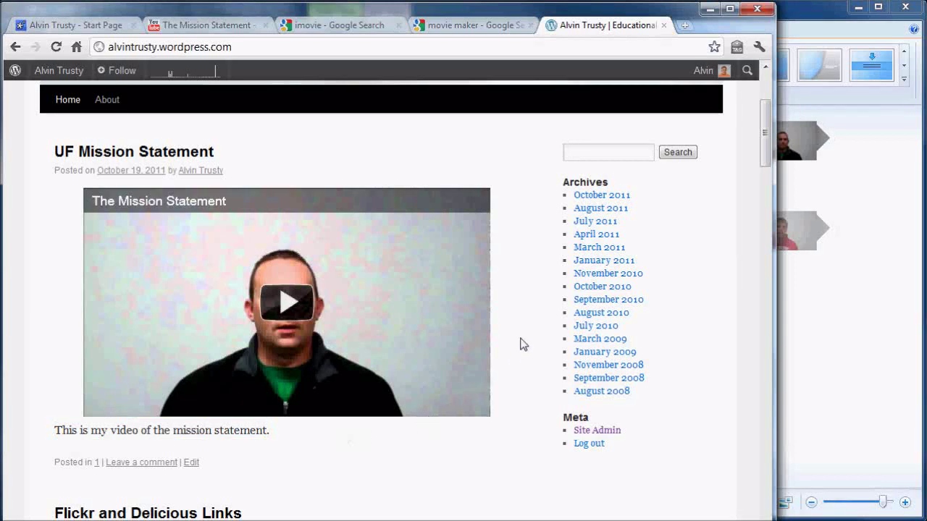
scroll(527, 337, up, 2)
scroll(529, 338, down, 2)
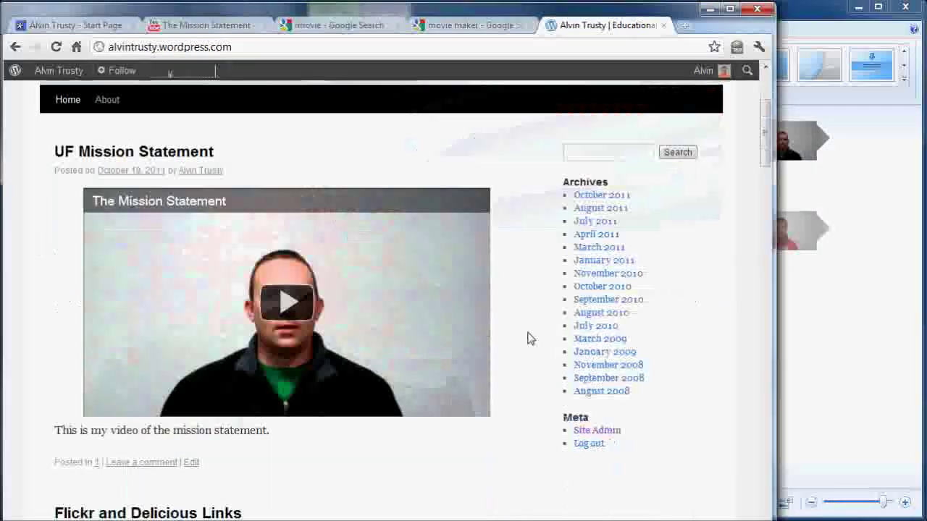